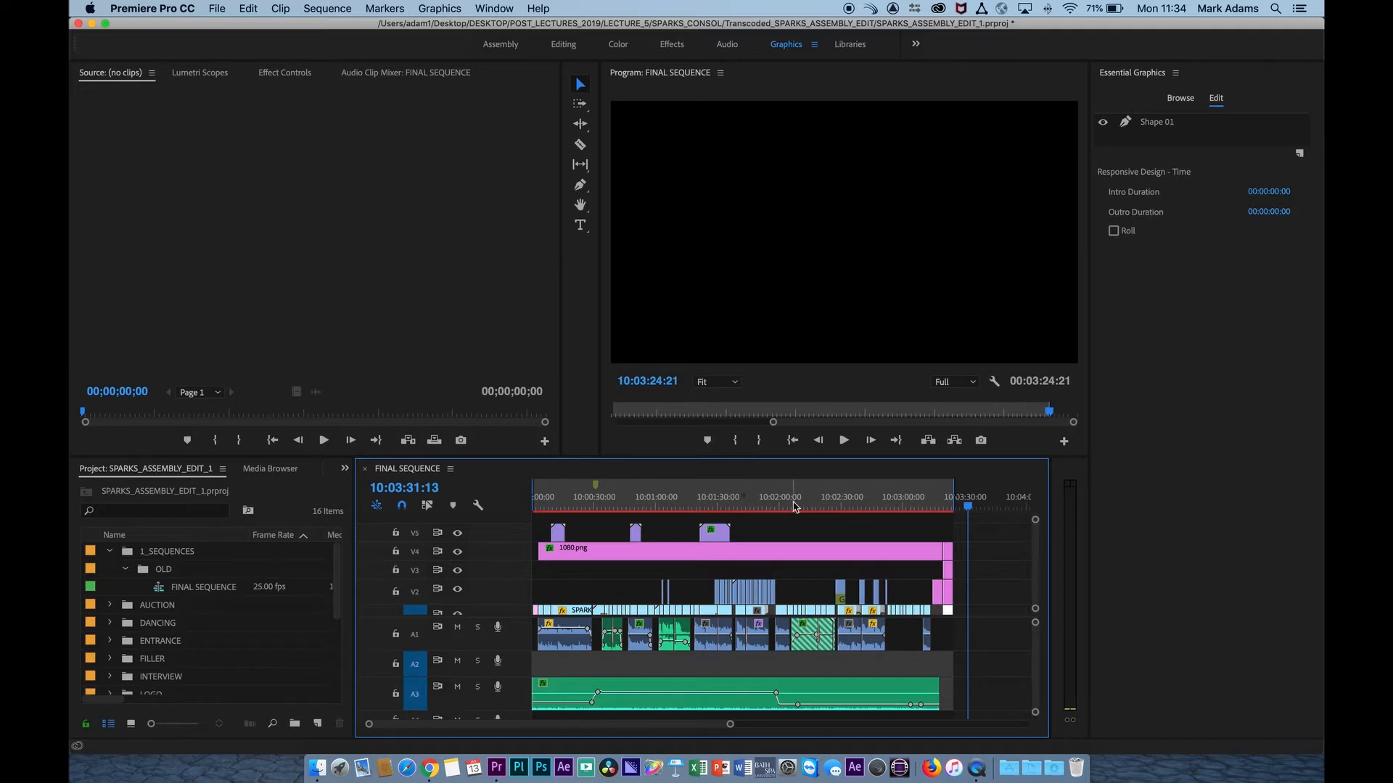
Scrub through FINAL SEQUENCE in the timeline to review the edit from its start.
drag(648, 502, 435, 512)
drag(902, 499, 956, 494)
key(Home)
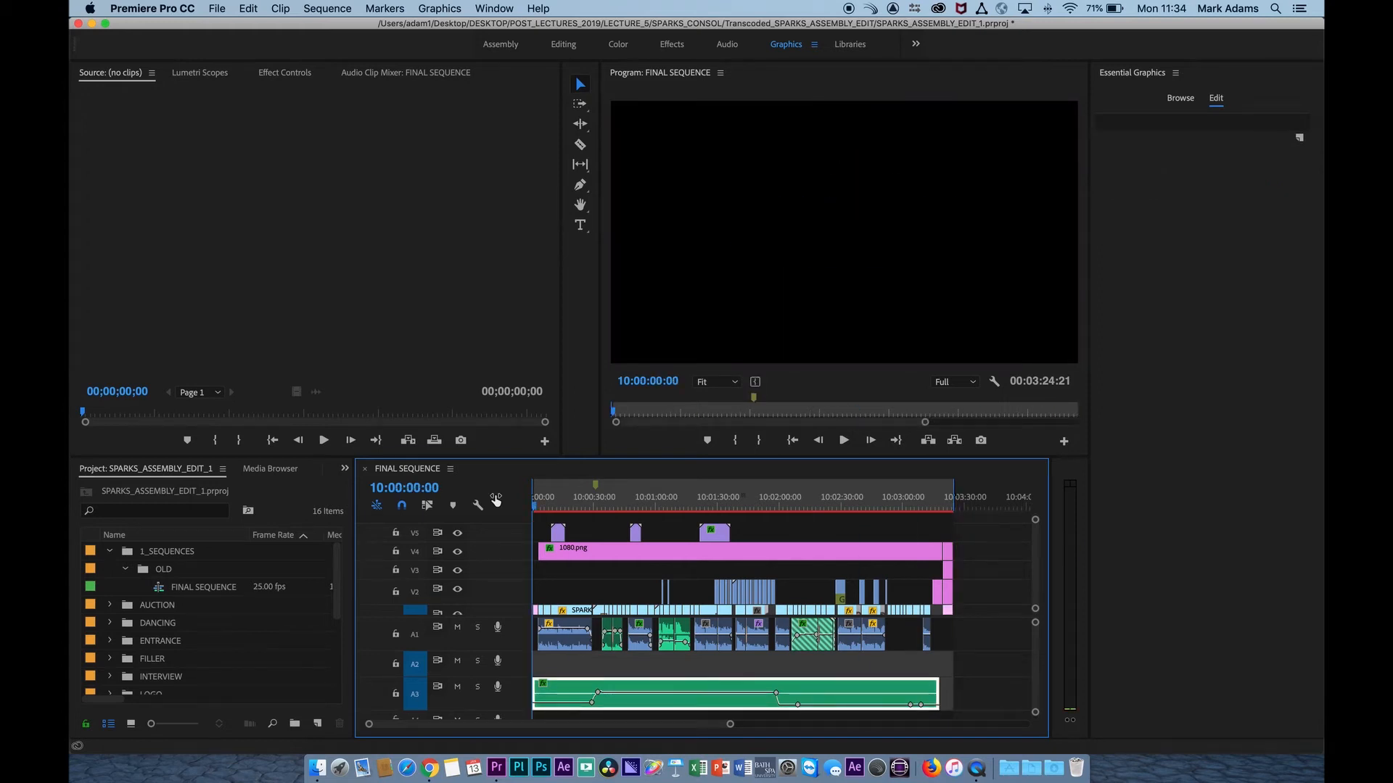
drag(755, 499, 809, 506)
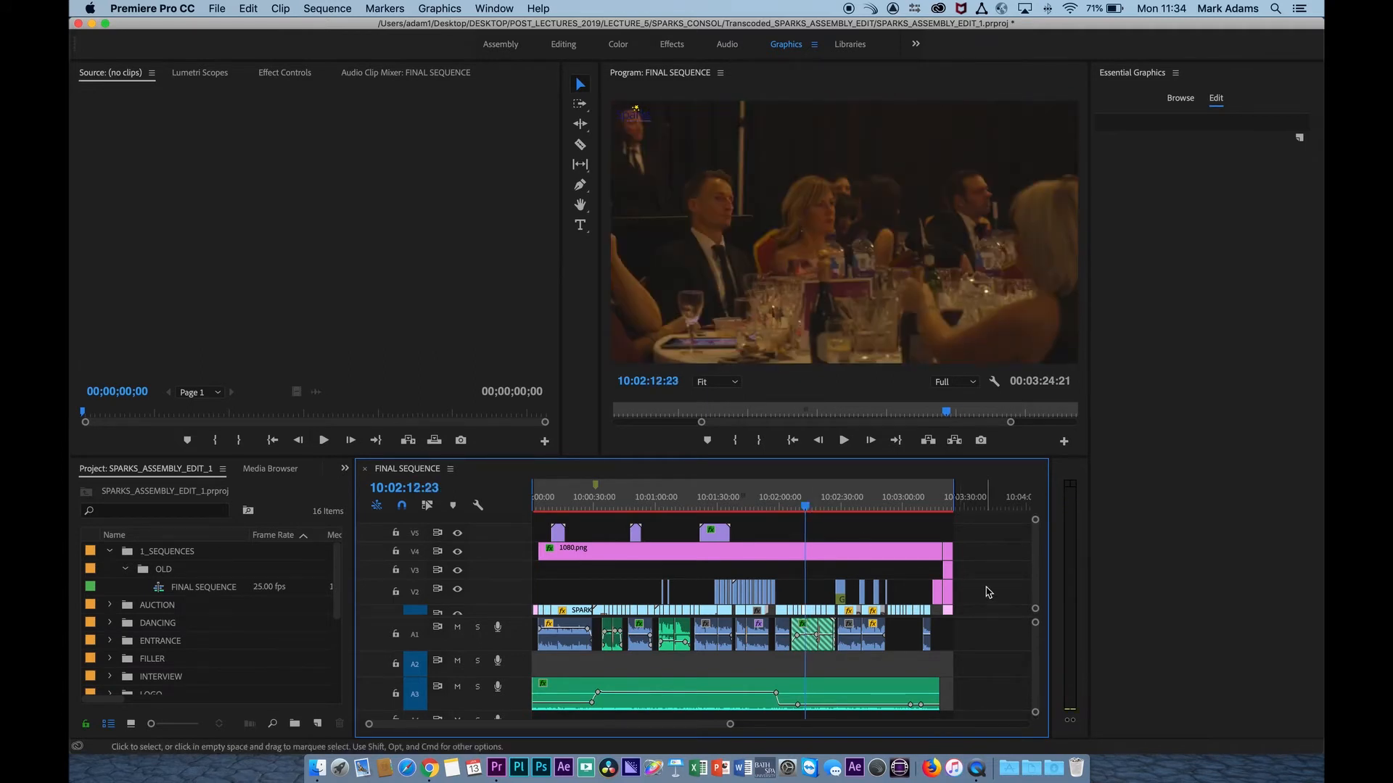
Reduce the height of video track V1 and return the playhead to the start of the sequence.
scroll(985, 587, down, 2)
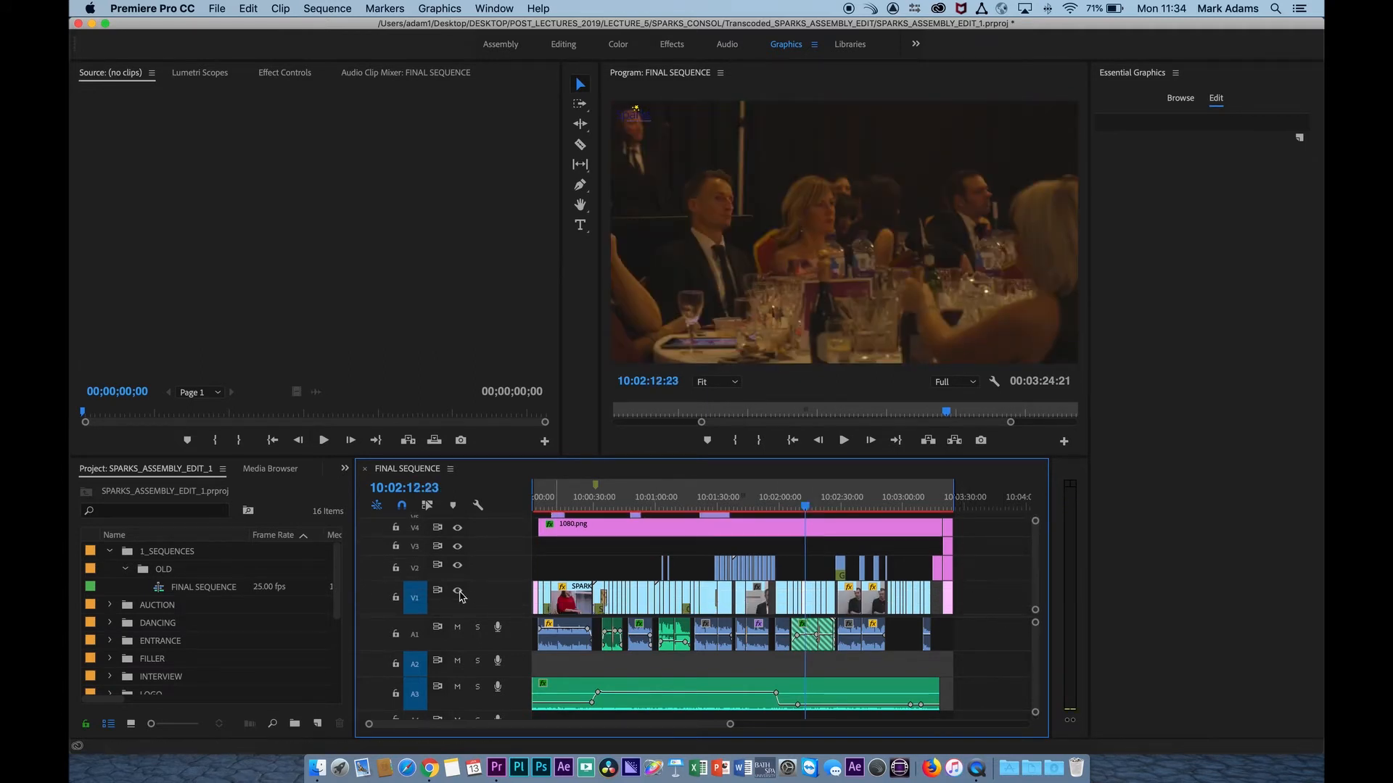
drag(473, 583, 472, 598)
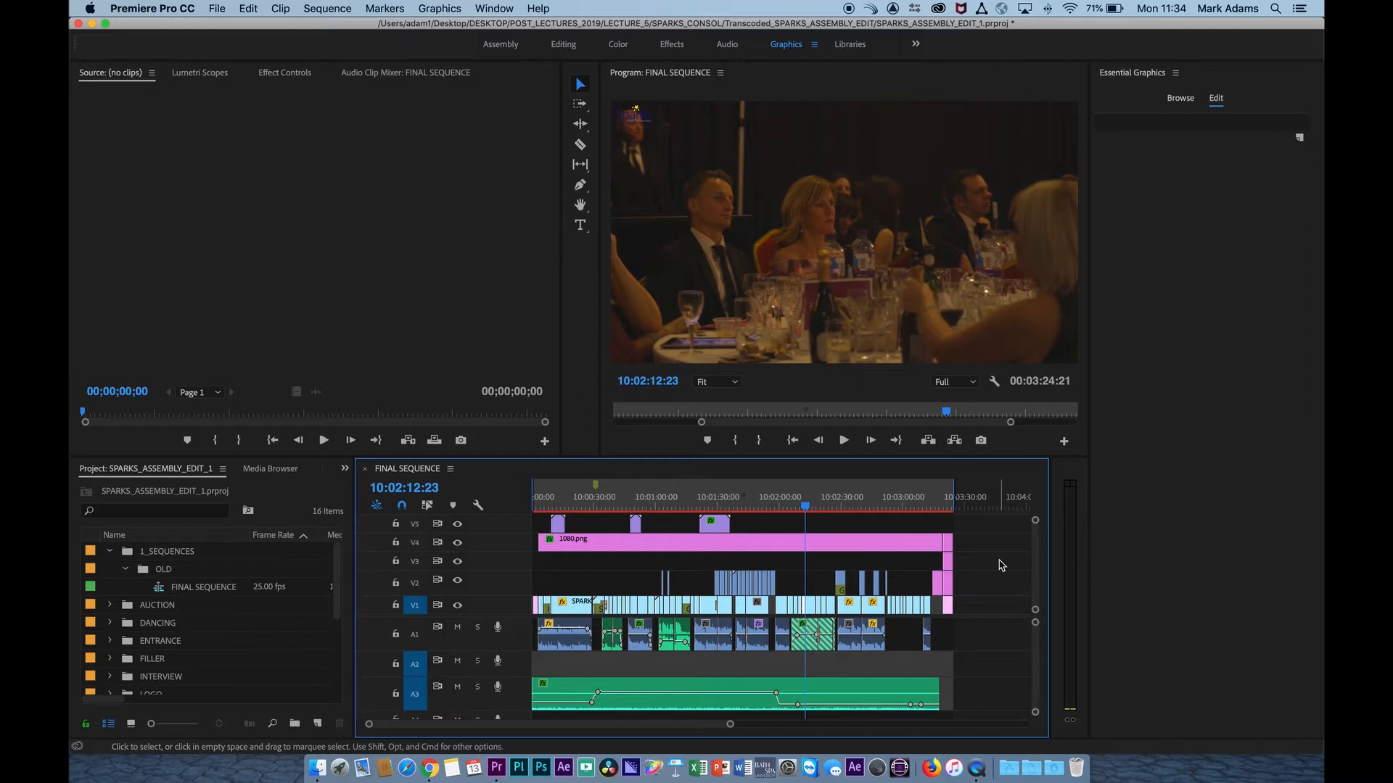
drag(542, 502, 506, 506)
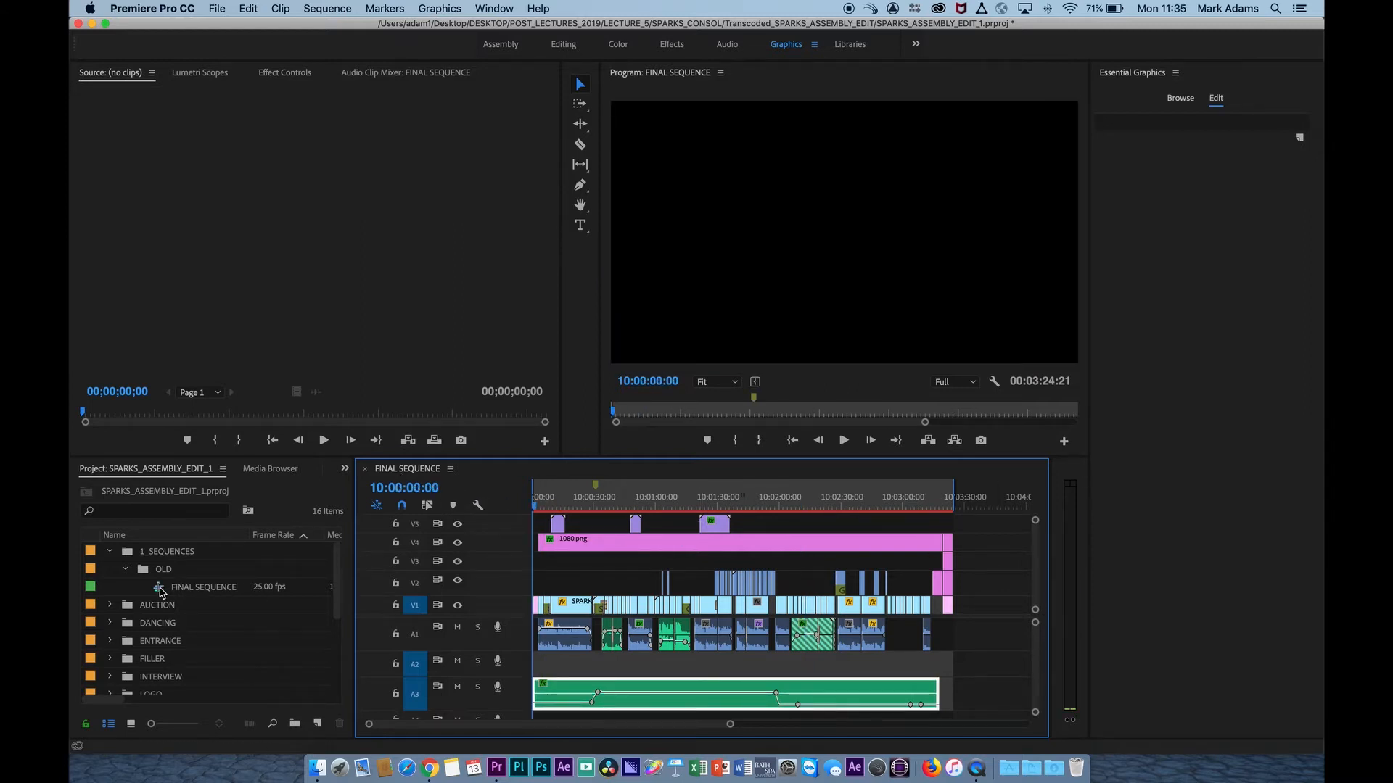
Open the media export settings for FINAL SEQUENCE and reposition the settings window.
click(161, 592)
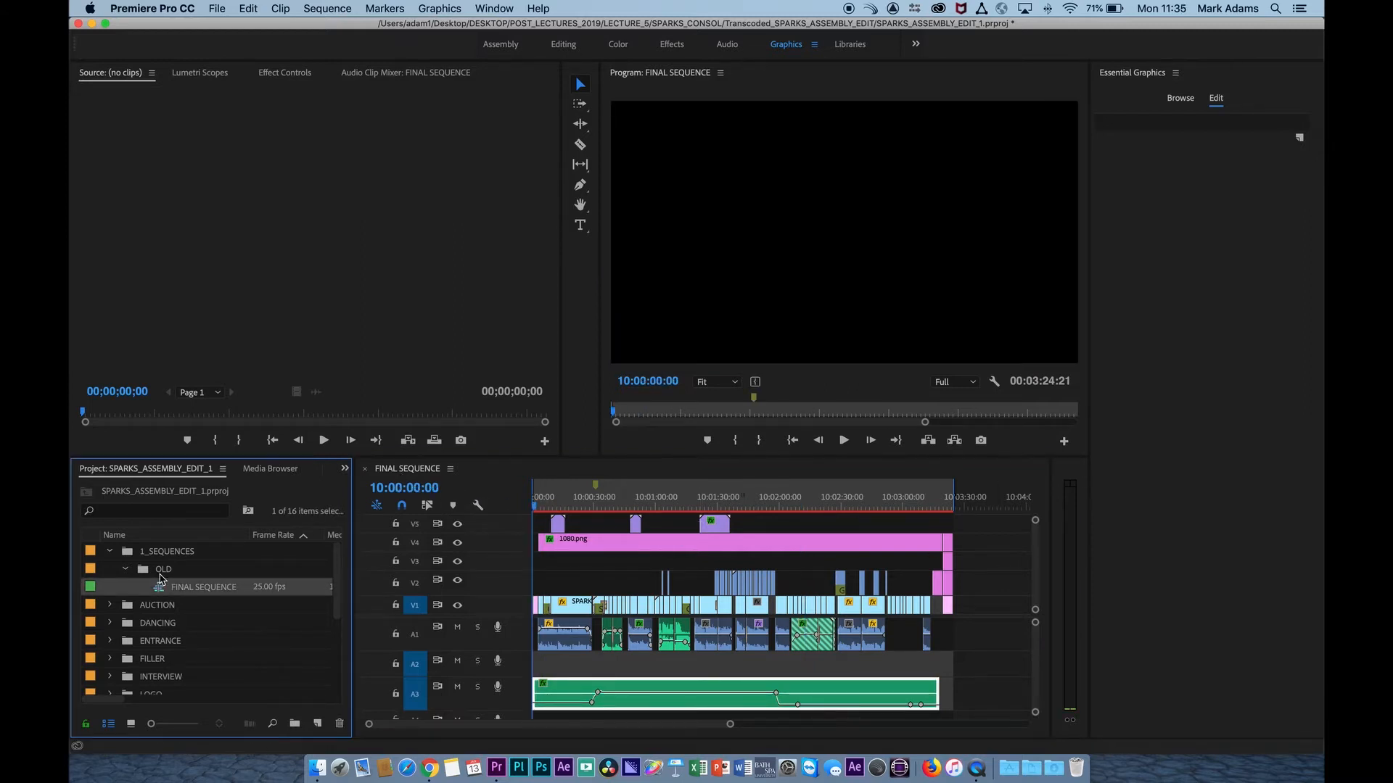
click(212, 8)
mouse_move(294, 408)
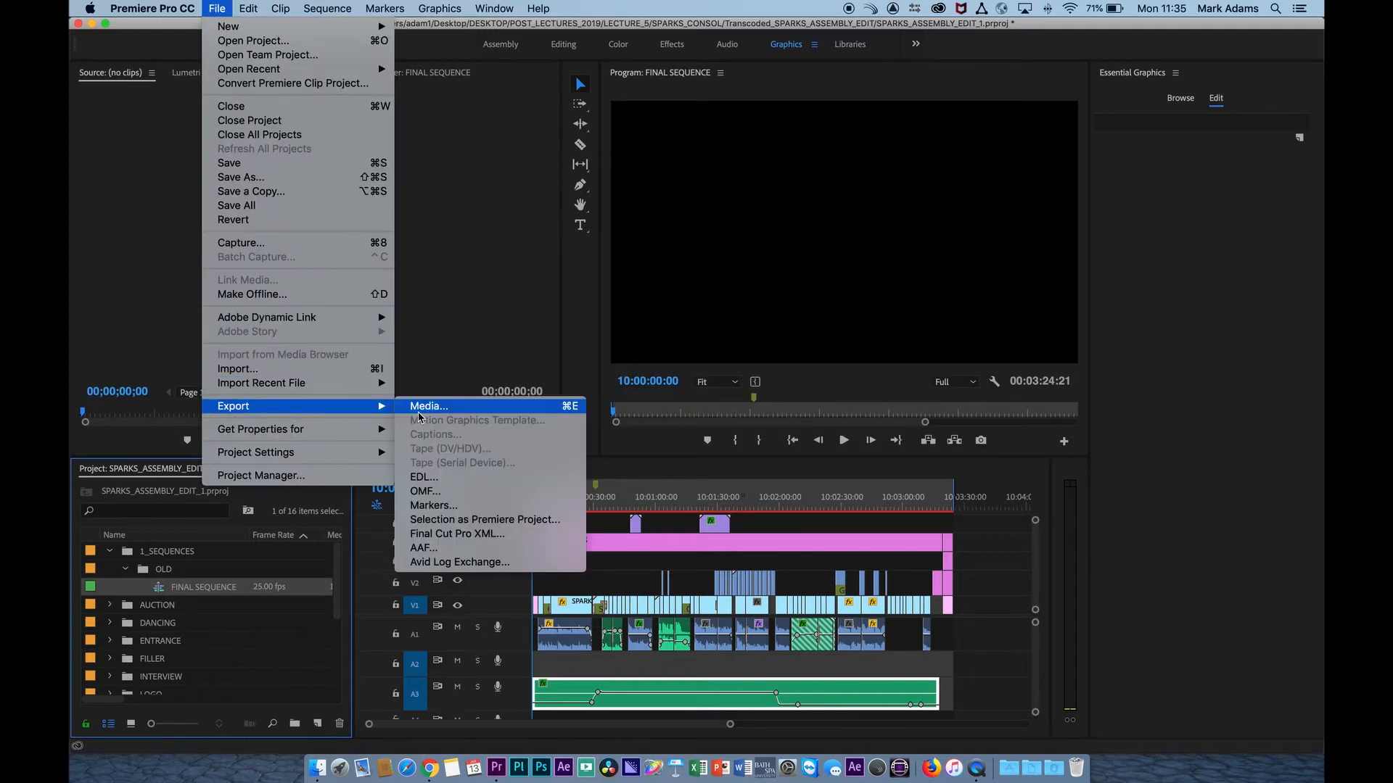
click(419, 410)
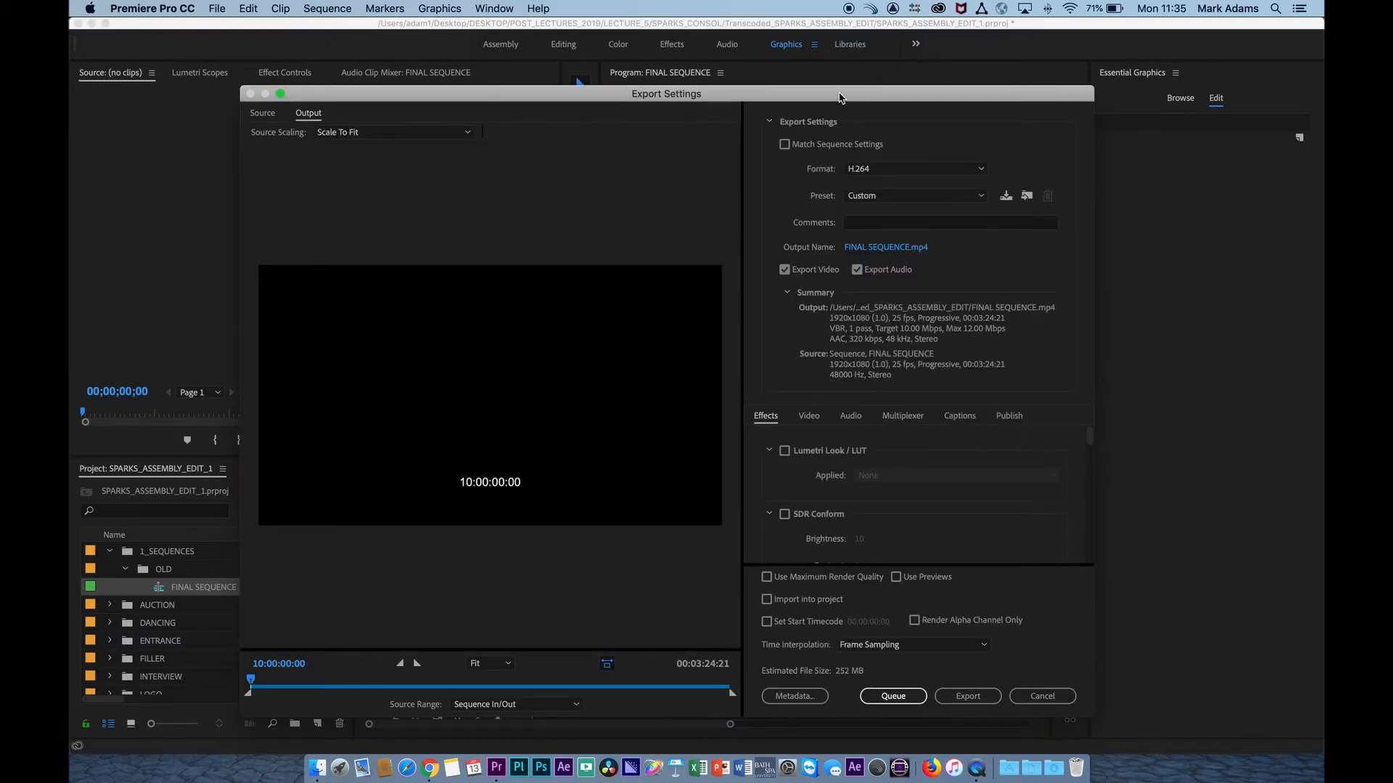
drag(838, 94, 812, 78)
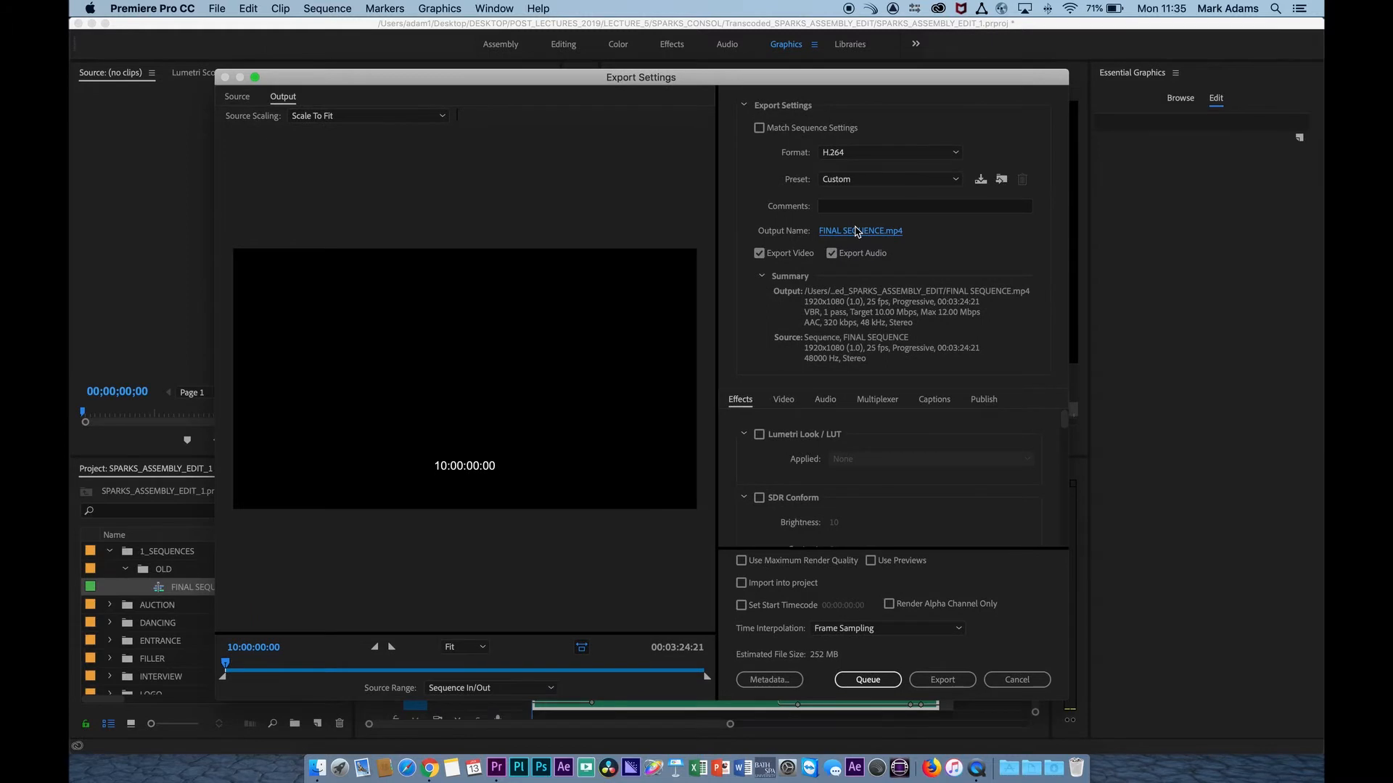
Set the export destination to the BITC_QT folder inside LECTURE_5/SPARKS_CONSOL, keeping the file name FINAL SEQUENCE.
click(856, 231)
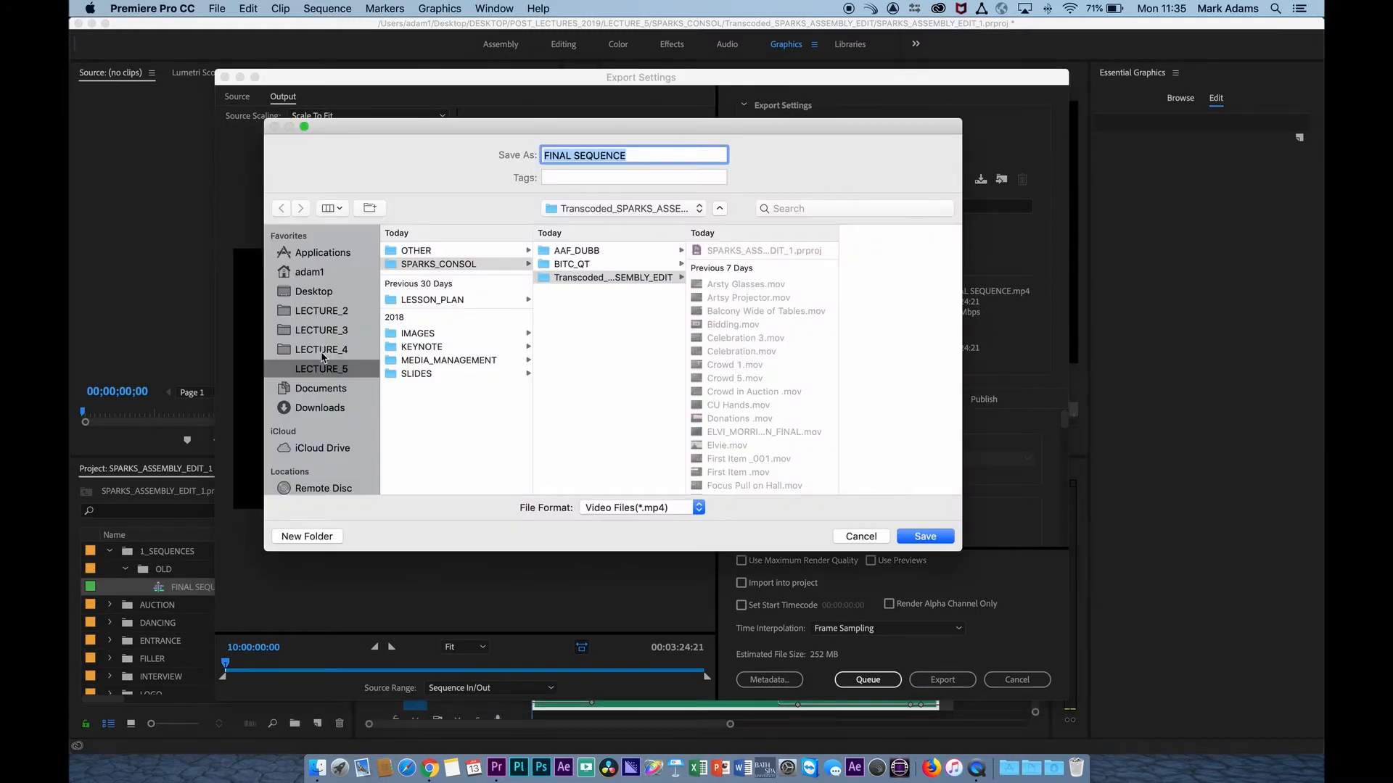
click(321, 369)
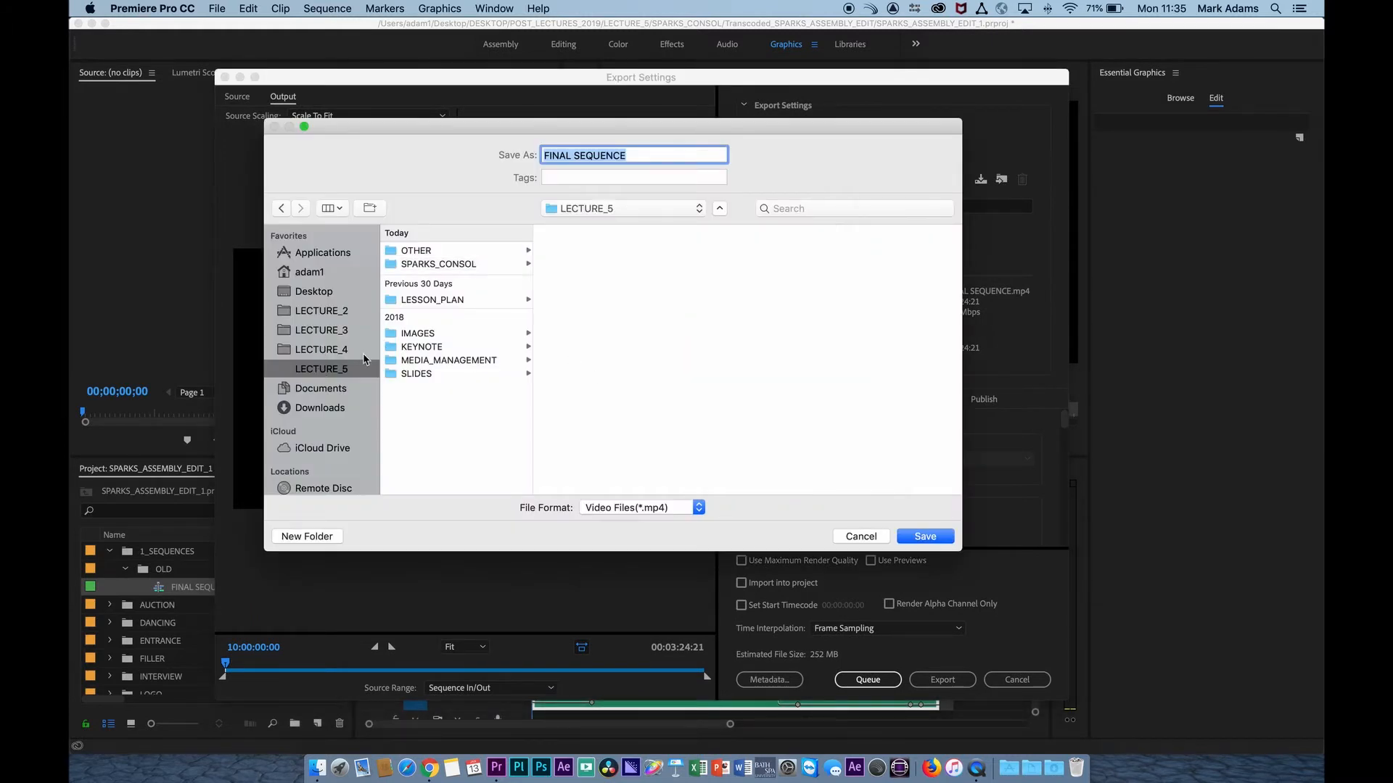
click(439, 265)
click(550, 265)
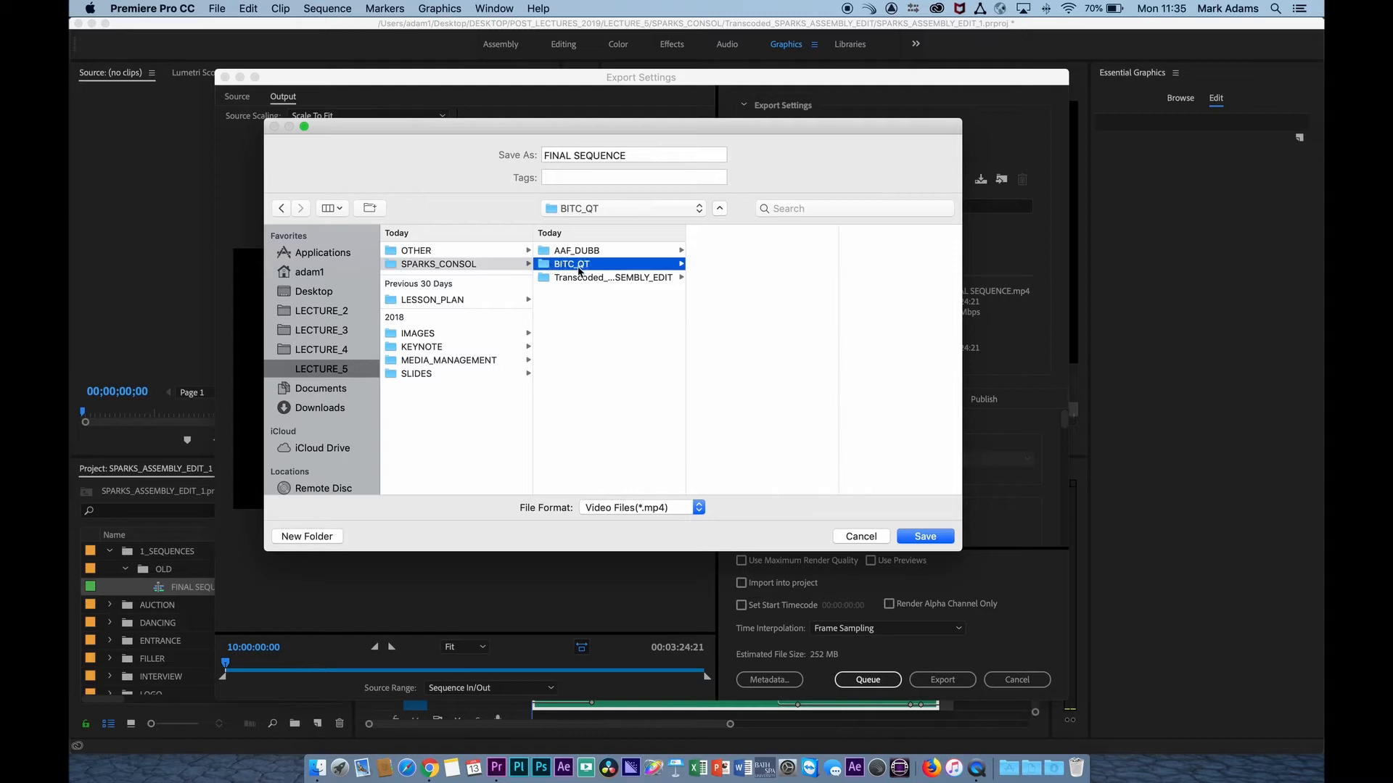
click(934, 538)
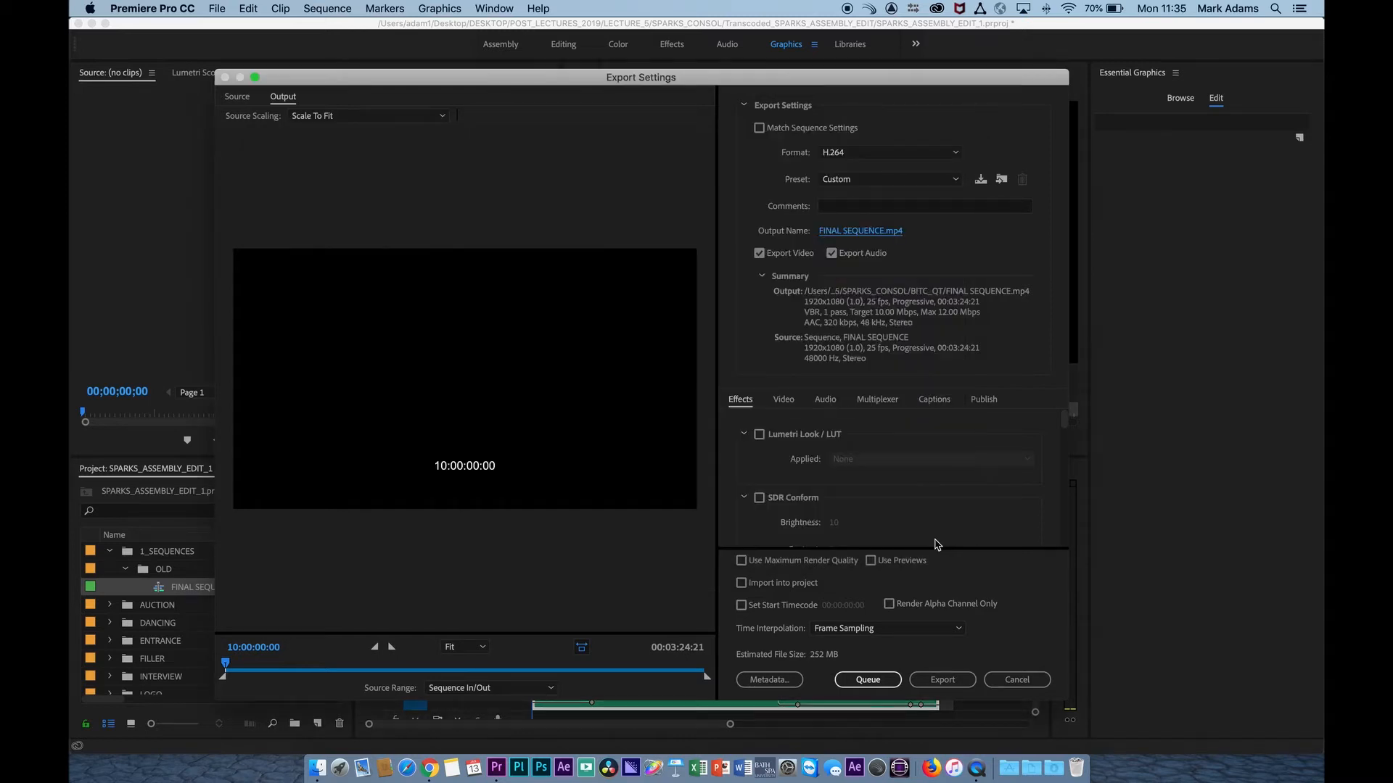
Keep H.264 as the export format and apply the Match Source - High bitrate preset.
click(864, 152)
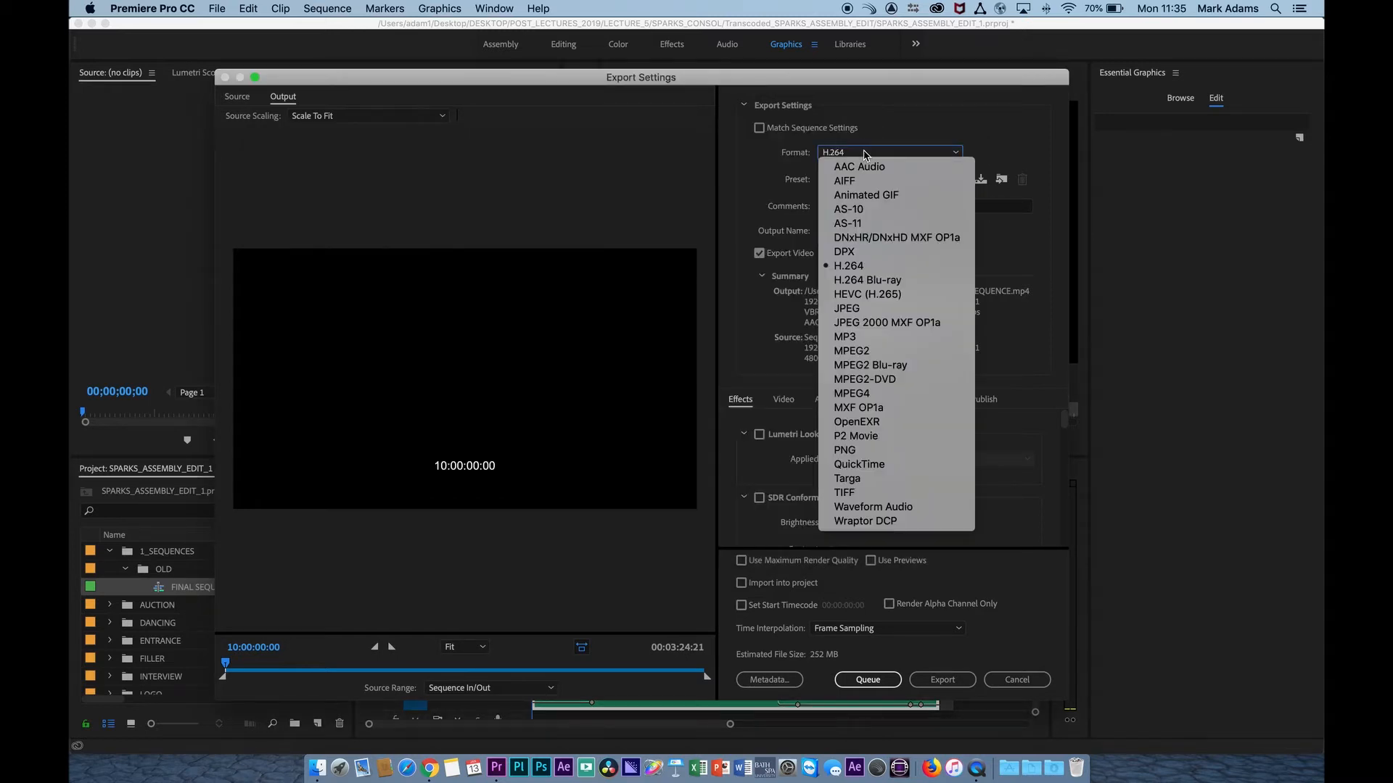
click(864, 152)
click(876, 179)
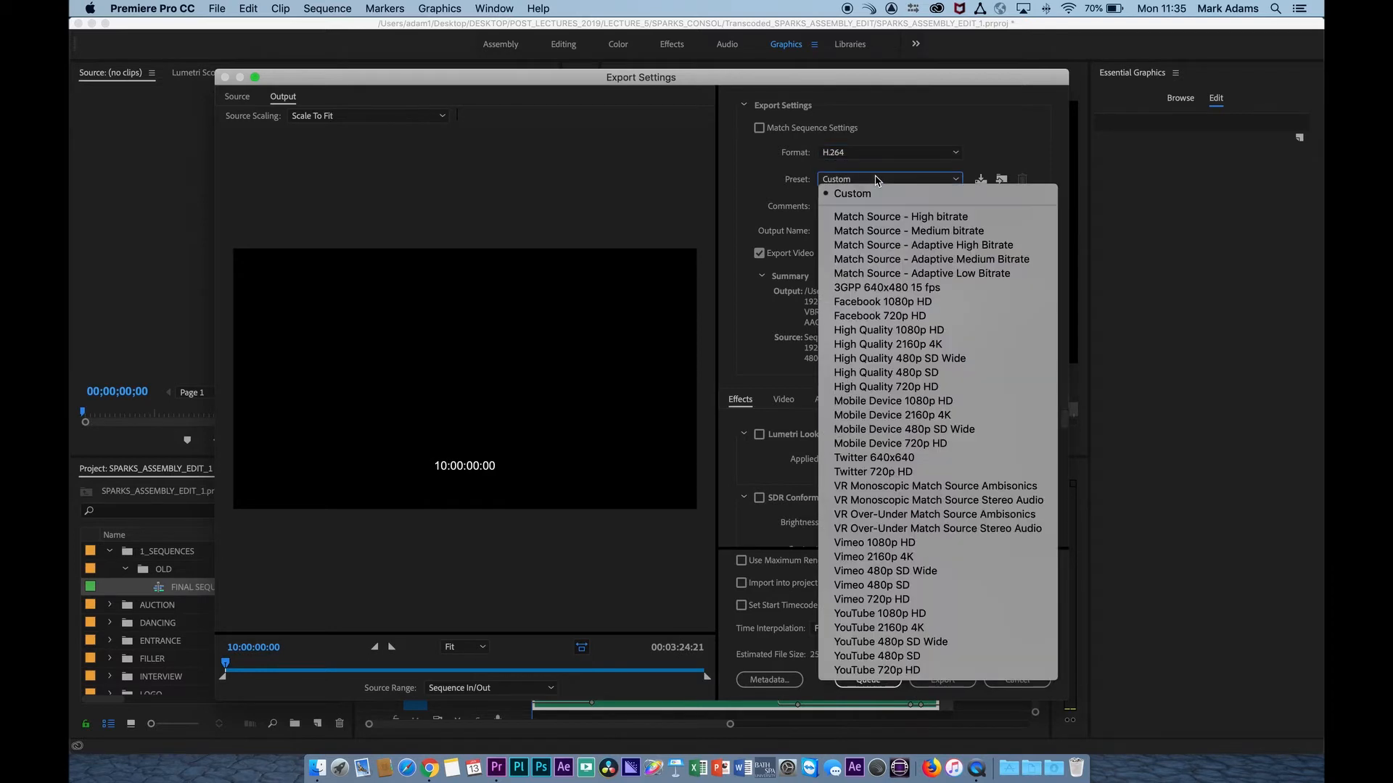
click(948, 216)
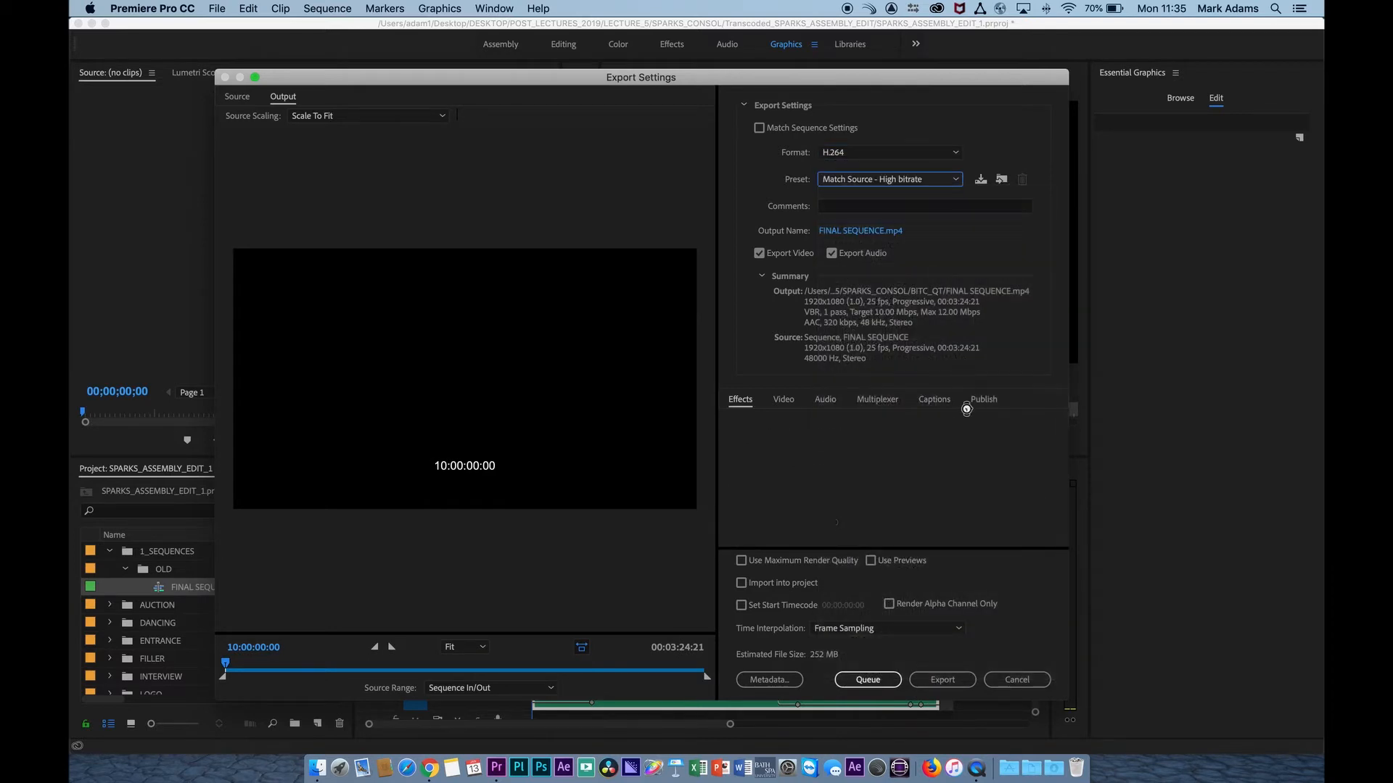
Enable the Timecode Overlay effect for the export.
scroll(730, 465, down, 2)
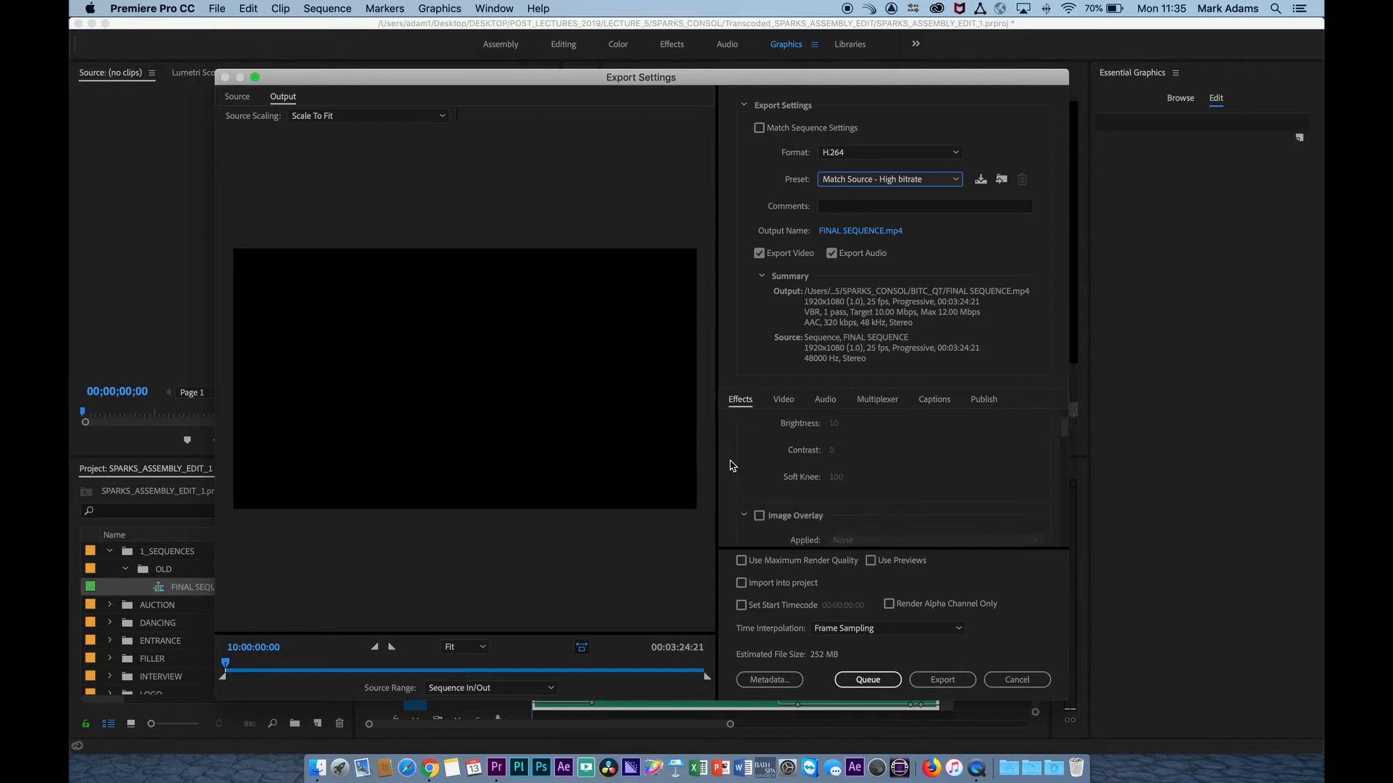
scroll(729, 465, down, 2)
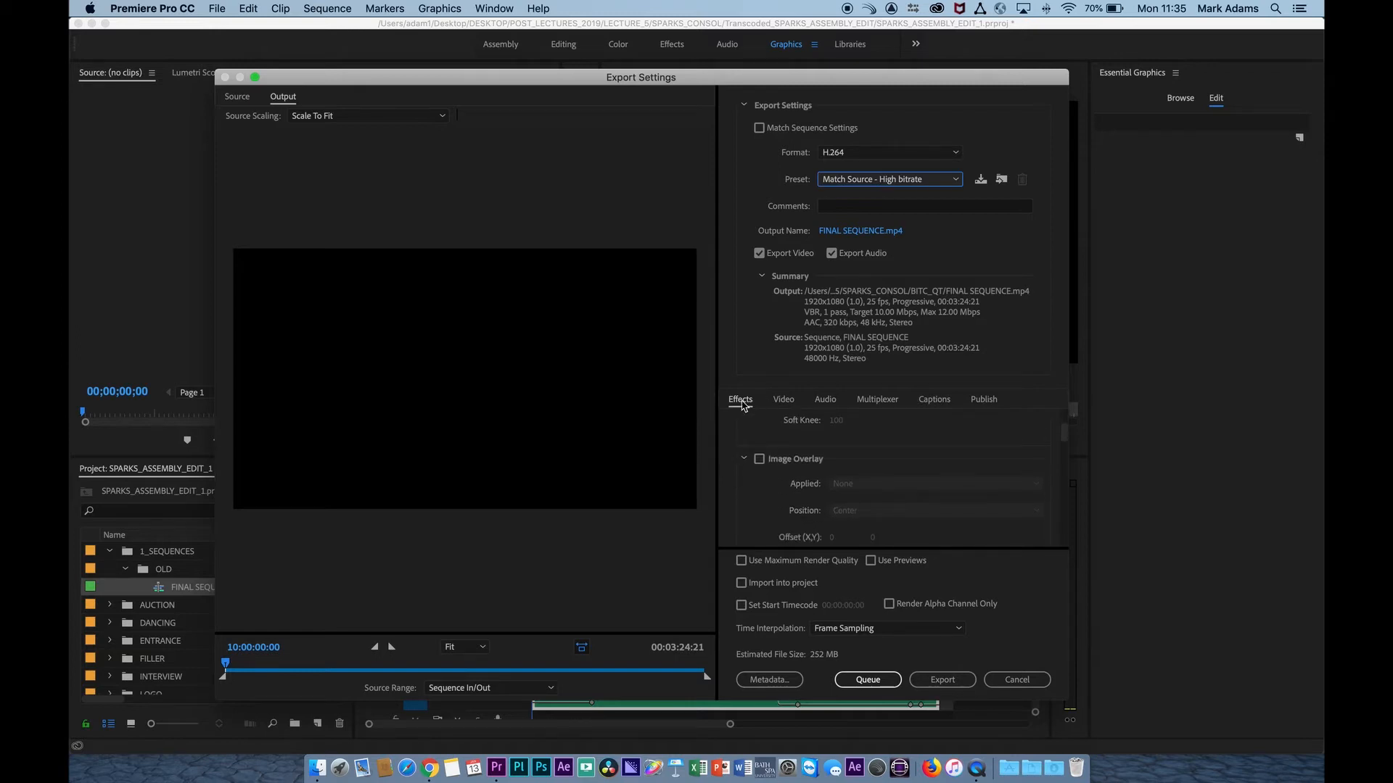
click(825, 400)
click(877, 401)
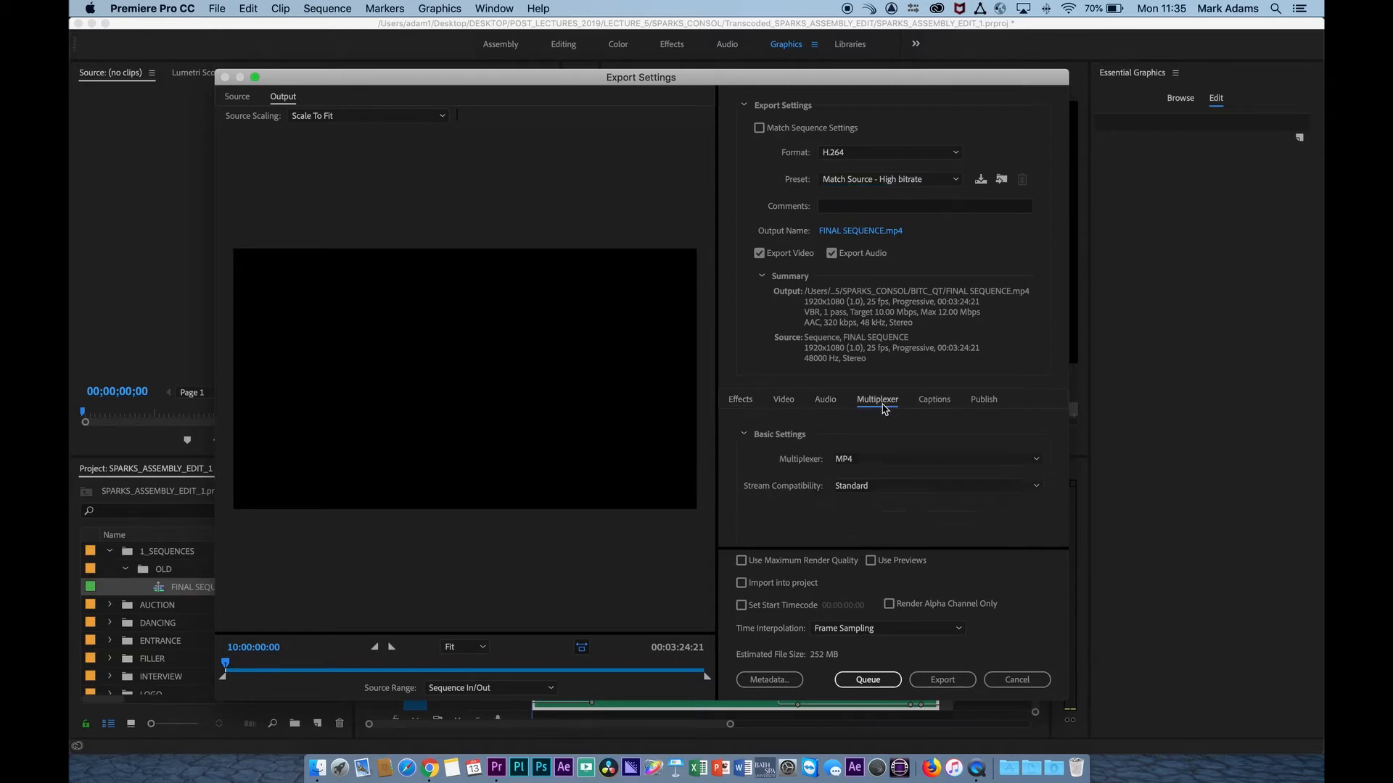
click(743, 400)
scroll(815, 462, down, 5)
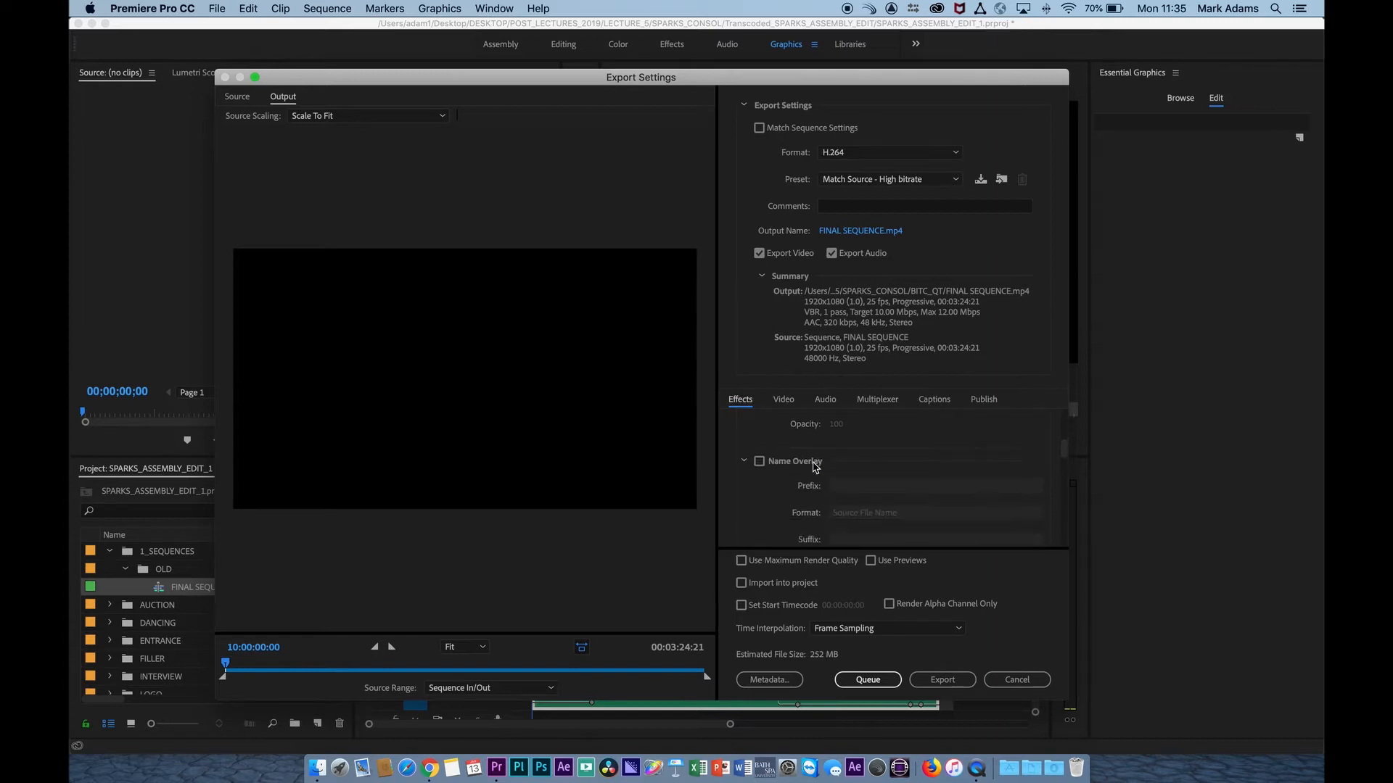
scroll(815, 466, down, 2)
click(759, 452)
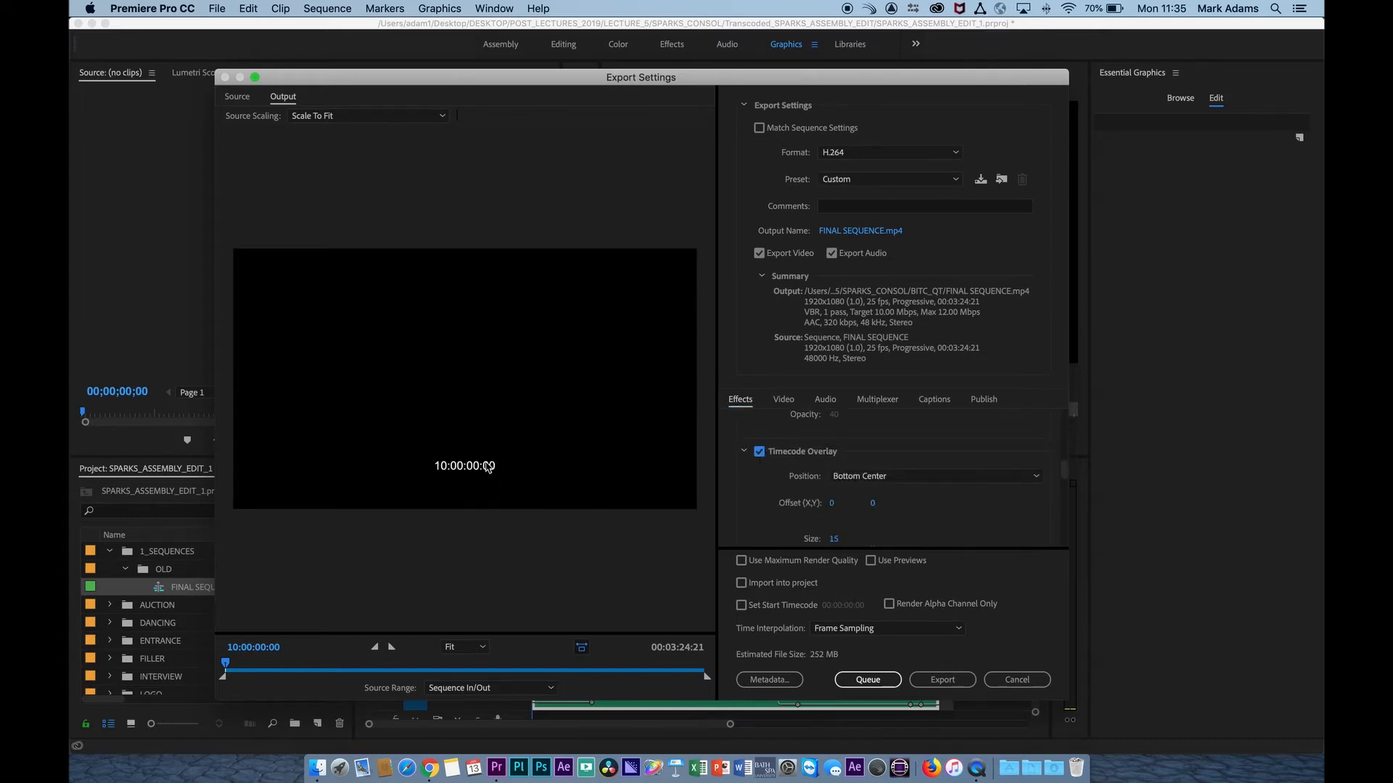
Preview the timecode overlay at several points of the sequence and export the video.
drag(228, 664, 311, 668)
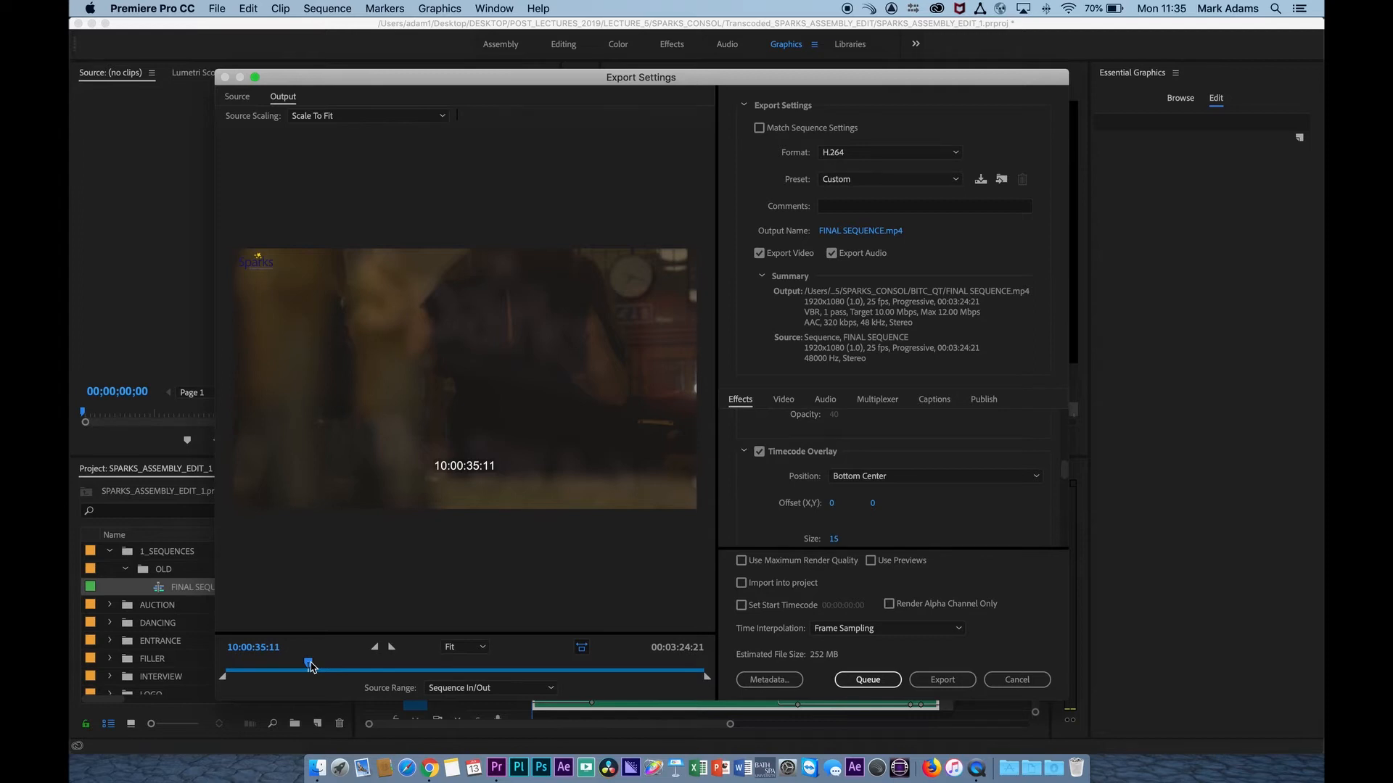
drag(310, 667, 356, 668)
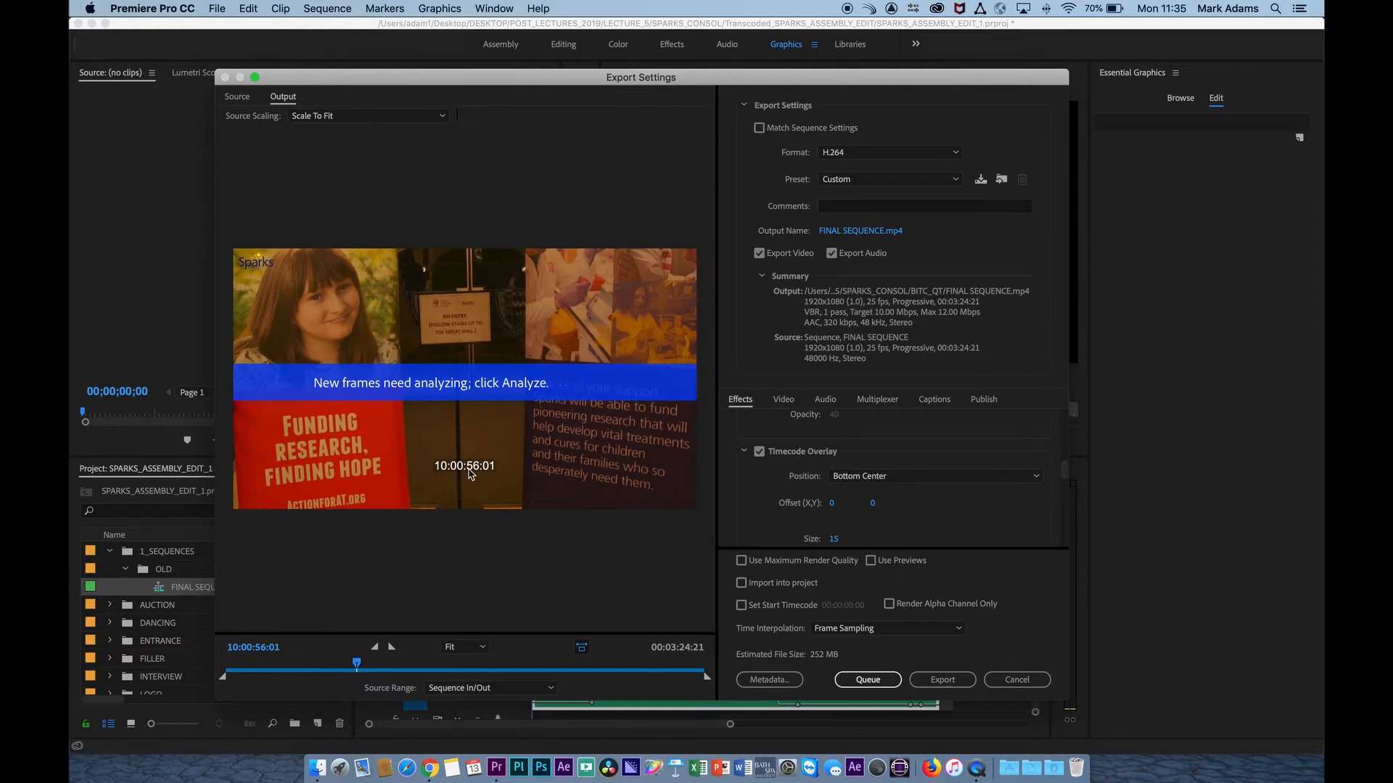
drag(358, 666, 670, 666)
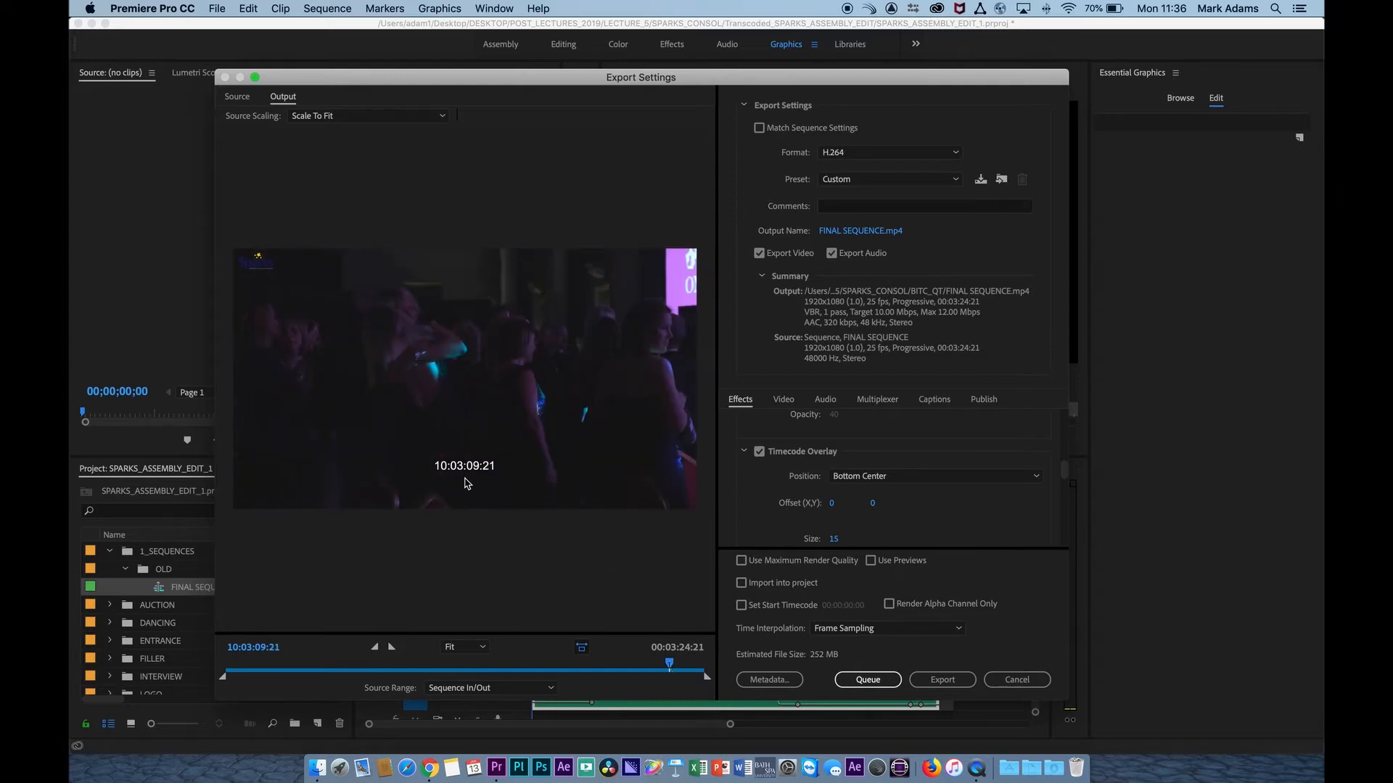
drag(669, 664, 612, 666)
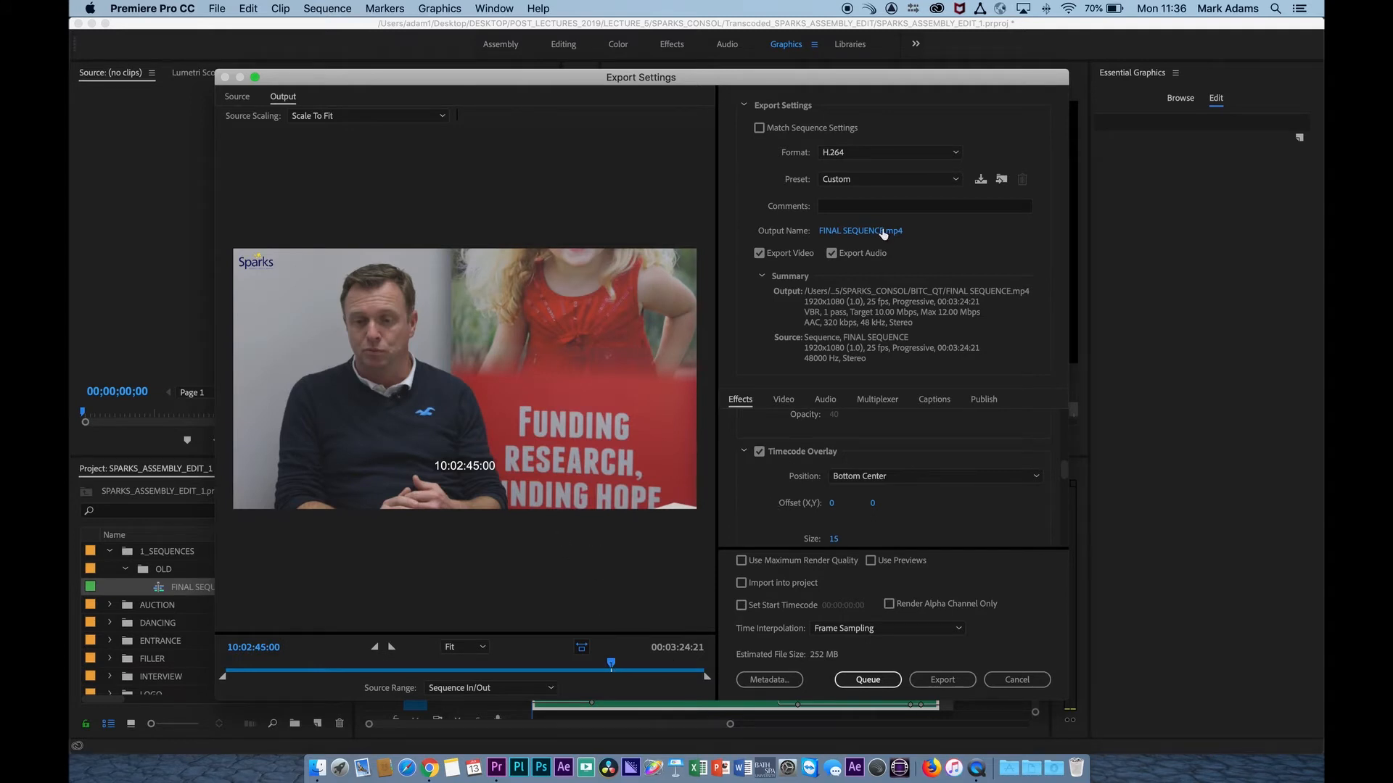
click(940, 679)
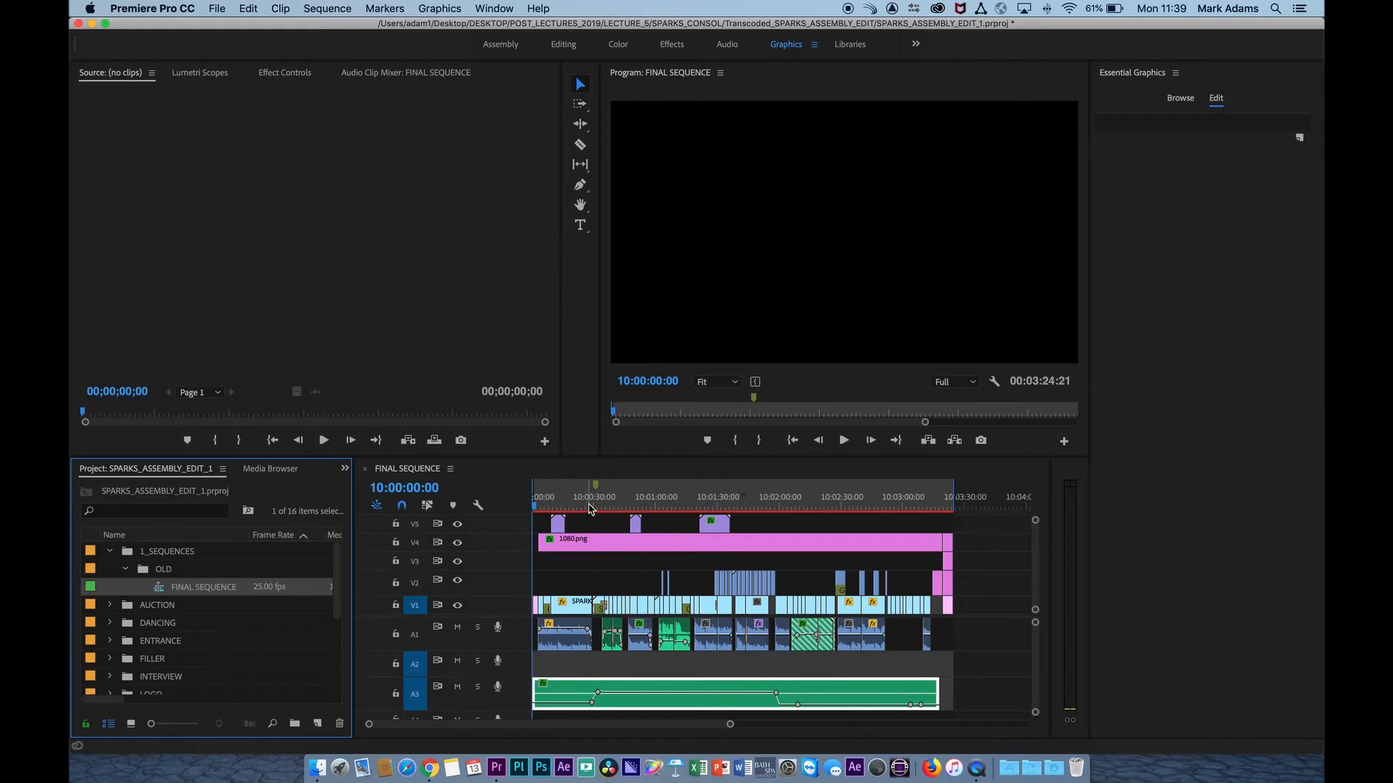
Return the playhead to the sequence start and open the AAF export settings for FINAL SEQUENCE.
drag(578, 503, 503, 509)
click(161, 595)
click(218, 11)
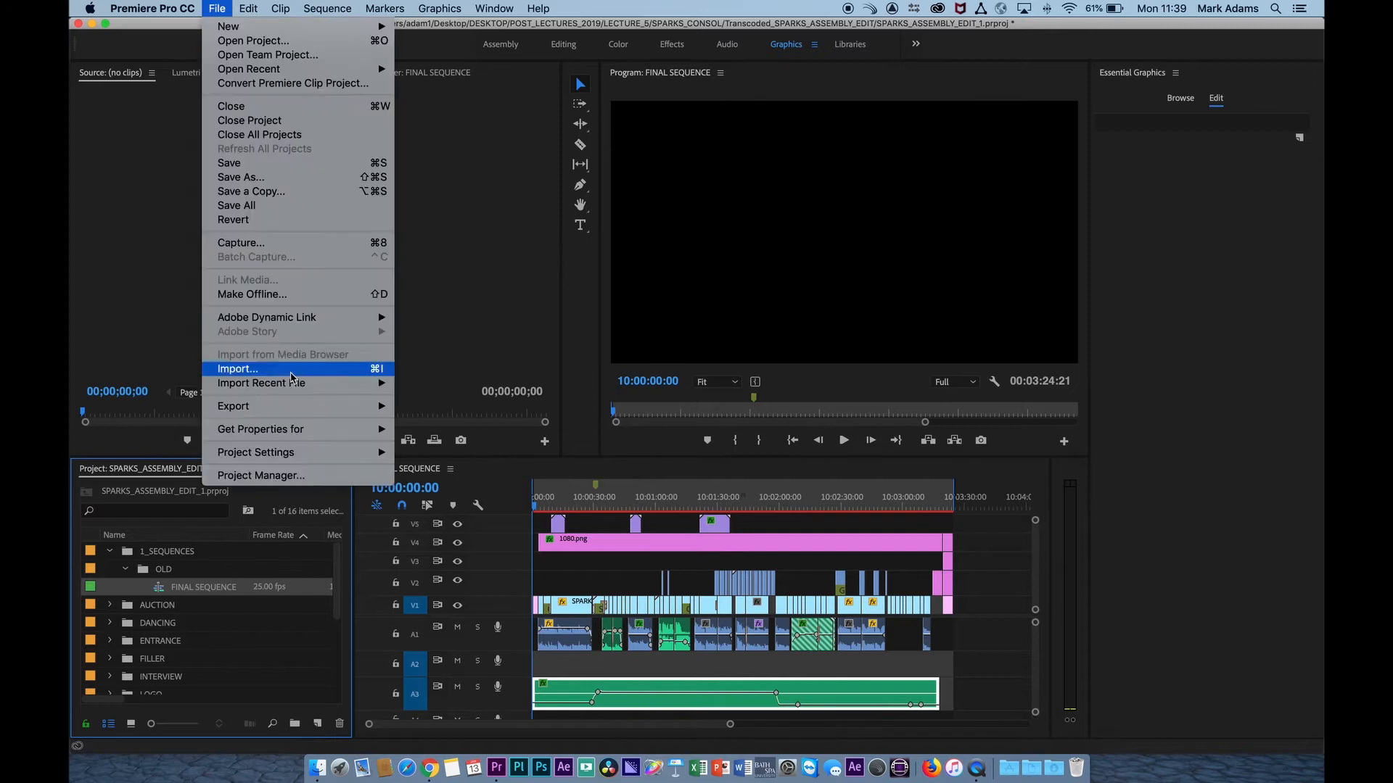
mouse_move(355, 406)
click(511, 562)
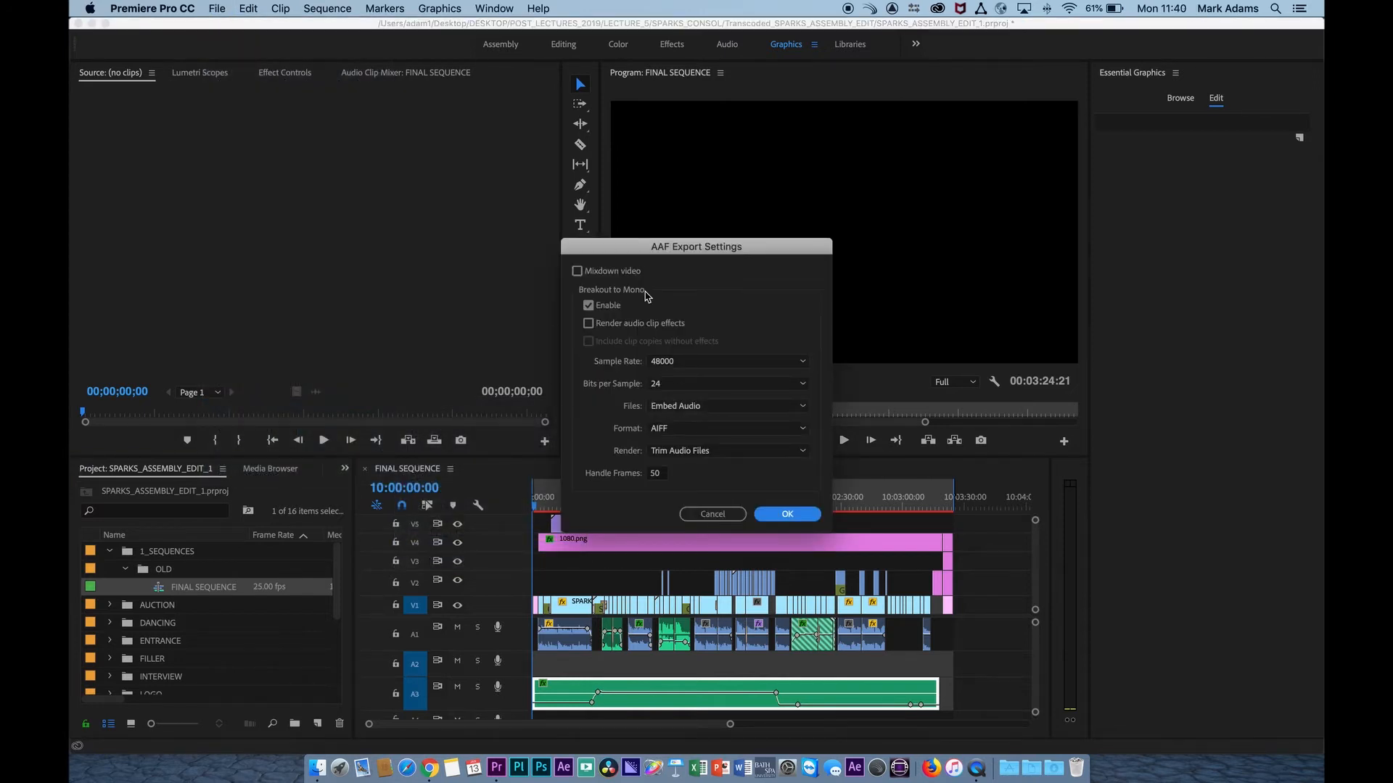
Keep Mixdown video off and Breakout to Mono enabled for the AAF export, with 24 bits per sample.
click(578, 272)
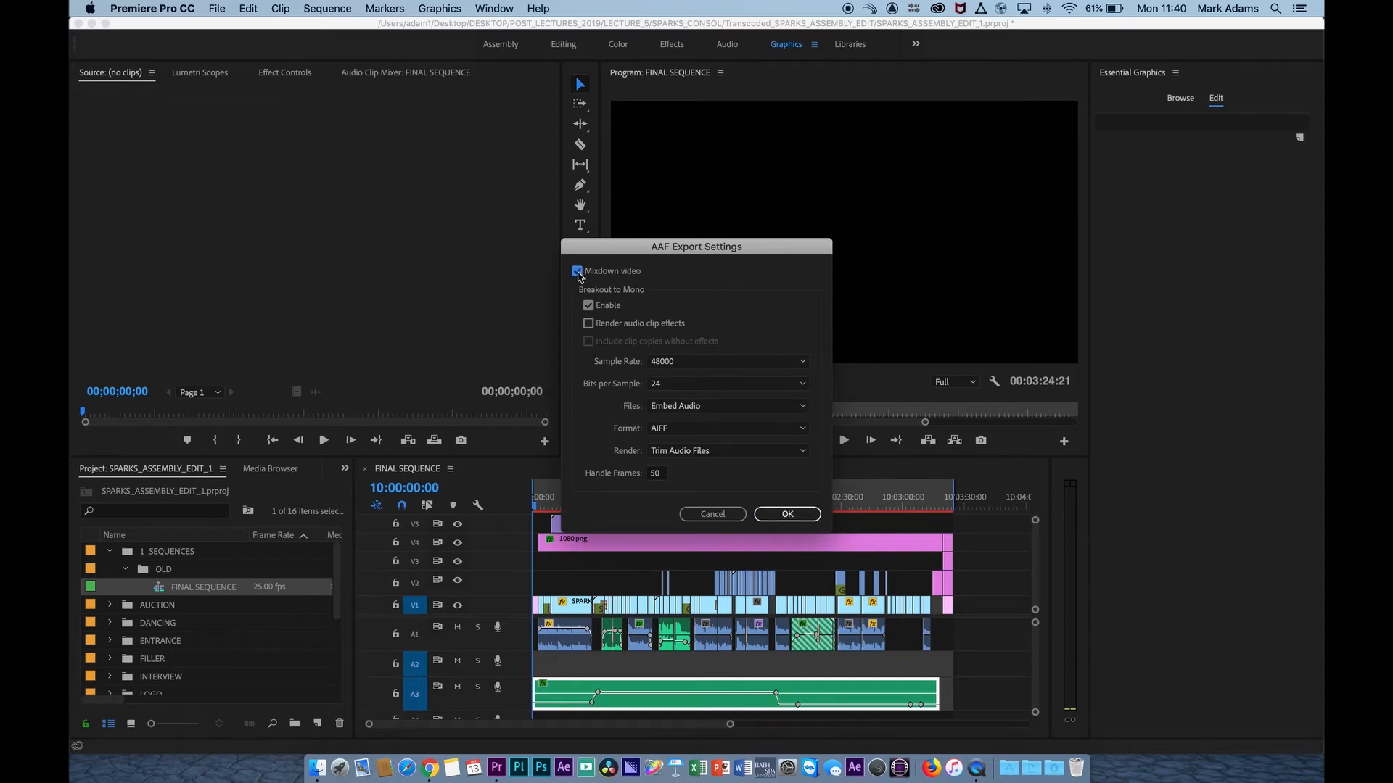
click(588, 305)
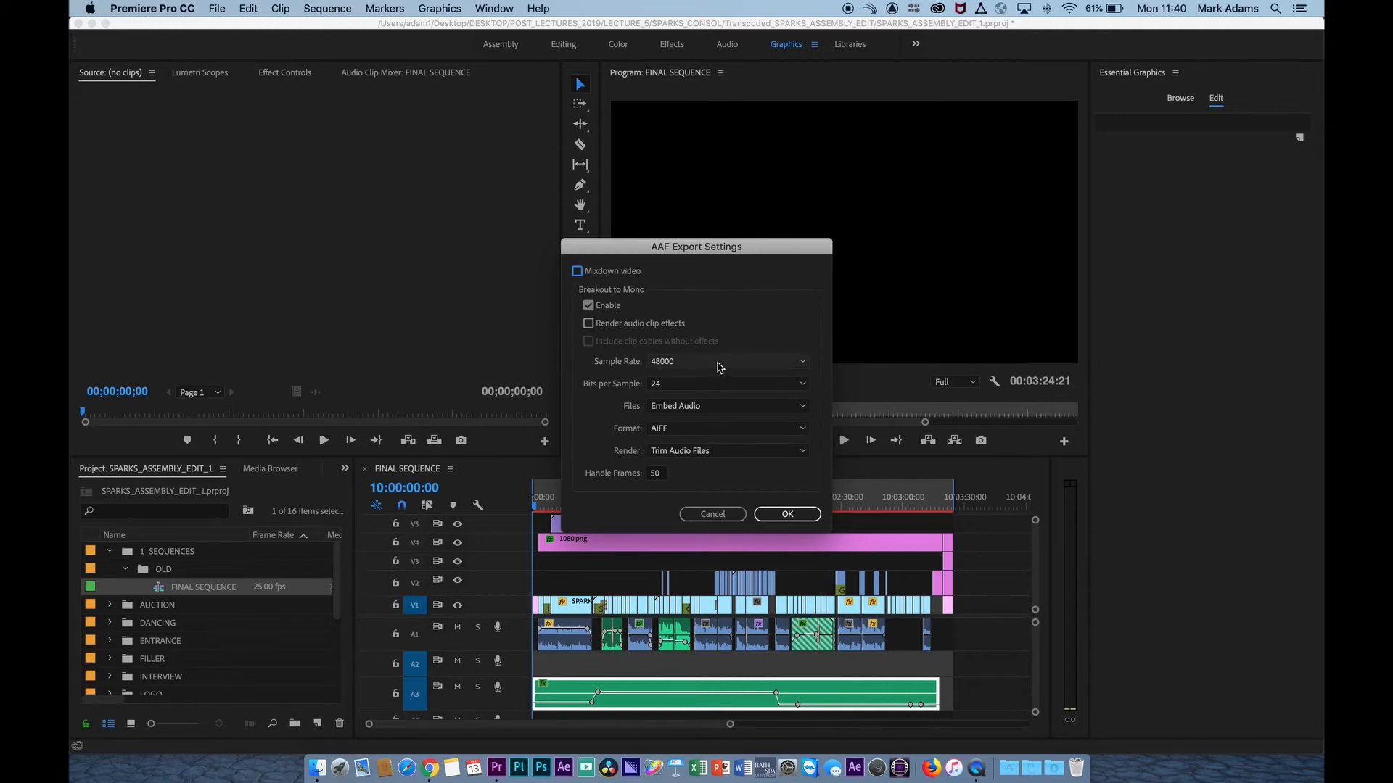
click(711, 386)
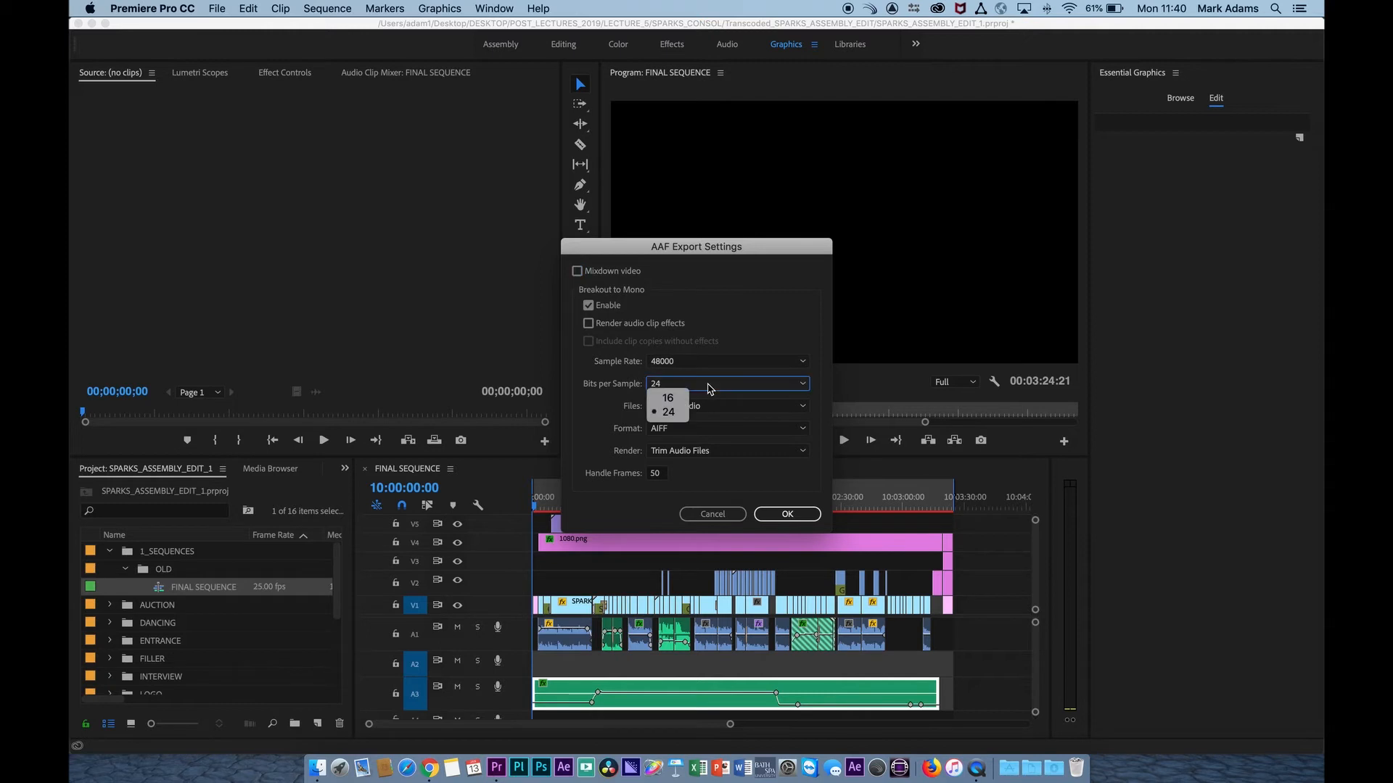
click(680, 418)
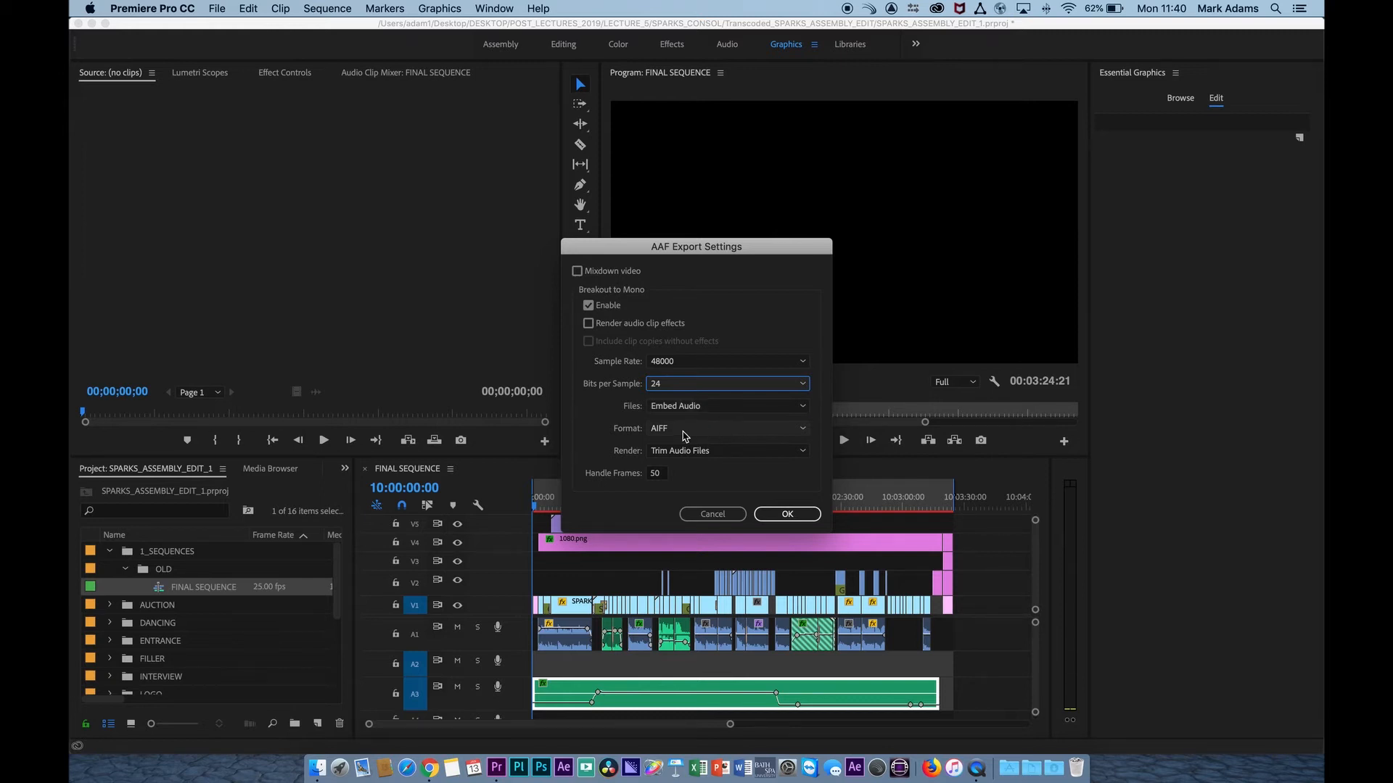
Try Copy Complete Audio Files as the AAF render option, and switch back to Trim Audio Files.
click(731, 457)
click(742, 457)
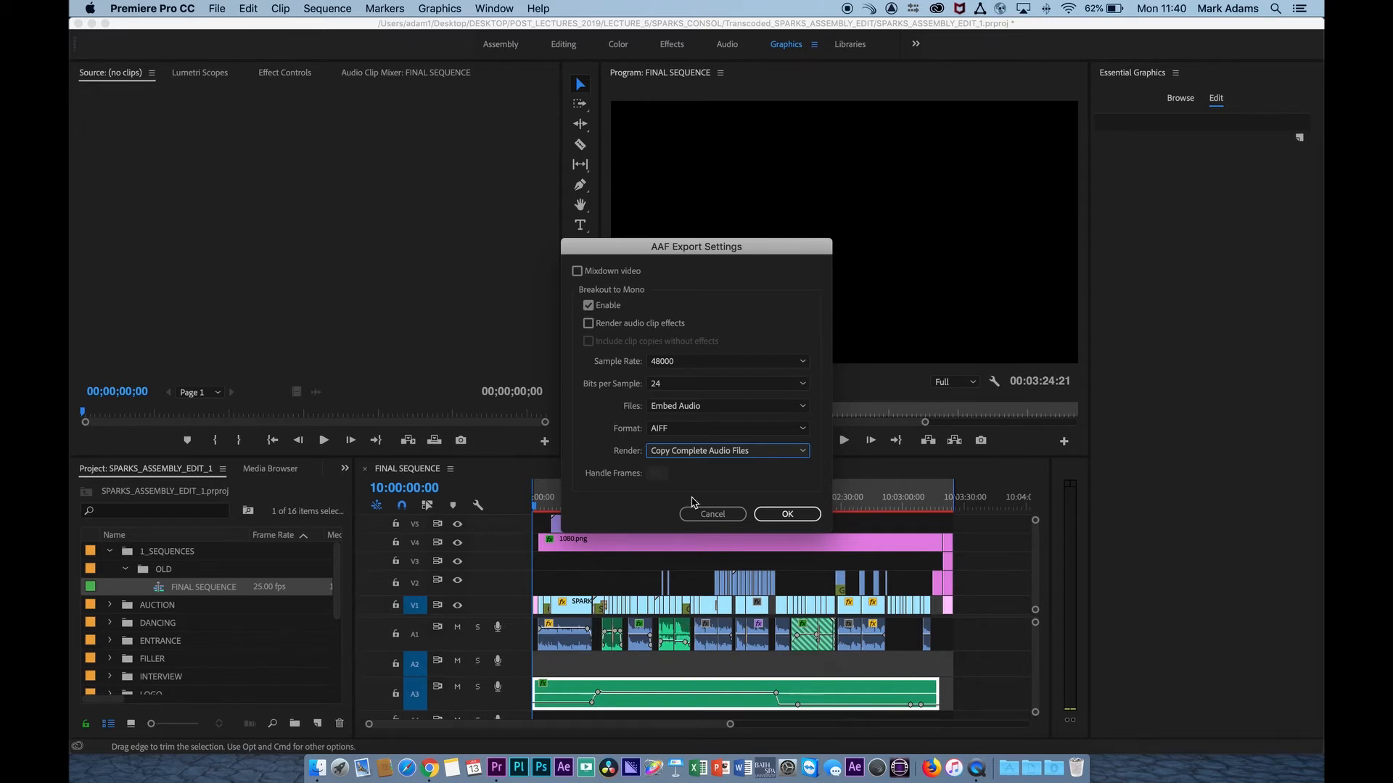
click(720, 452)
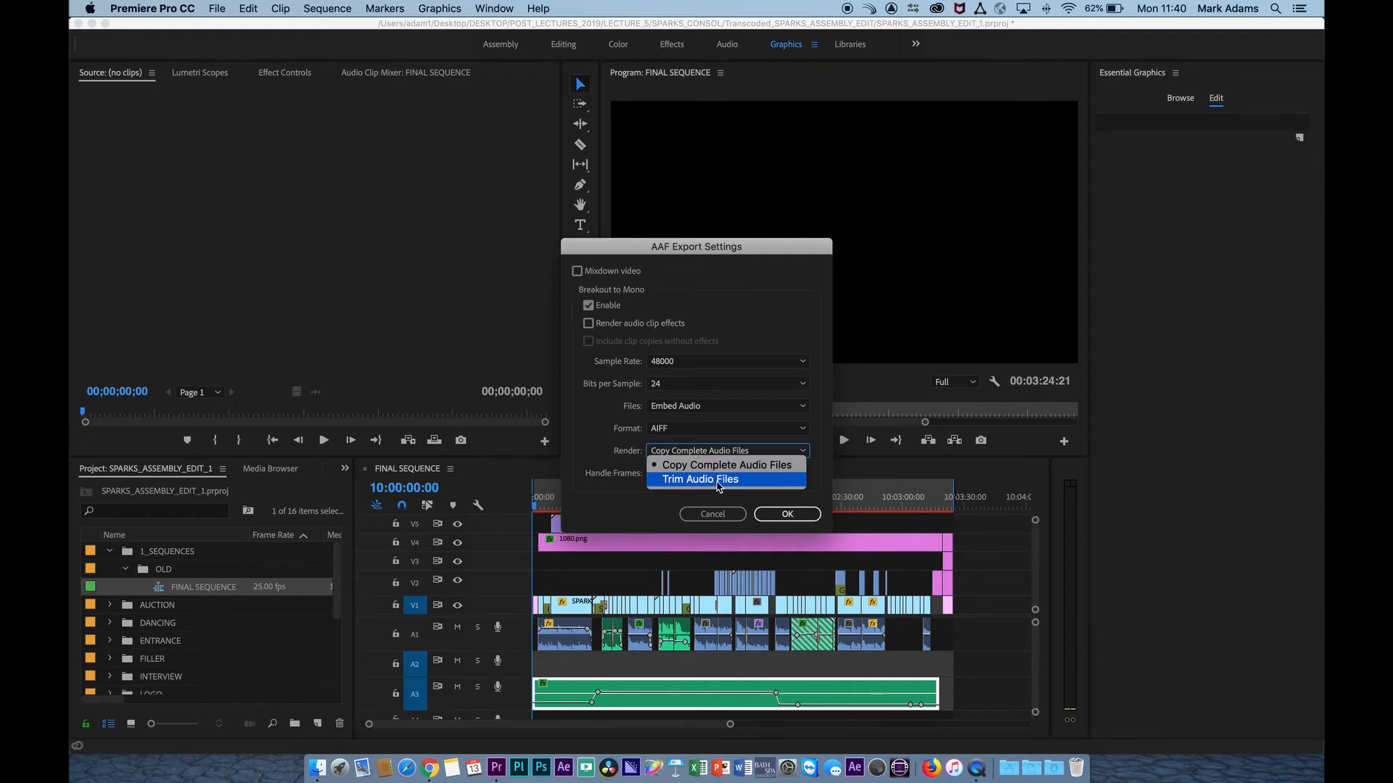
click(718, 483)
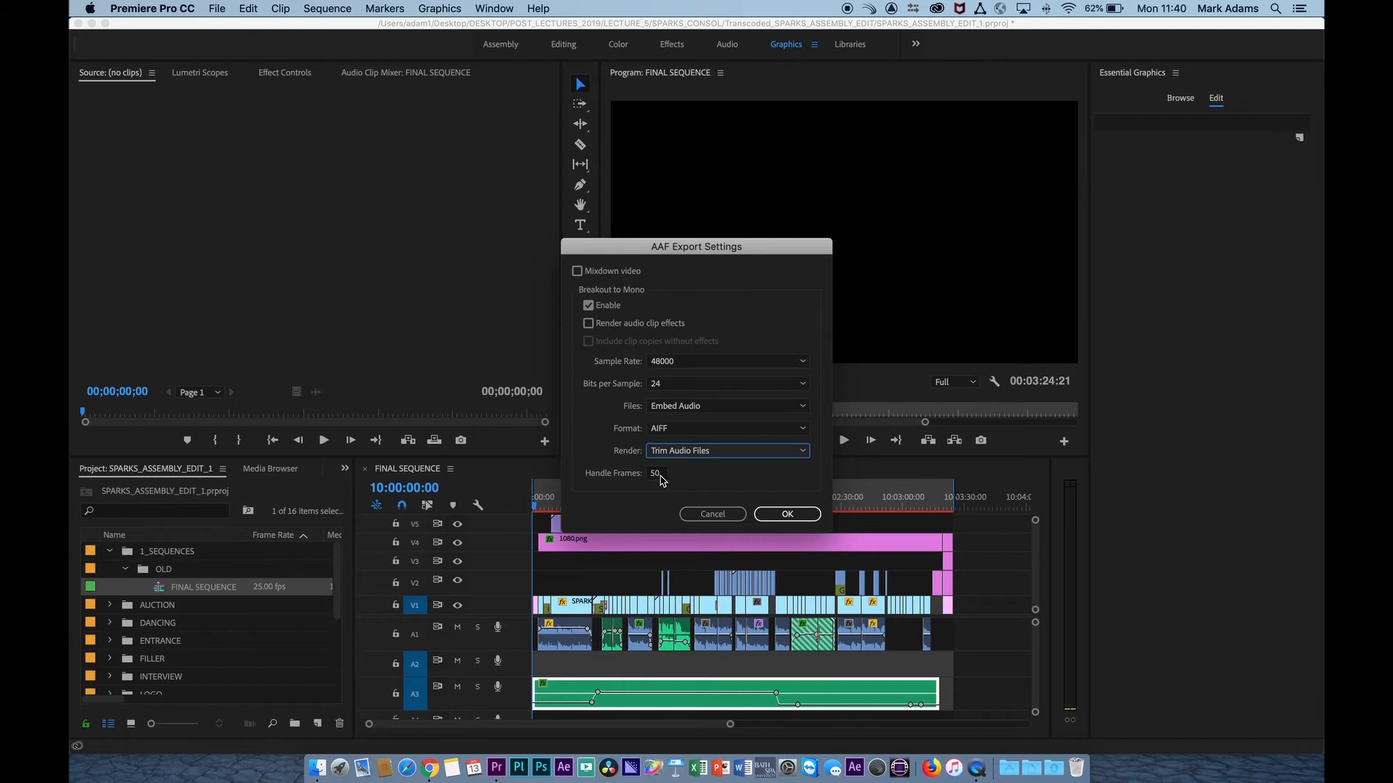
Set the AAF export's handle frames to 15 and accept the export settings.
click(658, 474)
text(15)
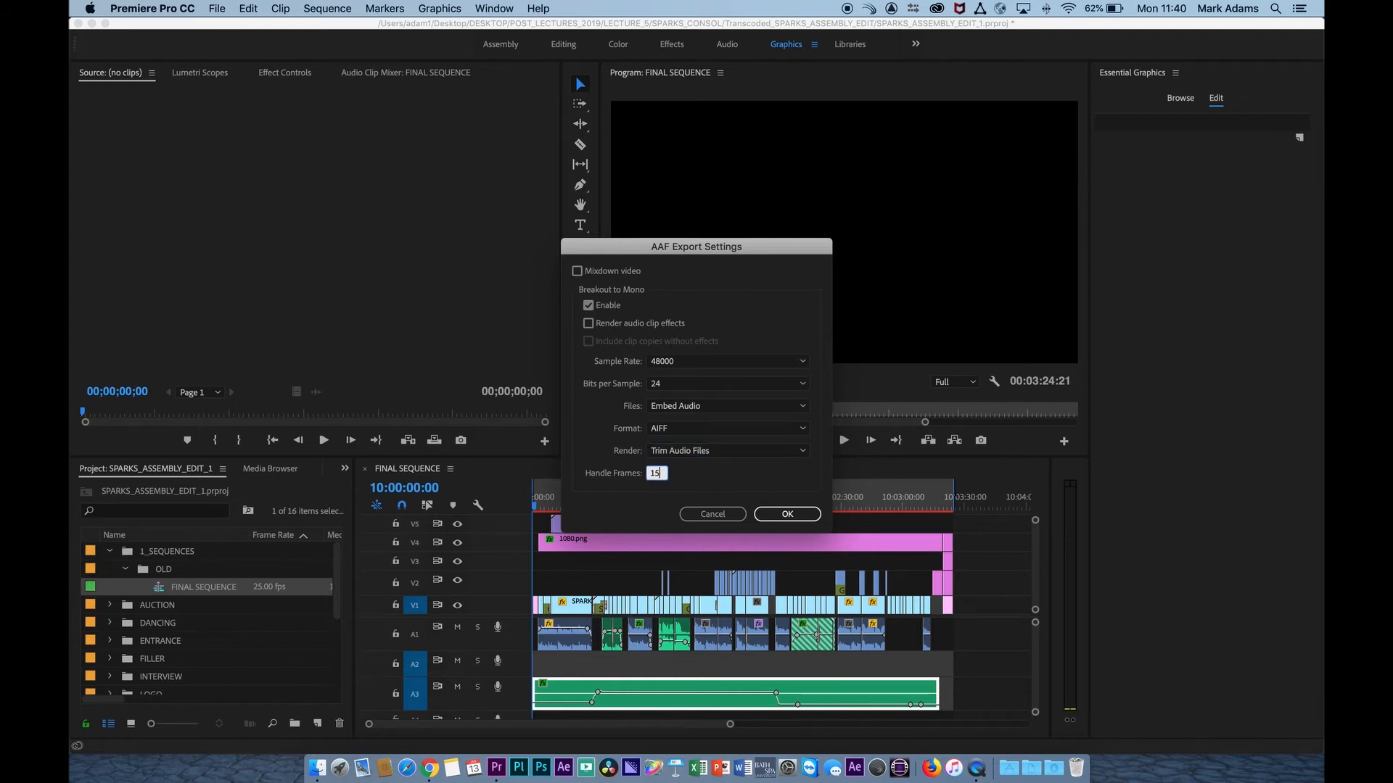
click(757, 476)
click(789, 515)
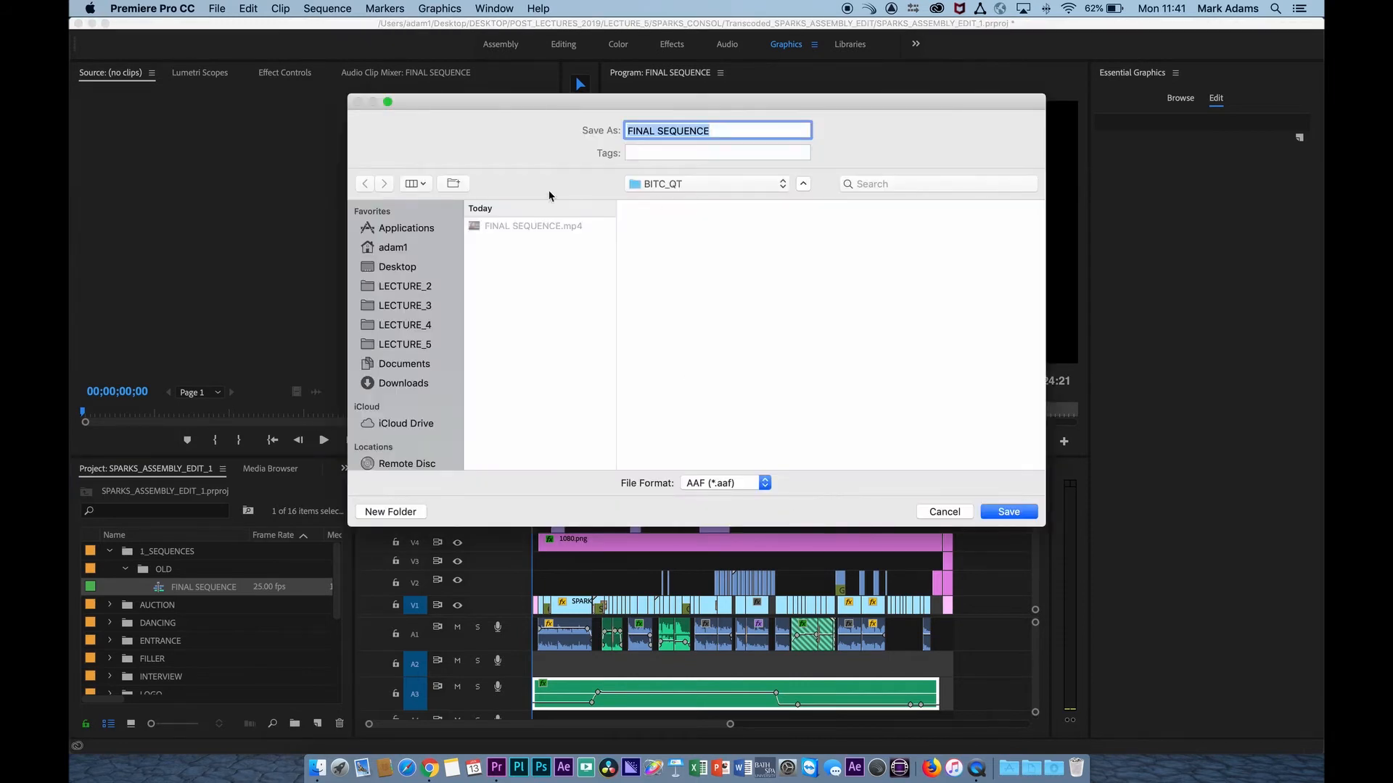
Save the AAF as FINAL SEQUENCE in the AAF_DUBB folder inside SPARKS_CONSOL.
click(683, 186)
click(682, 199)
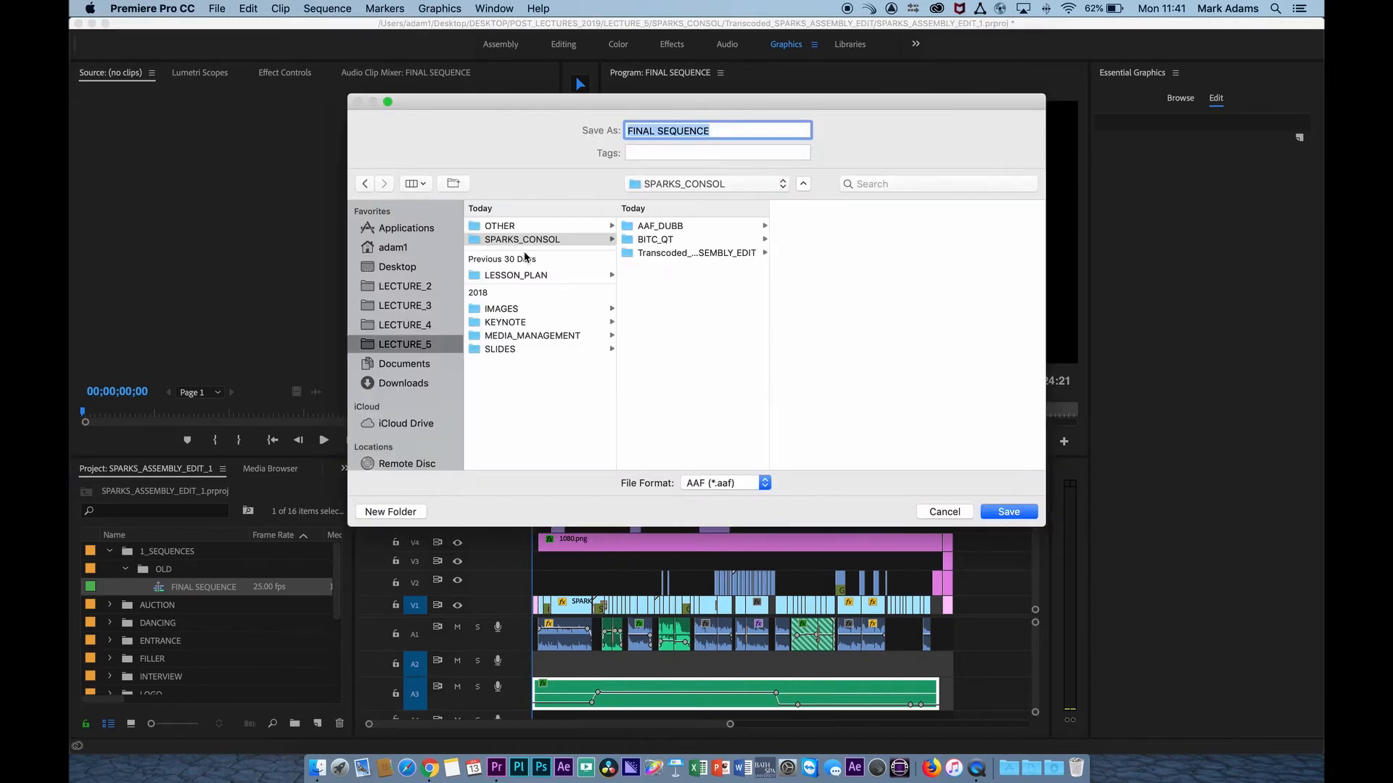
click(640, 227)
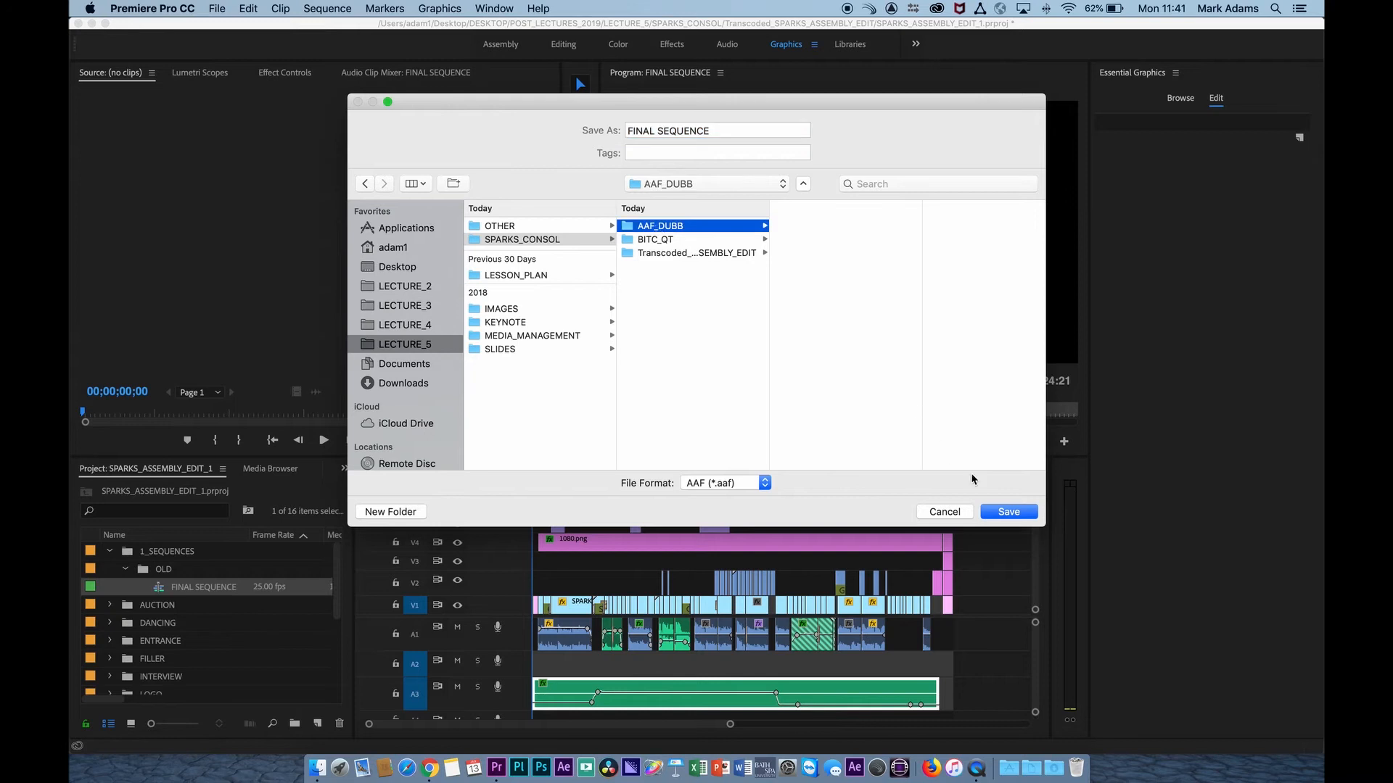
click(1008, 512)
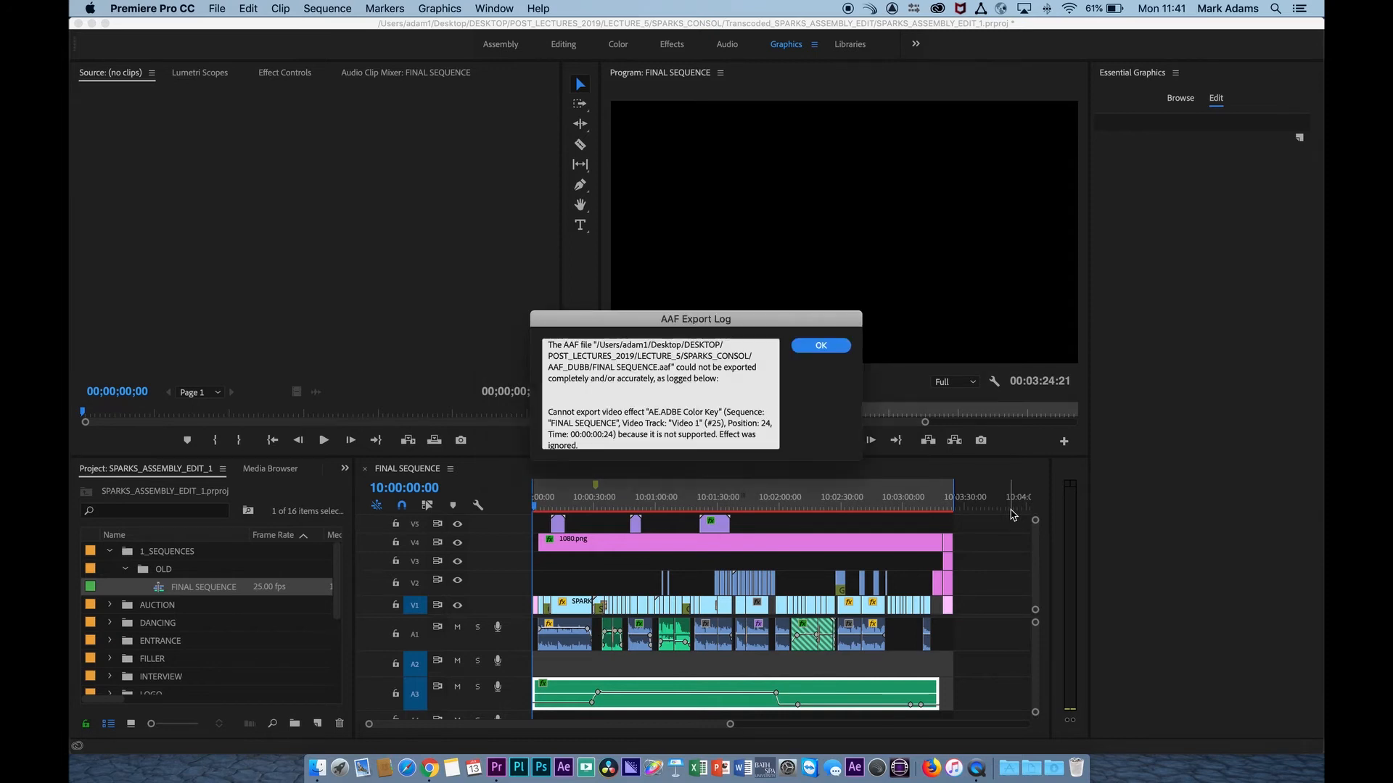
Read through the AAF export log for unsupported effects and dismiss it.
scroll(748, 362, down, 10)
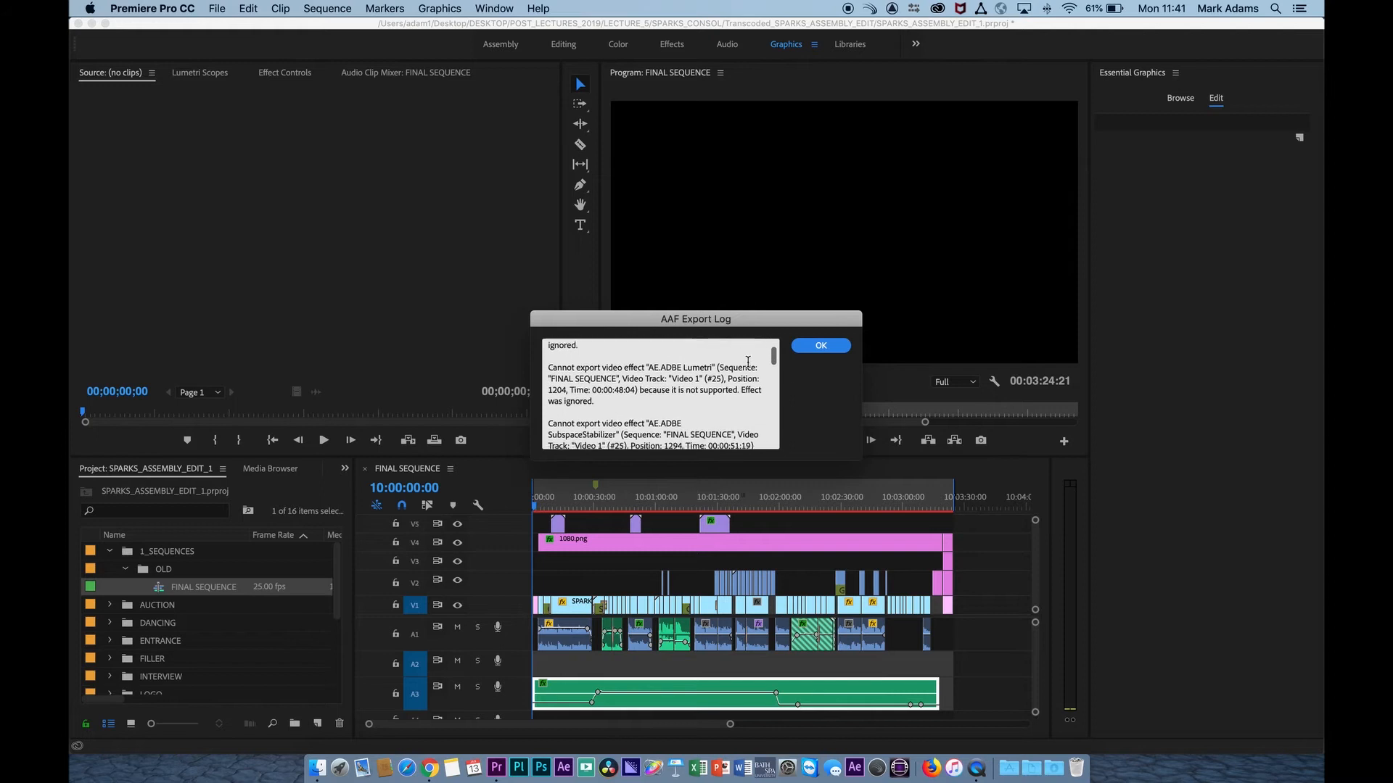
scroll(748, 363, up, 10)
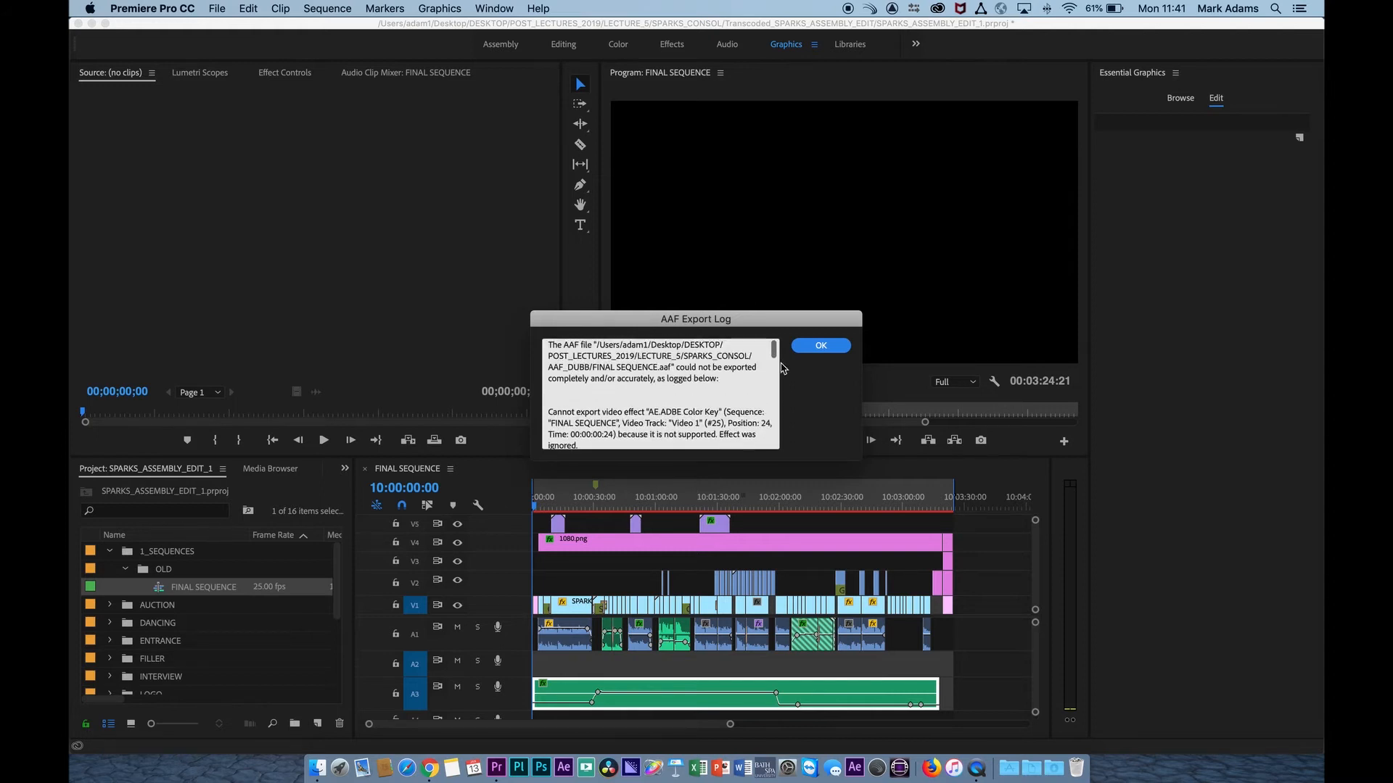
click(820, 346)
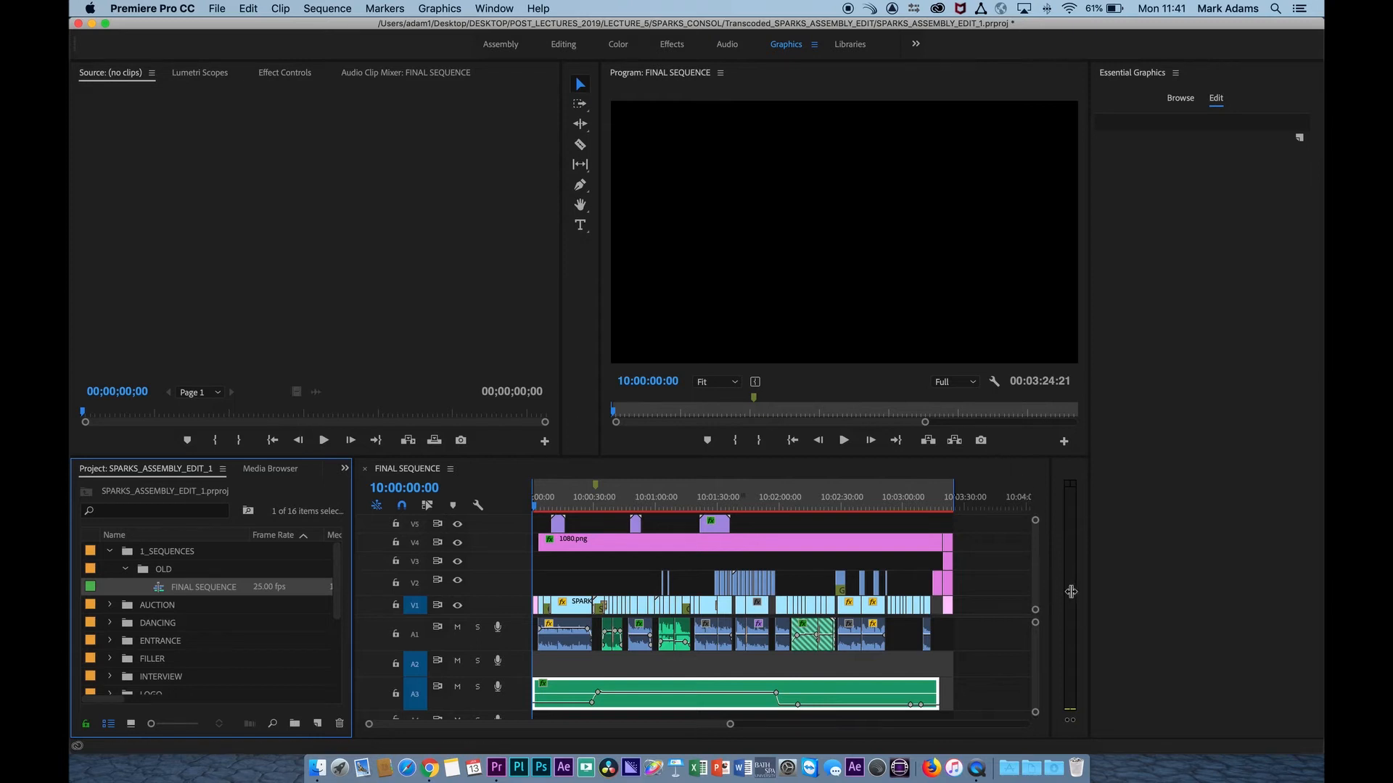
Widen the audio meters and make the timeline taller, and check FINAL SEQUENCE at about 10:00:27:04 and at the end card.
drag(1089, 599, 1280, 594)
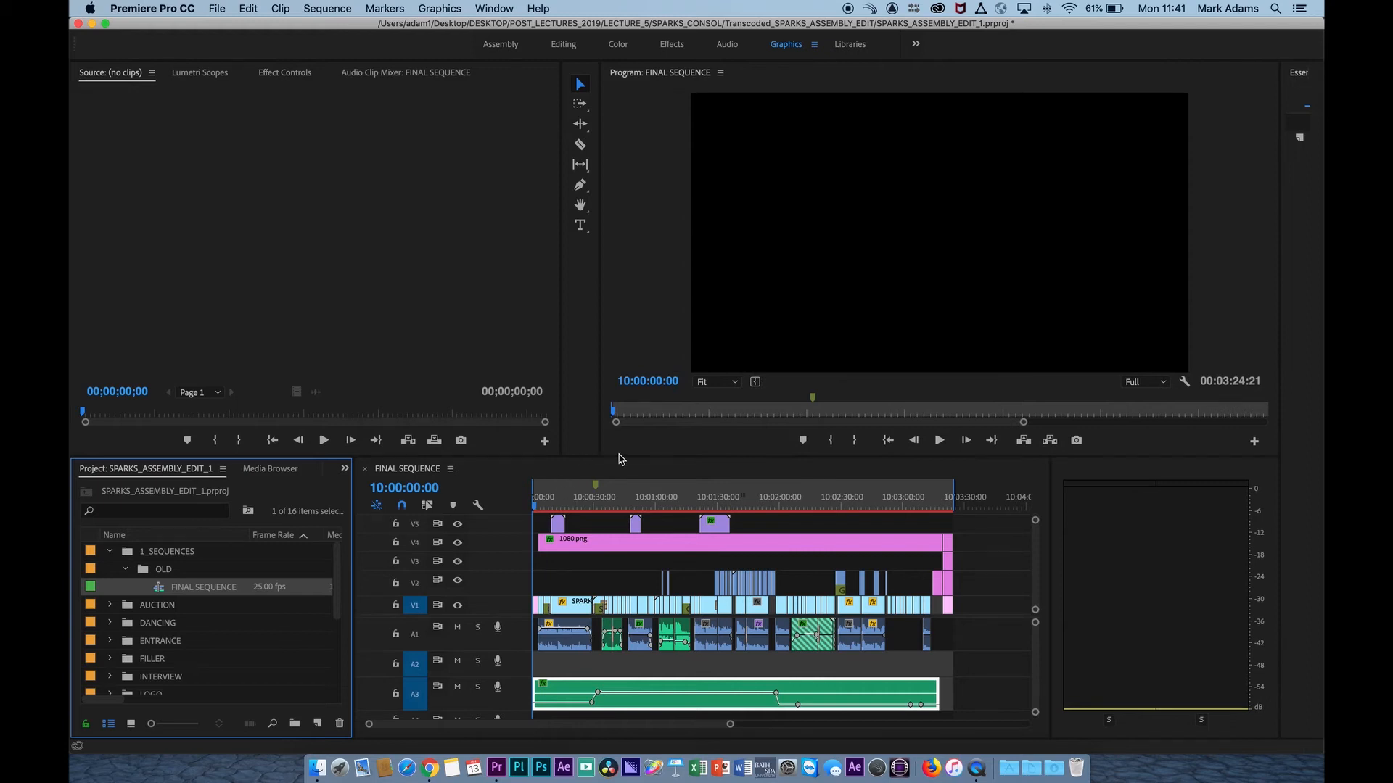
drag(624, 459, 632, 393)
click(587, 436)
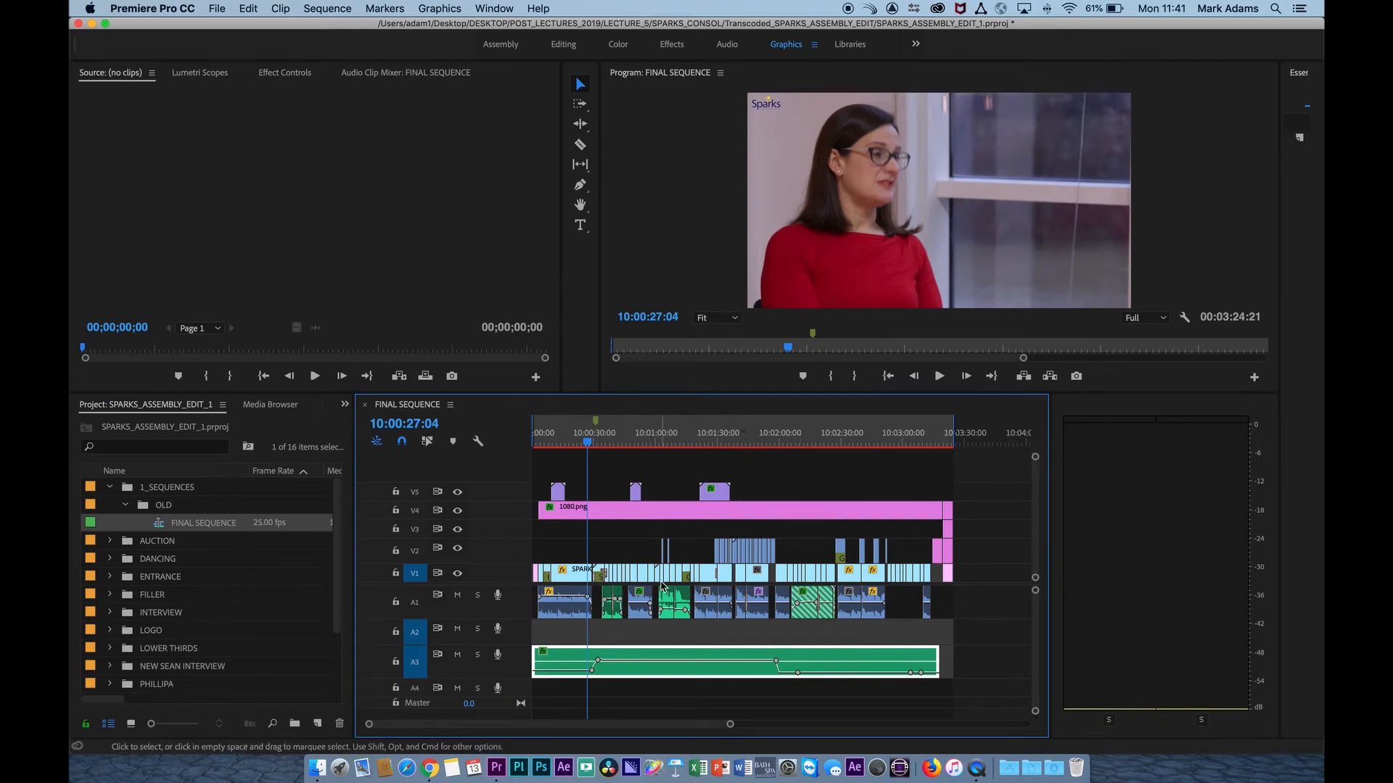
click(741, 508)
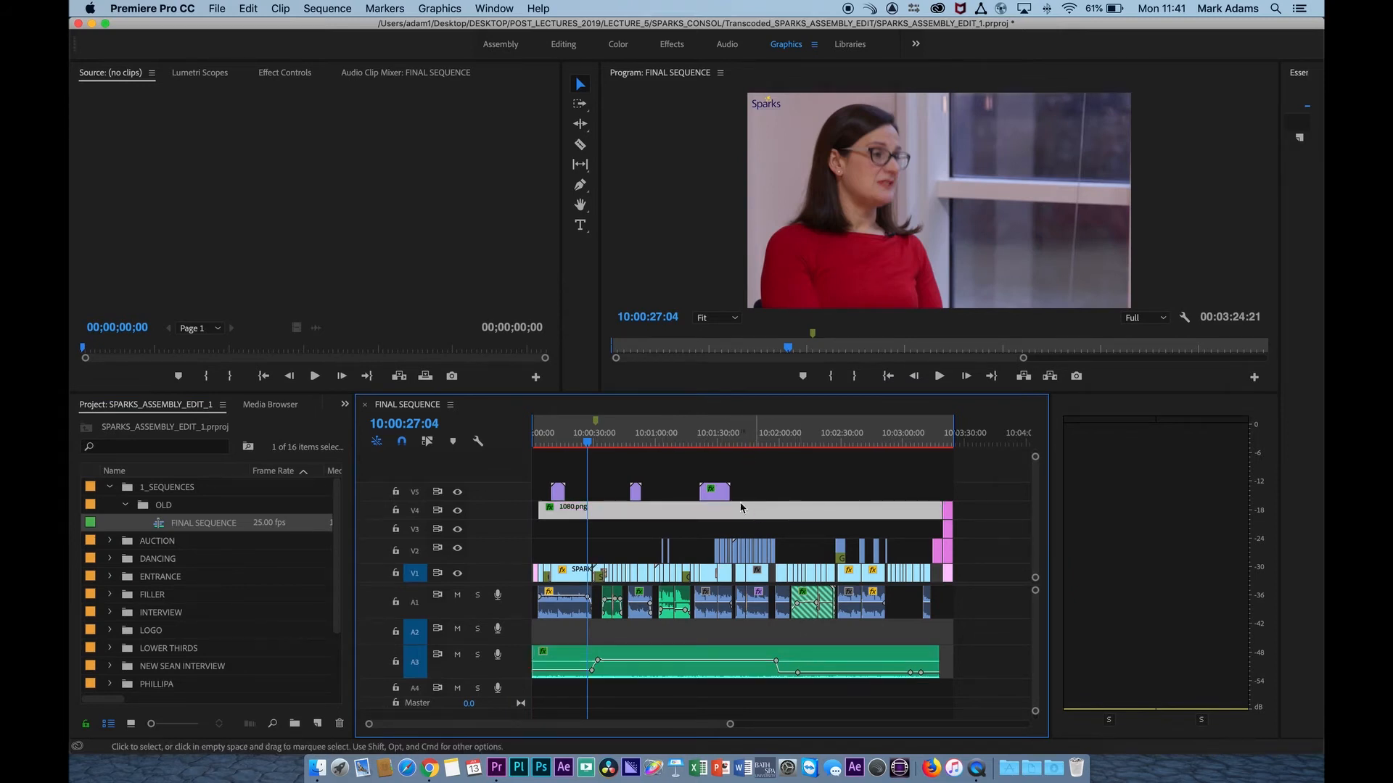
click(949, 440)
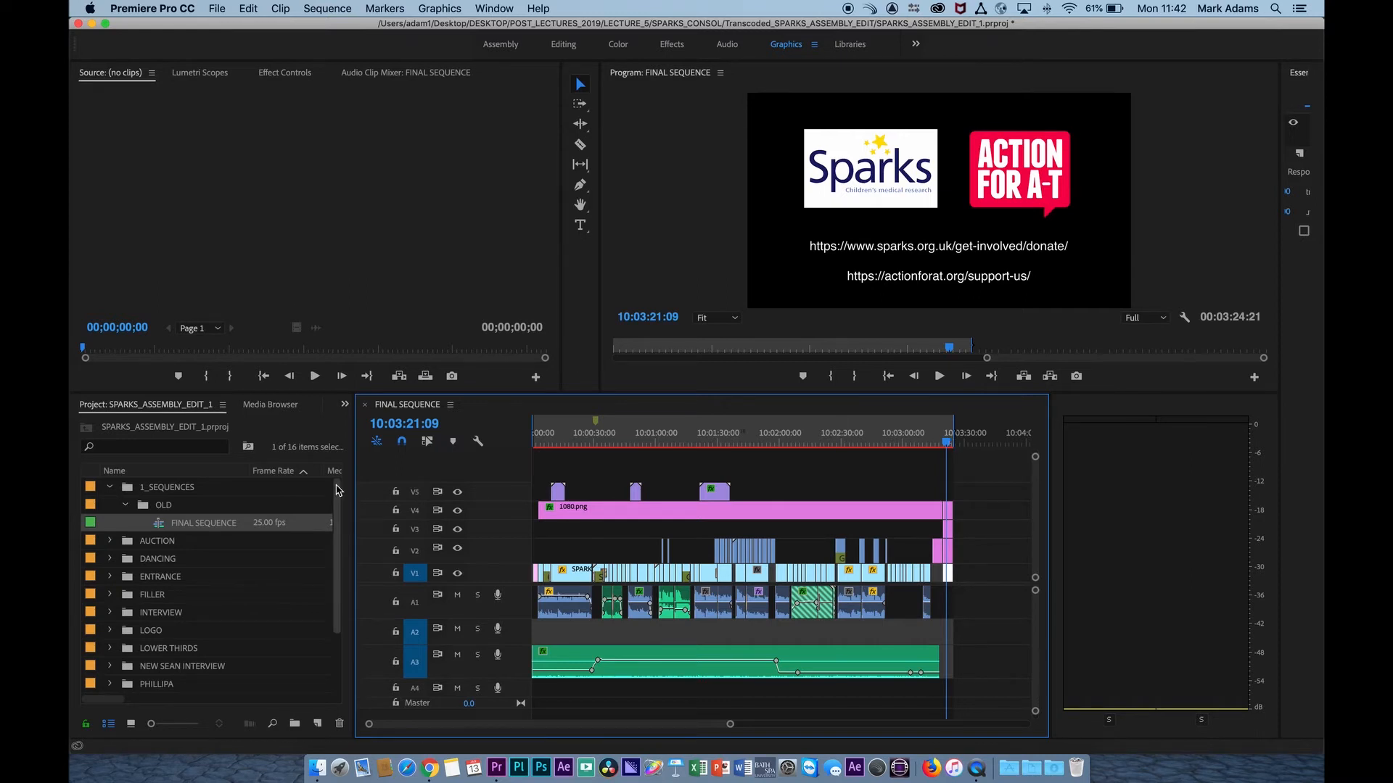
Duplicate FINAL SEQUENCE as FINAL SEQUENCE_PREP_FOR_GRADE and open the copy in the timeline.
click(163, 523)
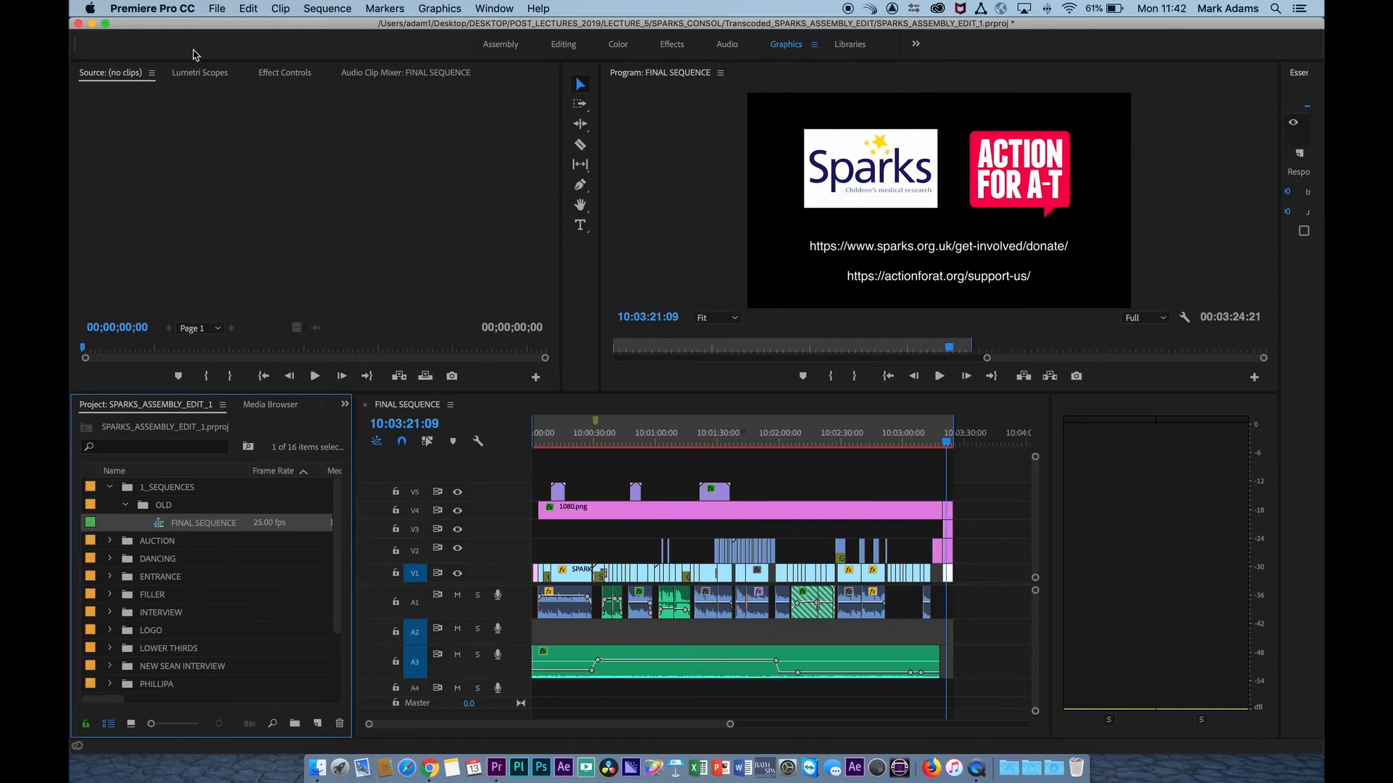
click(217, 8)
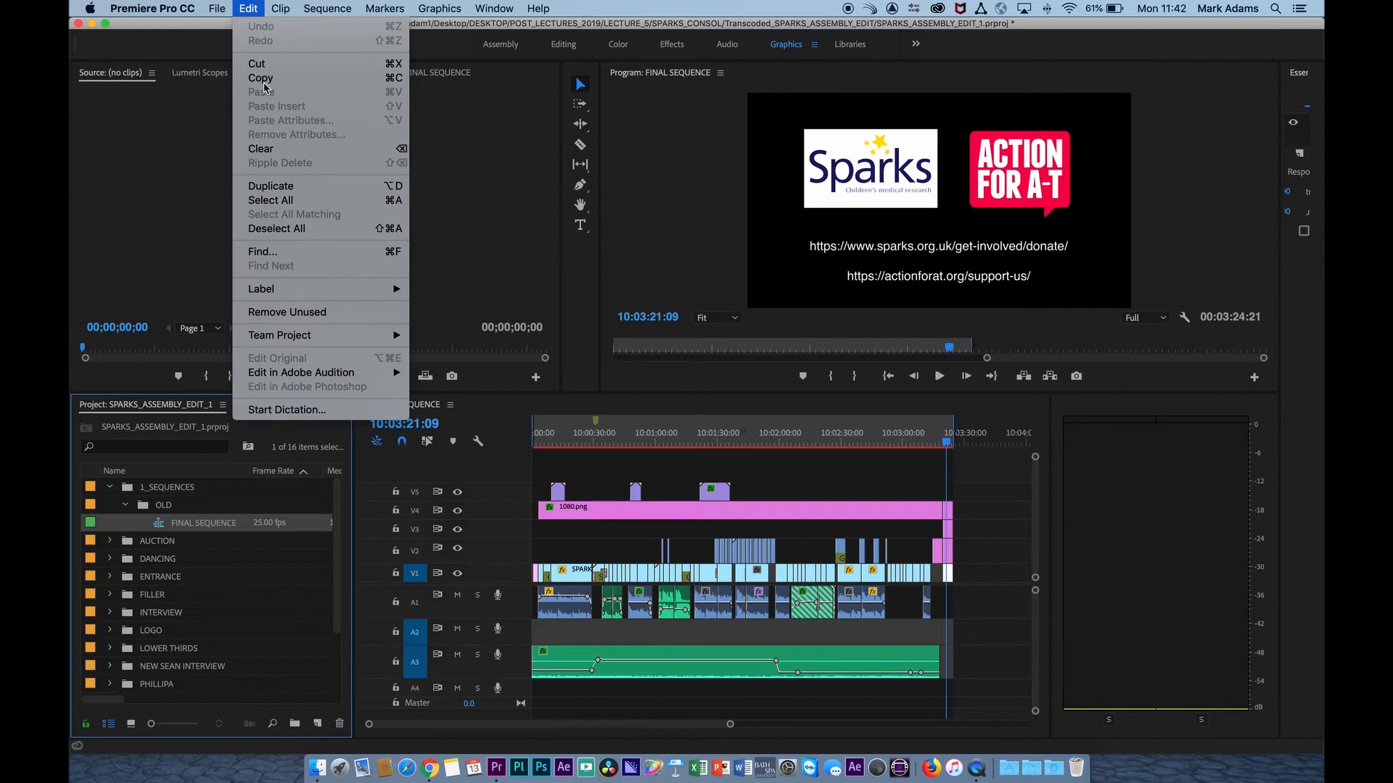
click(272, 185)
click(218, 540)
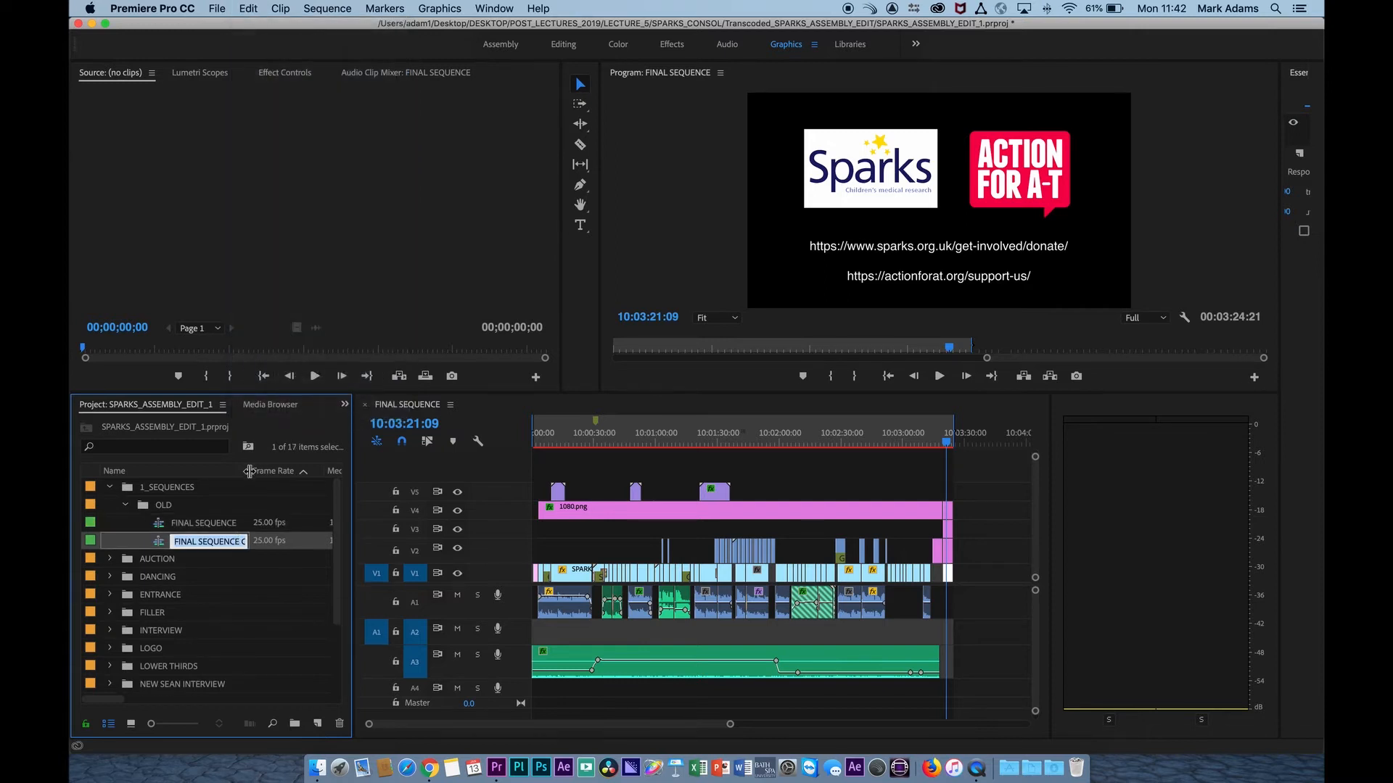
click(272, 541)
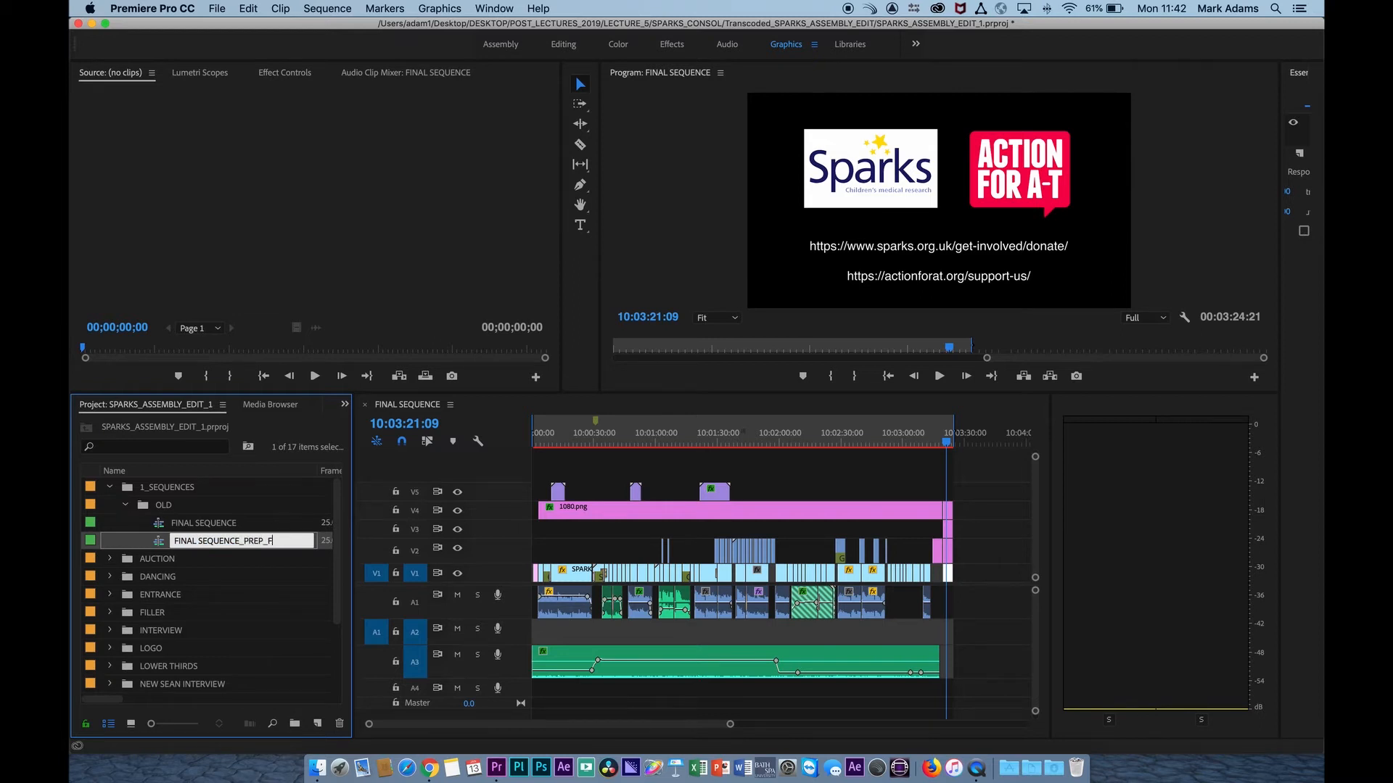
text(_PREP_FOR_GRADE)
key(Return)
double_click(161, 549)
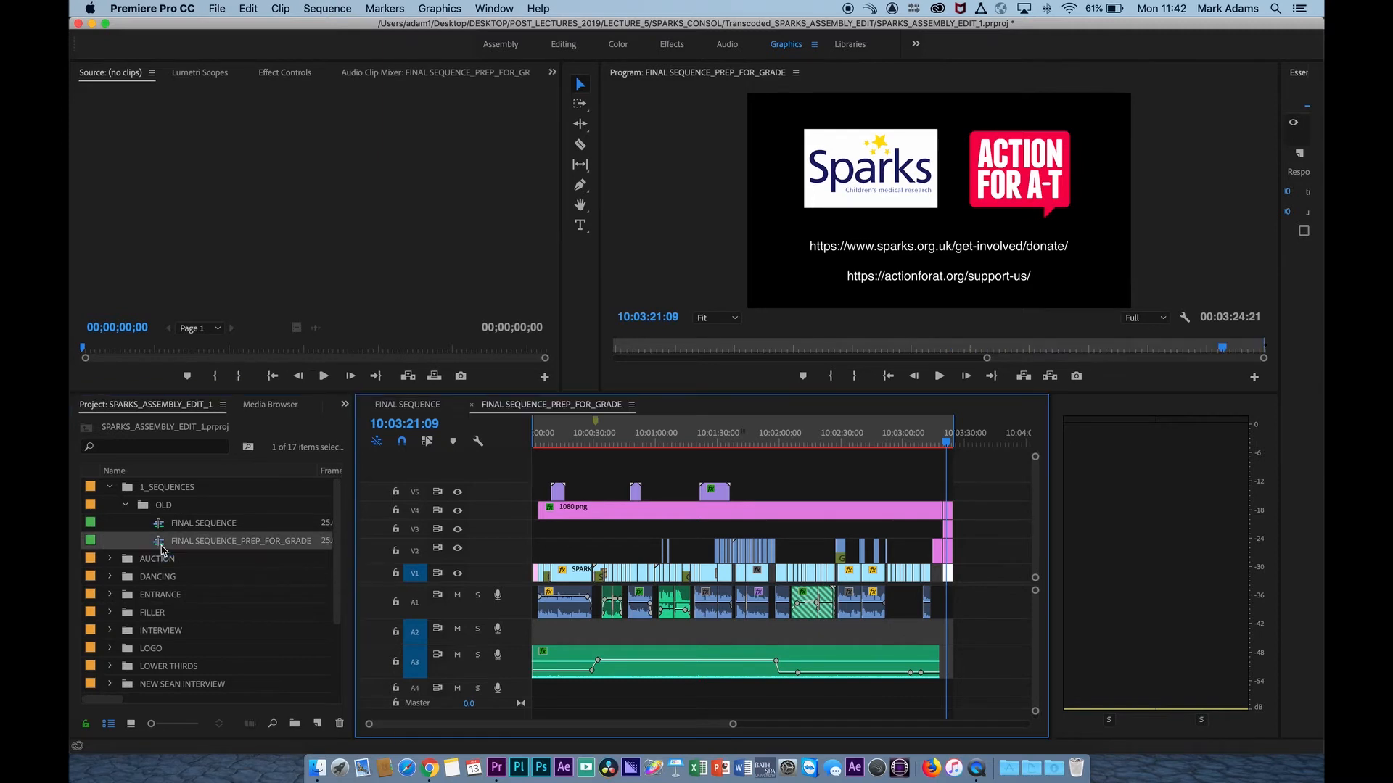
Change the label colour of the original FINAL SEQUENCE to Rose.
click(162, 530)
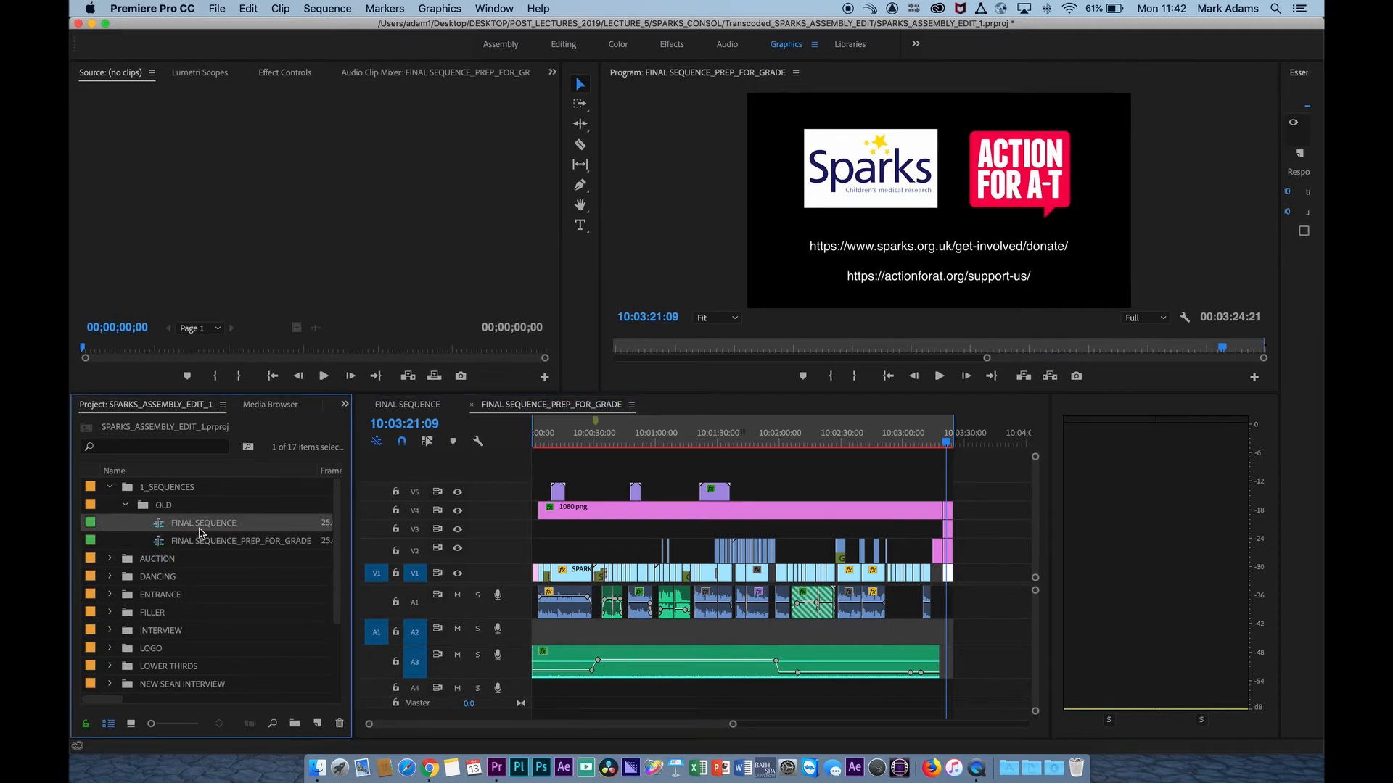
right_click(92, 526)
mouse_move(159, 569)
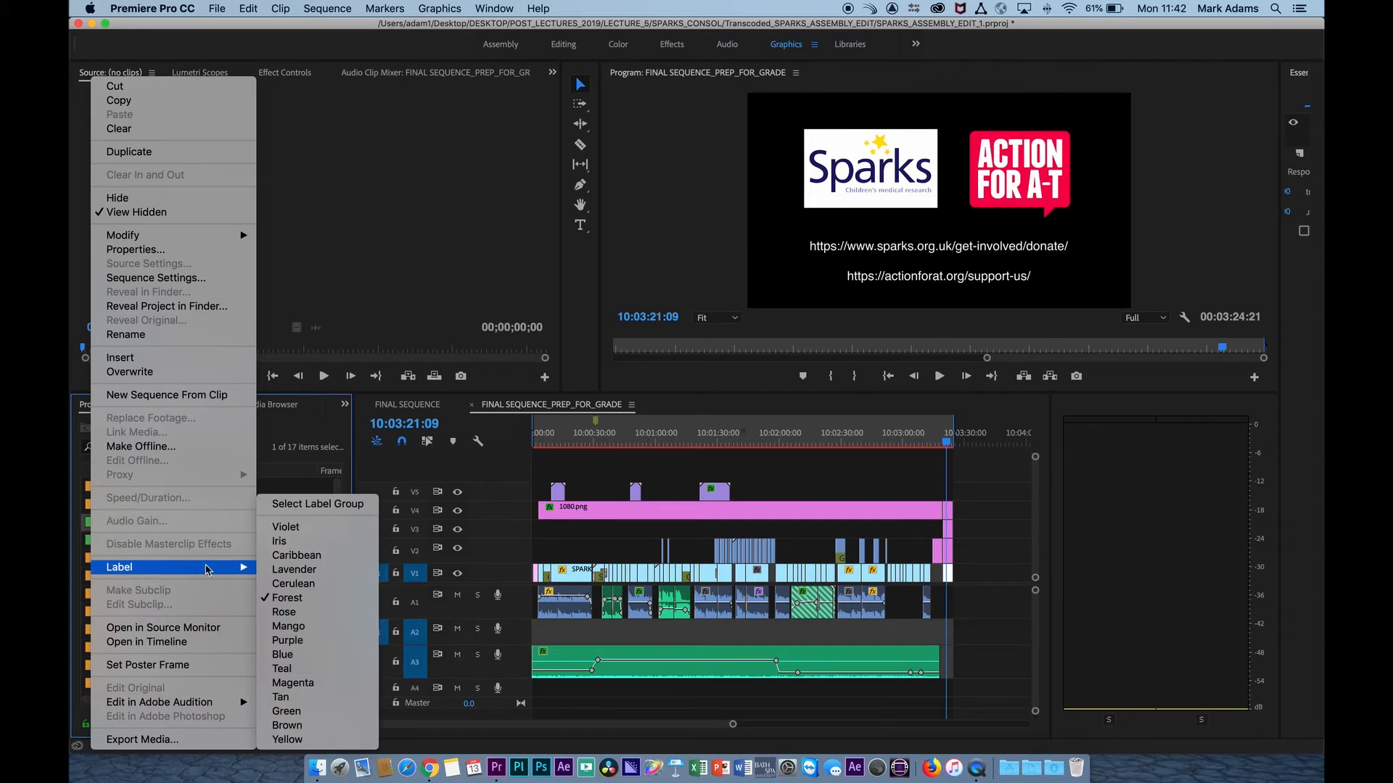
click(319, 612)
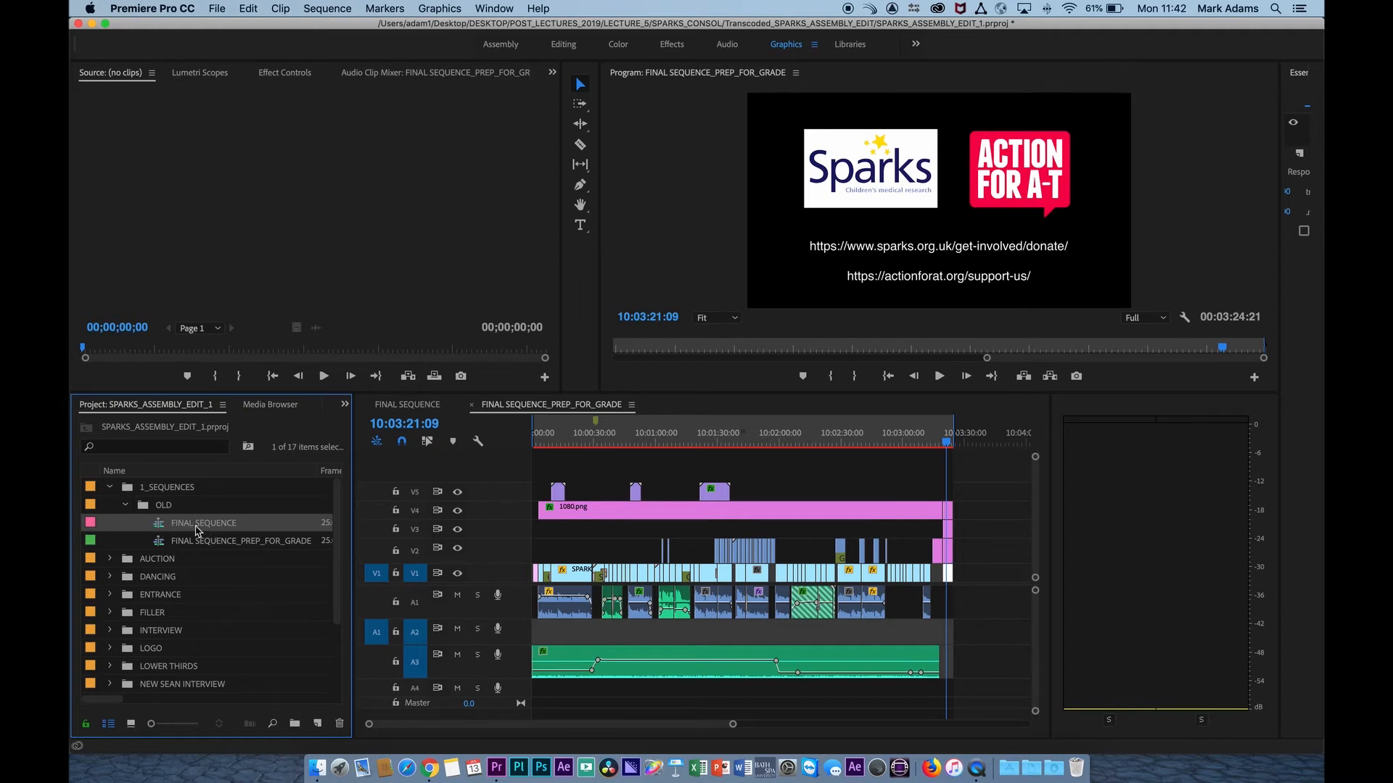
In FINAL SEQUENCE_PREP_FOR_GRADE, move the titles, the 1080.png logo and the end-card graphics up three video tracks.
double_click(159, 545)
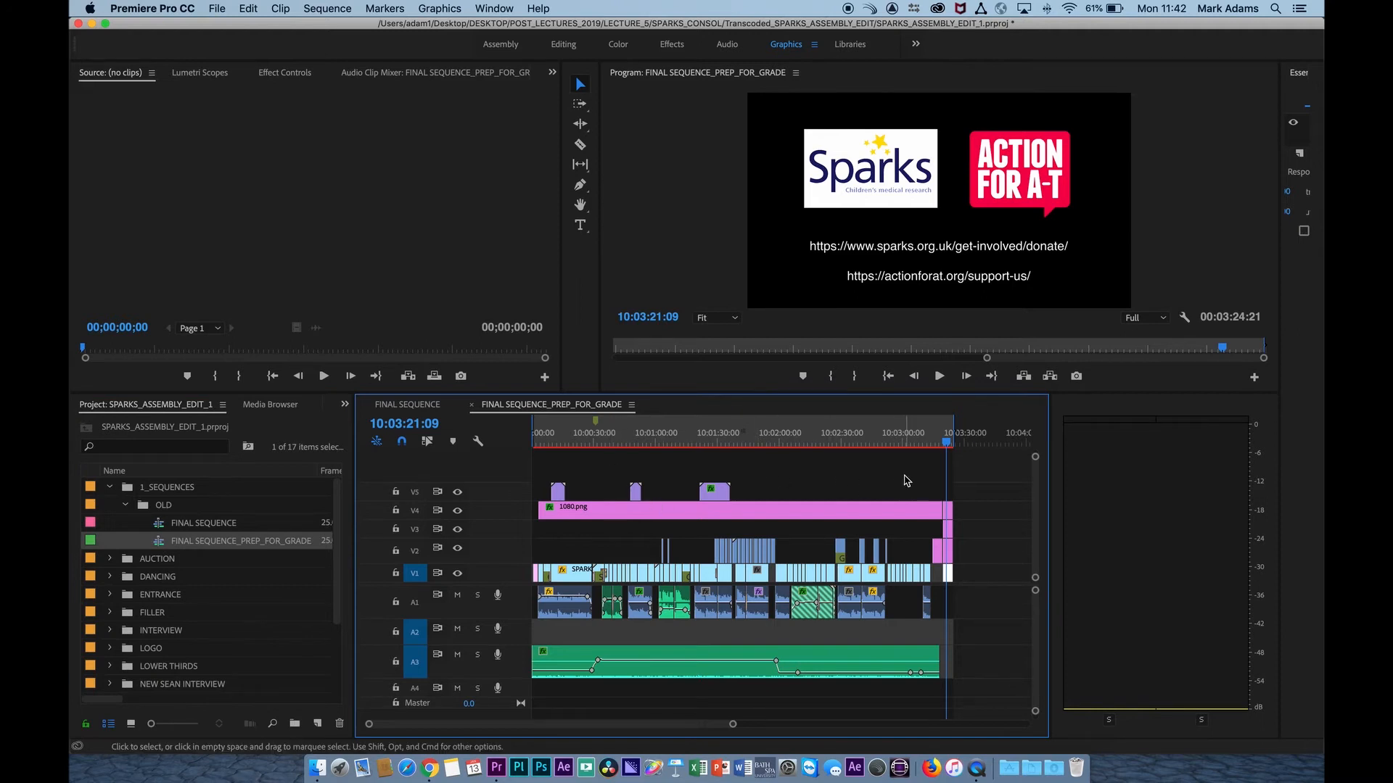
click(854, 581)
drag(541, 468, 956, 517)
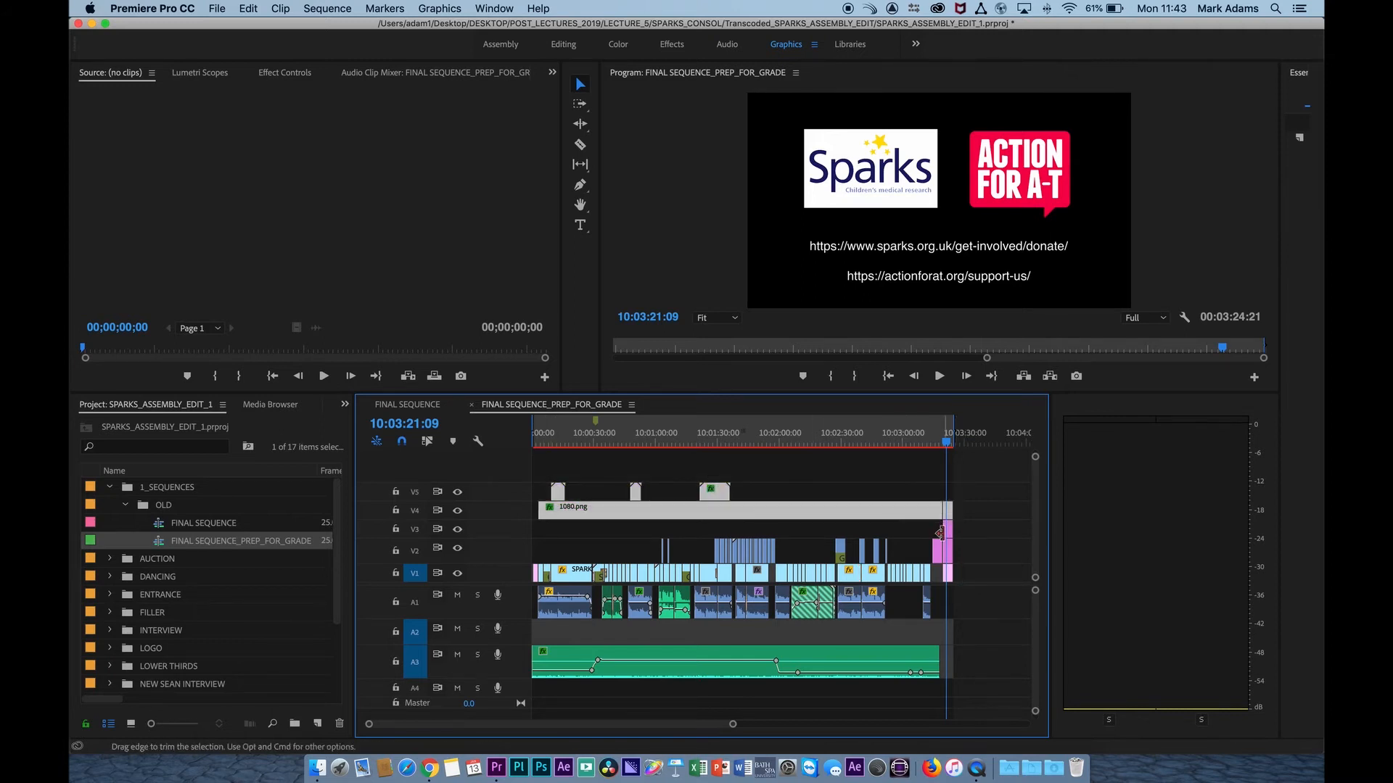
shift+click(952, 553)
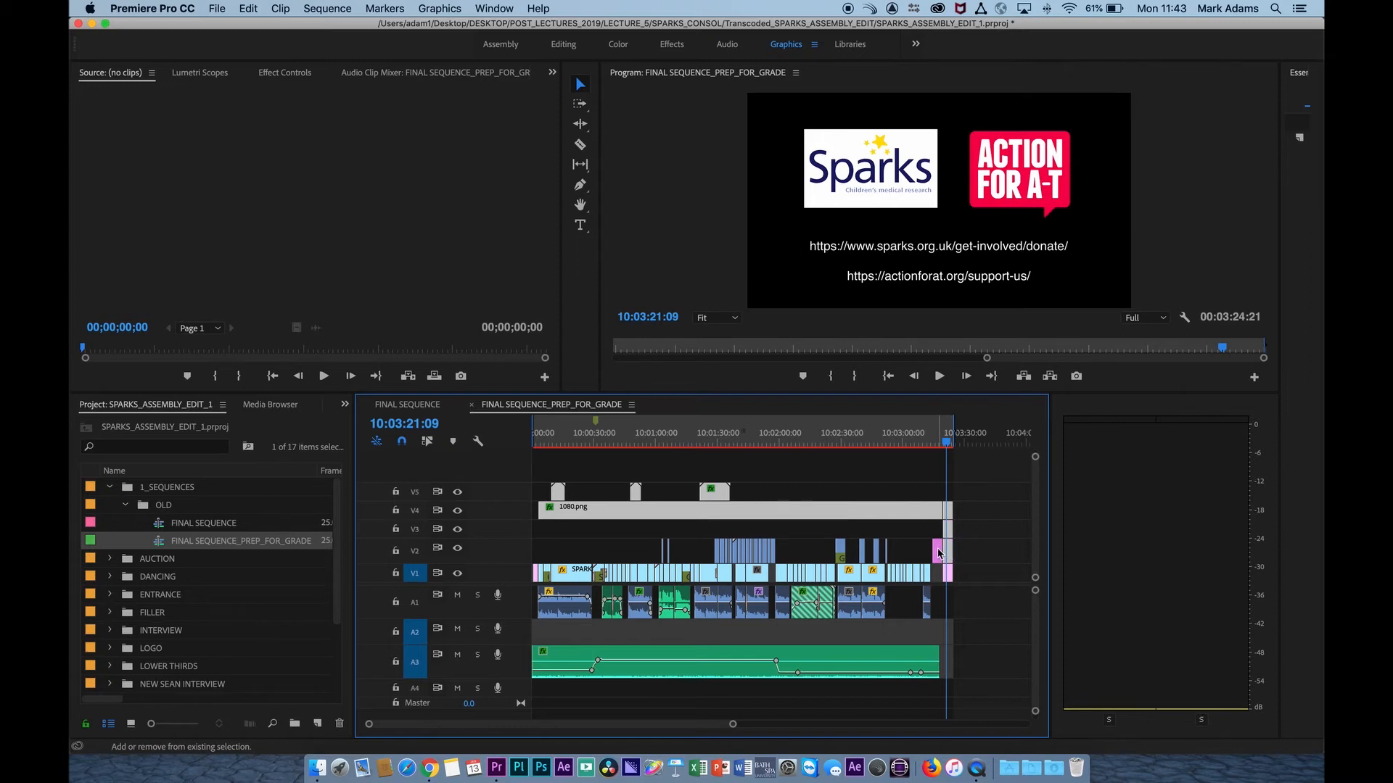
shift+click(949, 574)
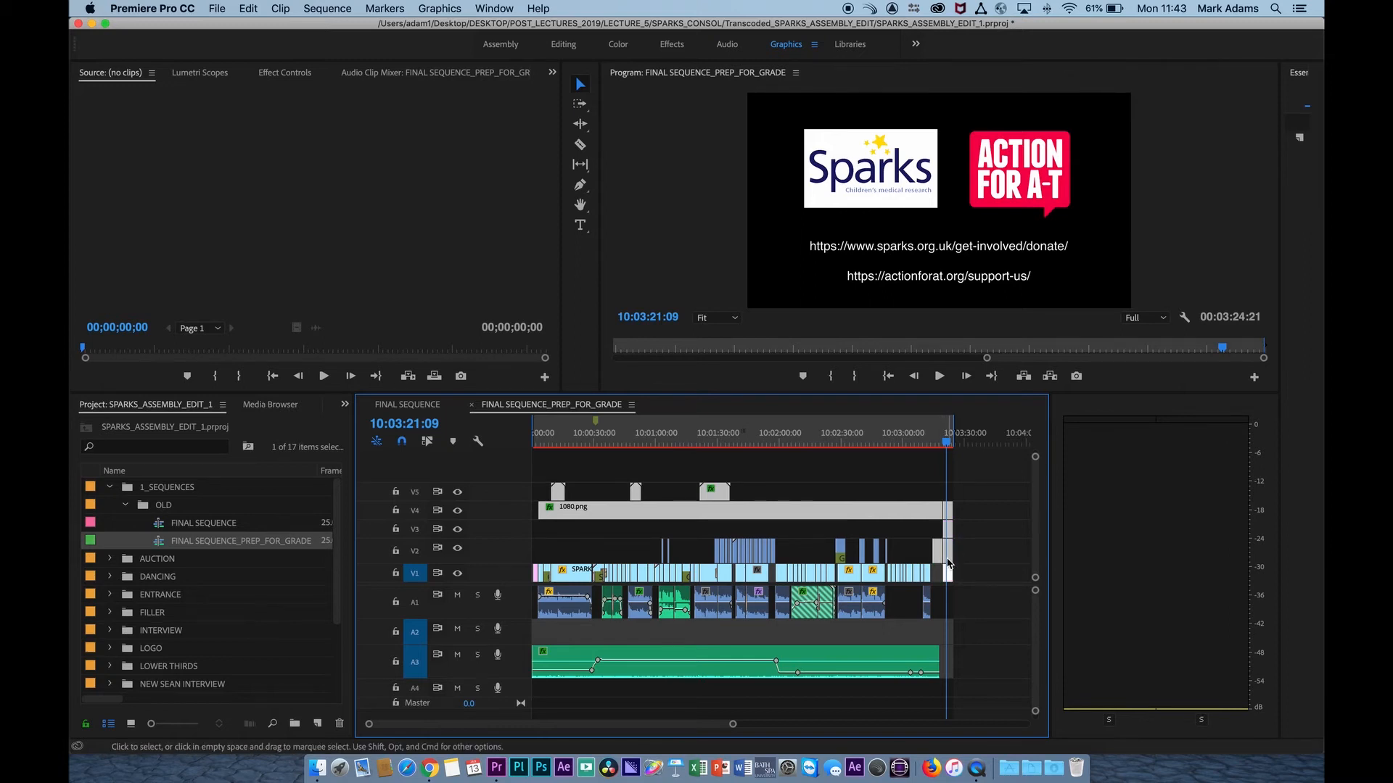
drag(943, 559, 944, 506)
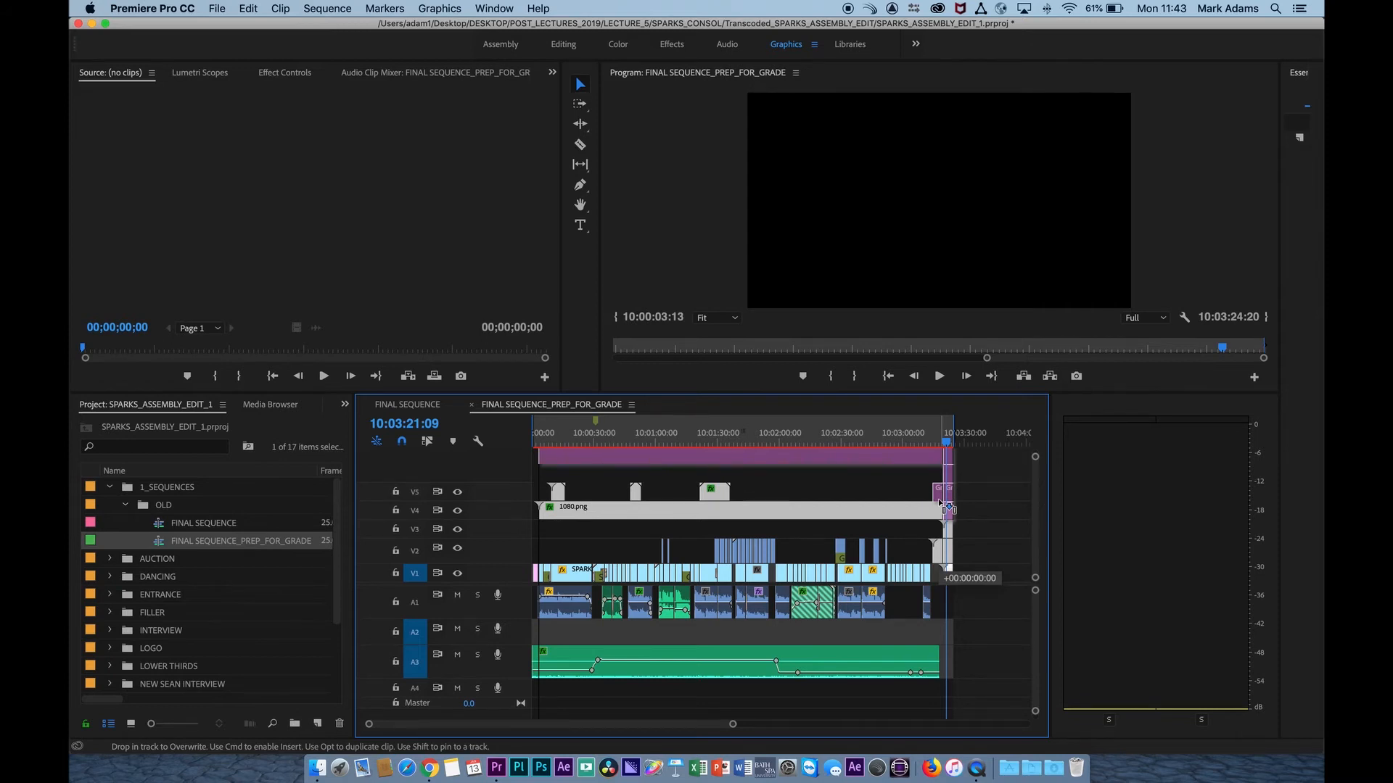
drag(940, 502, 940, 503)
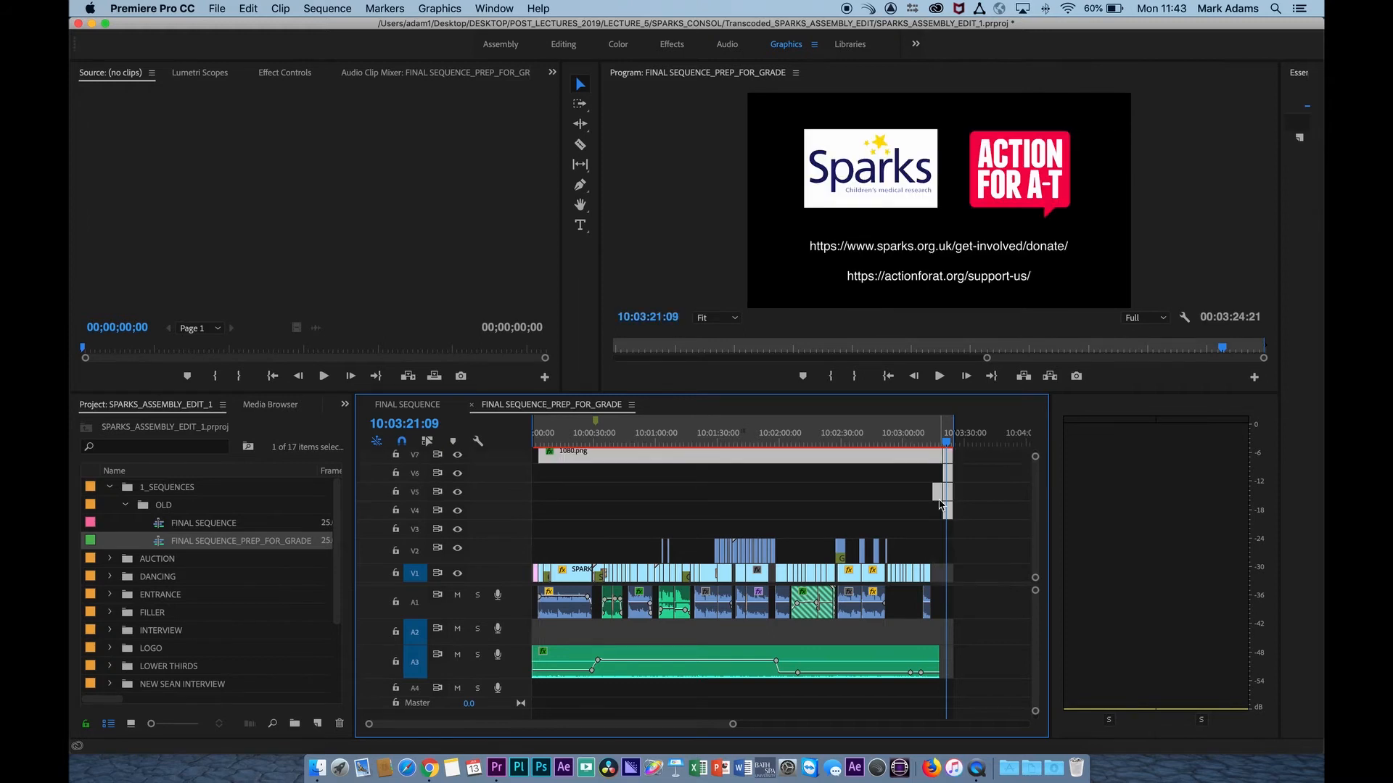
Scrub through the grade sequence and examine the overlapping V1 and V2 clips around 10:01:30.
drag(667, 438, 910, 455)
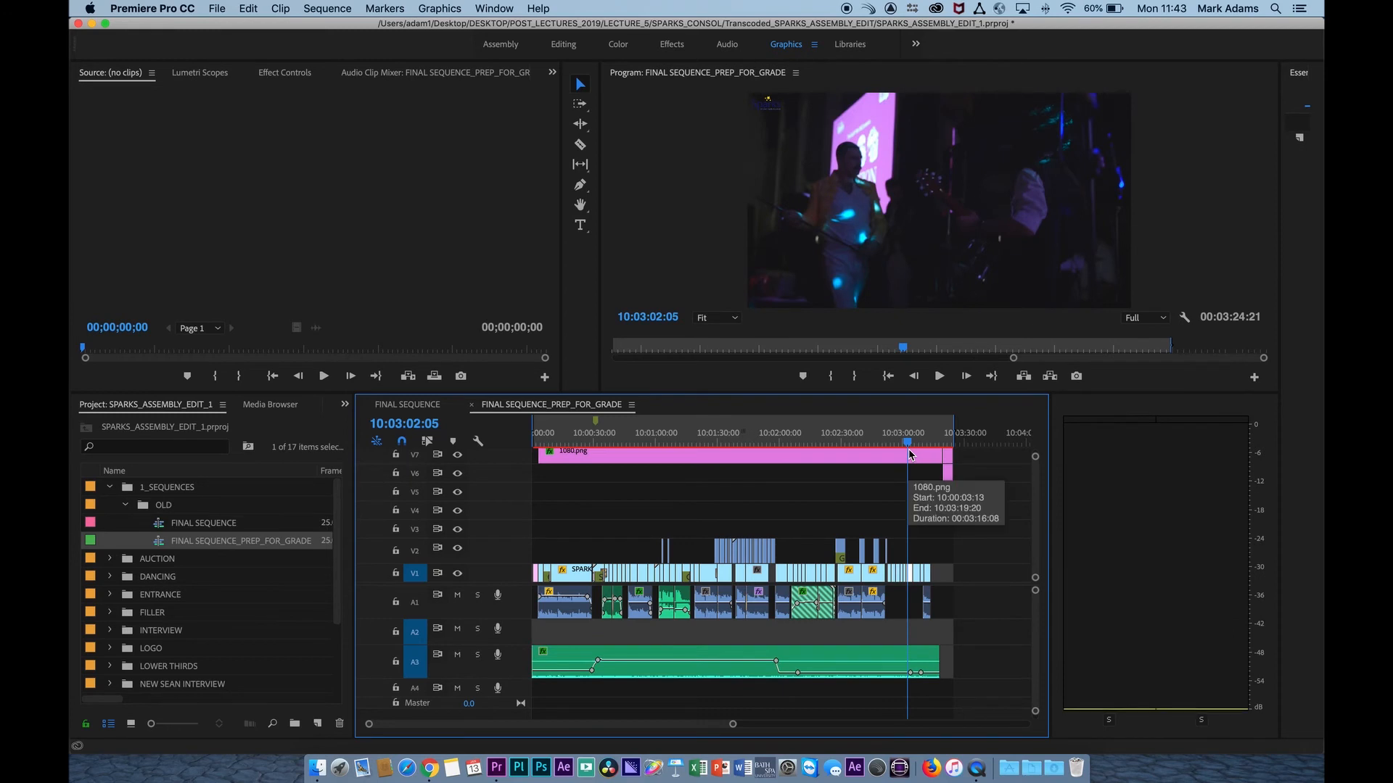
drag(911, 454, 715, 468)
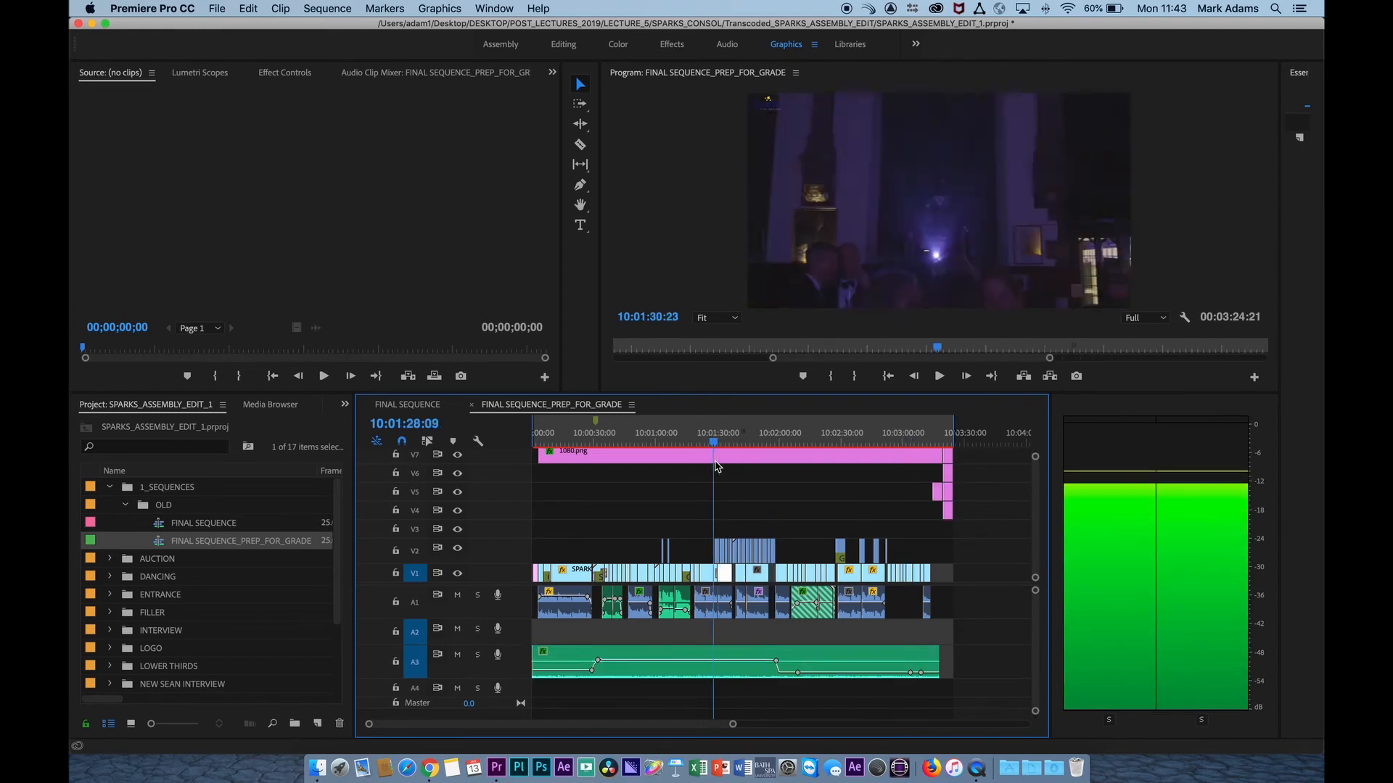
key(=)
key(=)
key(=)
key(=)
key(=)
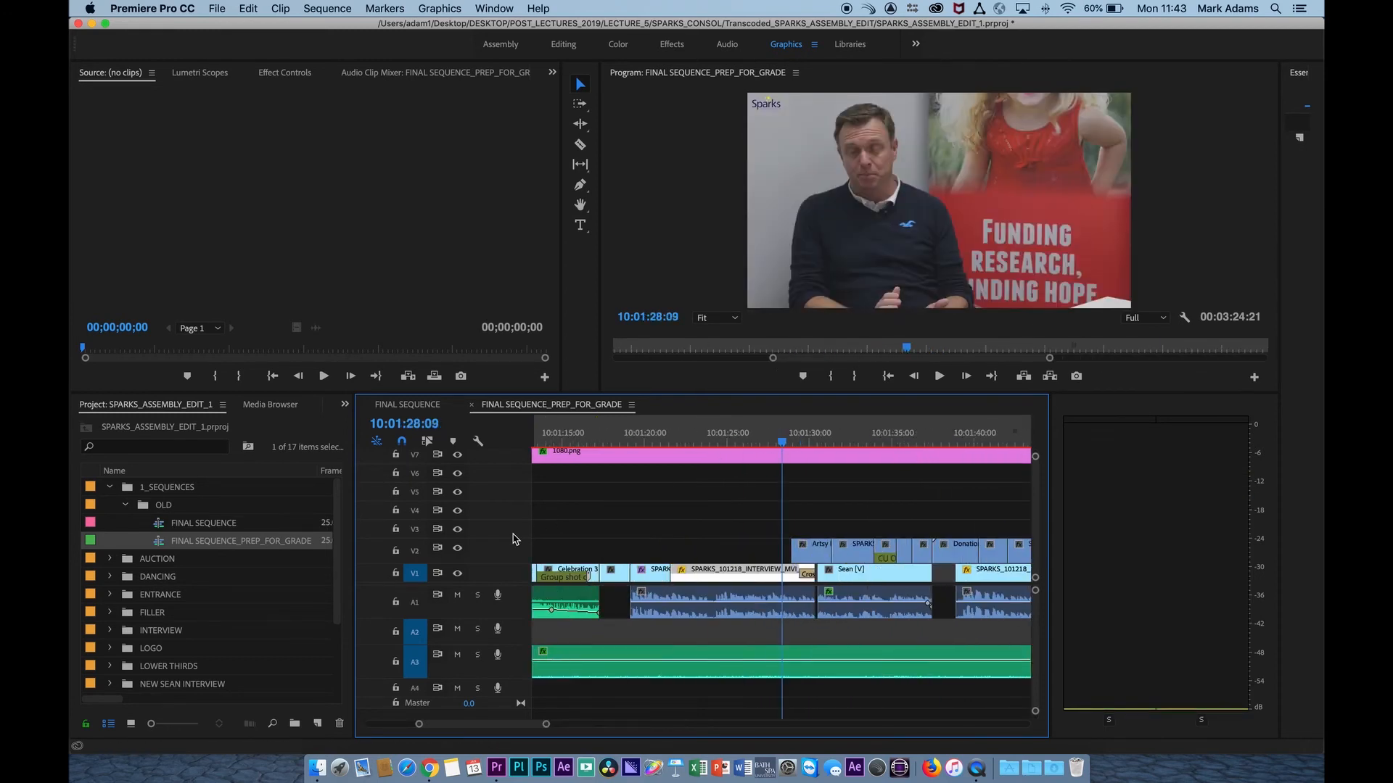
drag(780, 462, 898, 467)
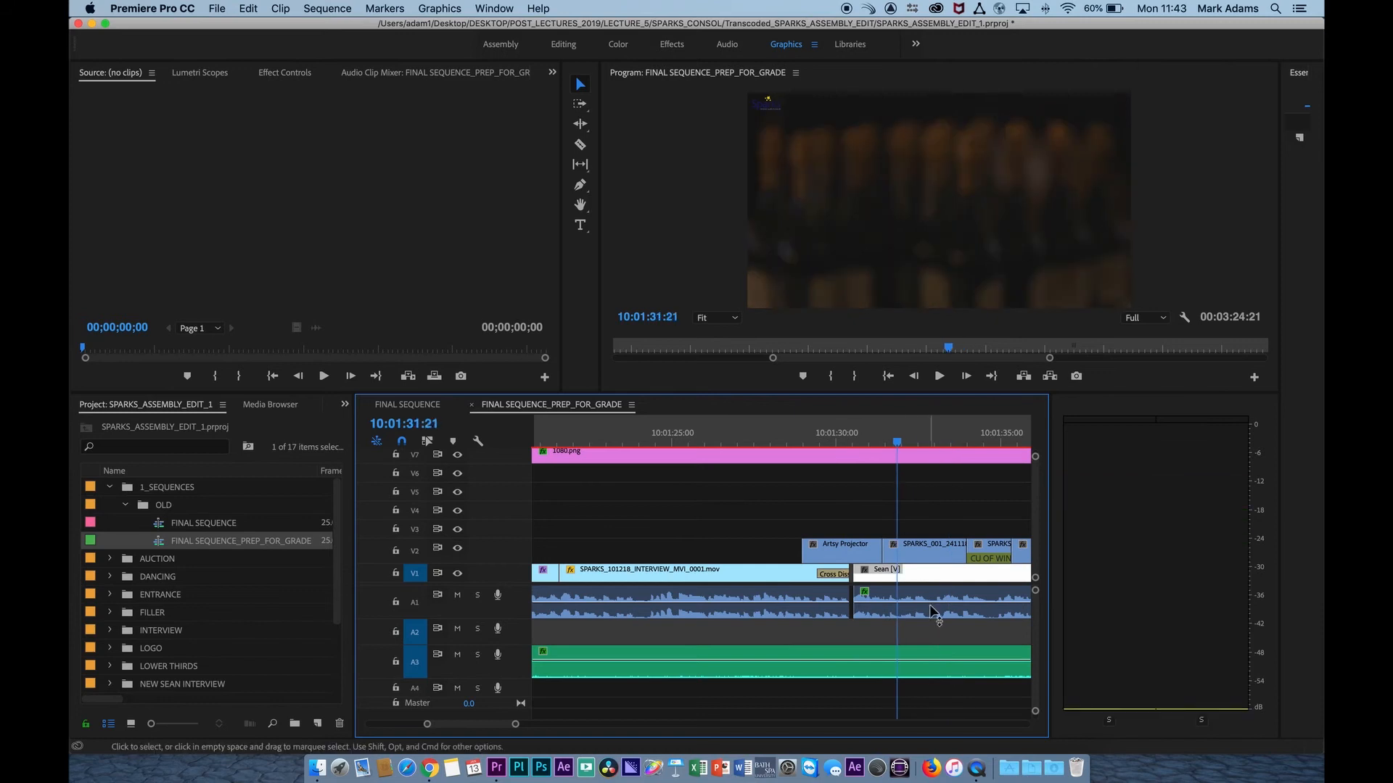
Move the two V2 cutaway clips around 10:01:03 and 10:01:06 straight down onto V1, overwriting the footage beneath at the same timecode.
key(backslash)
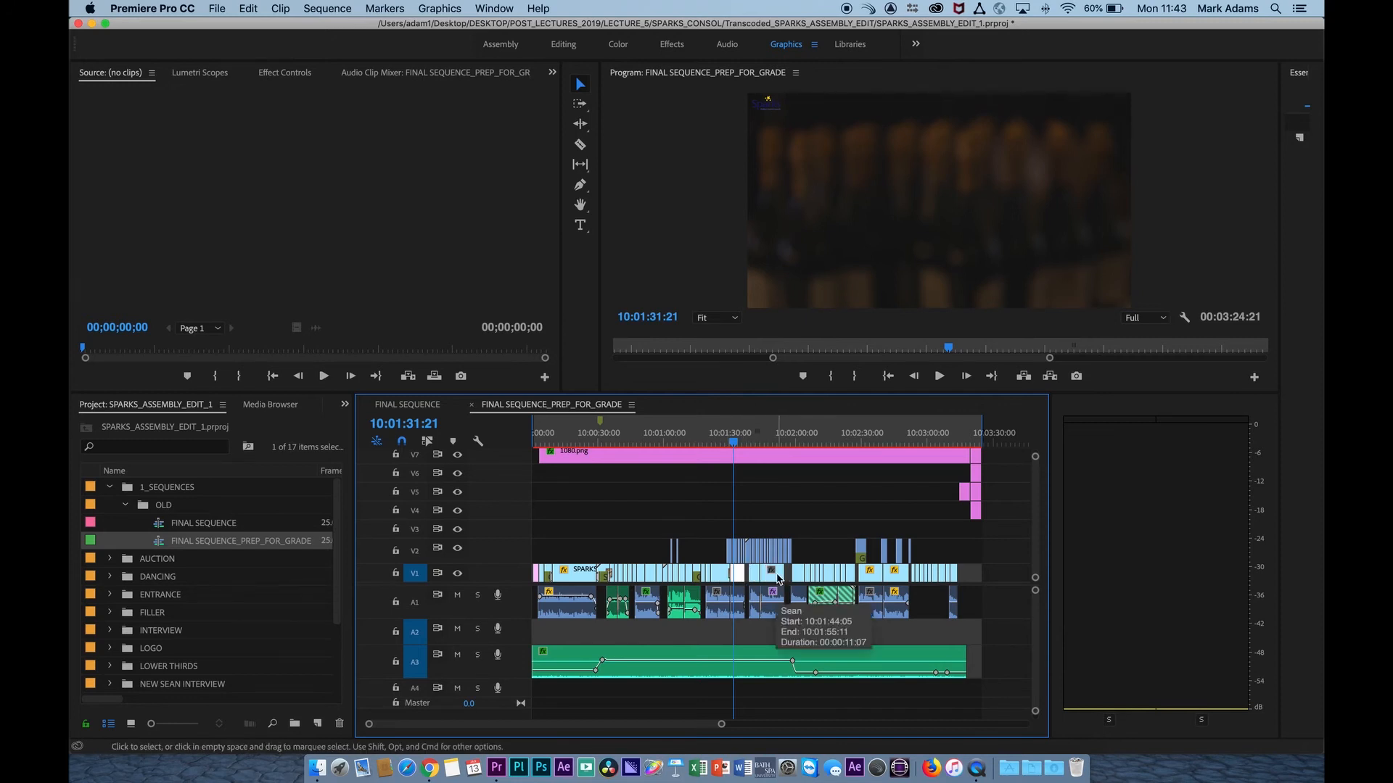
click(675, 440)
key(=)
key(=)
key(=)
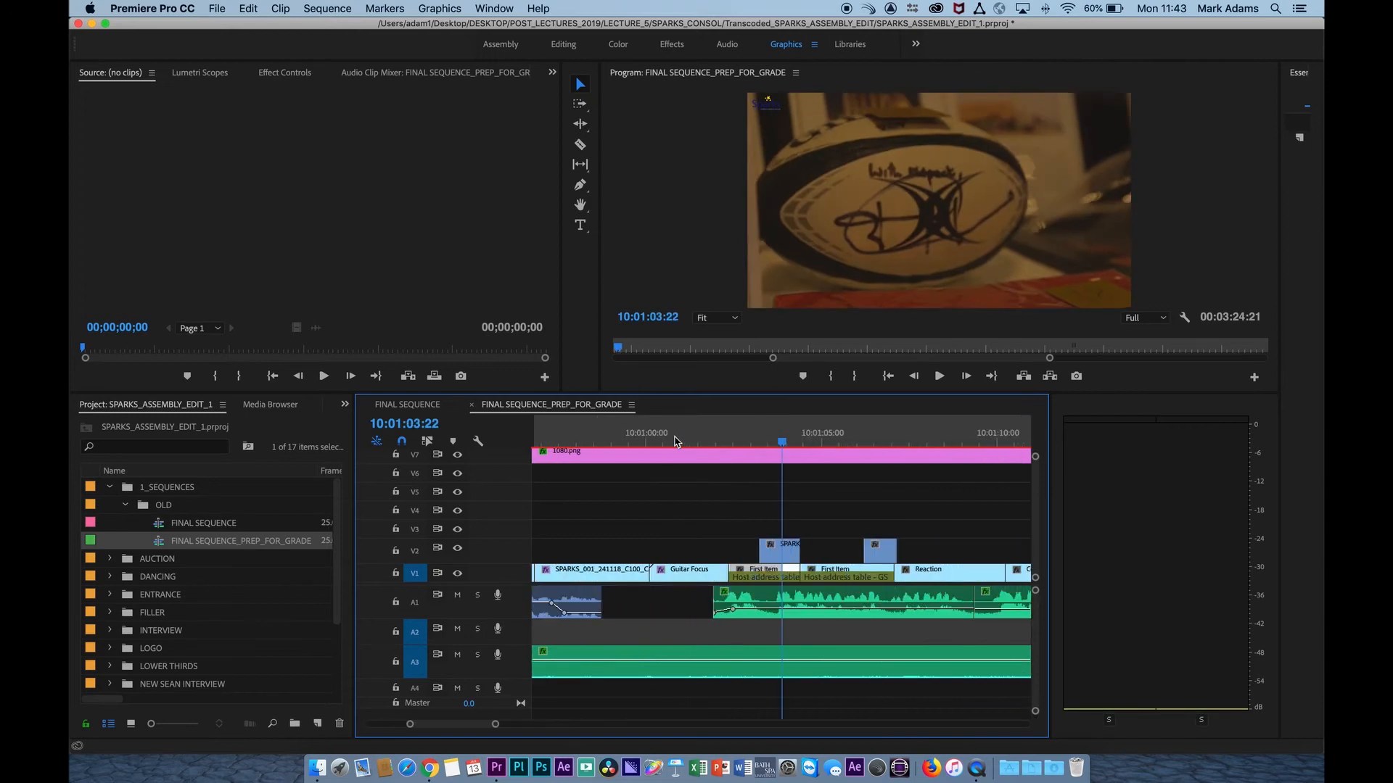
key(=)
scroll(752, 479, right, 1)
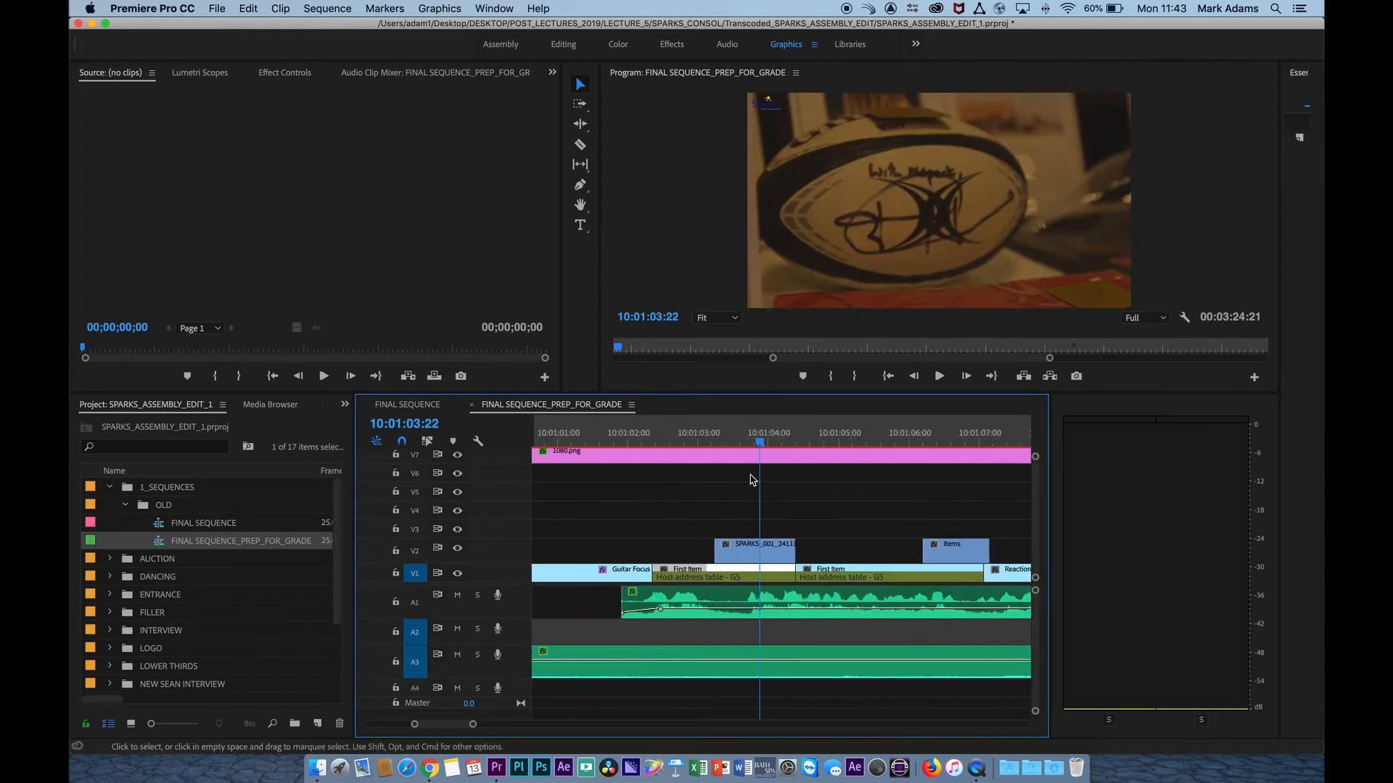
scroll(751, 479, right, 1)
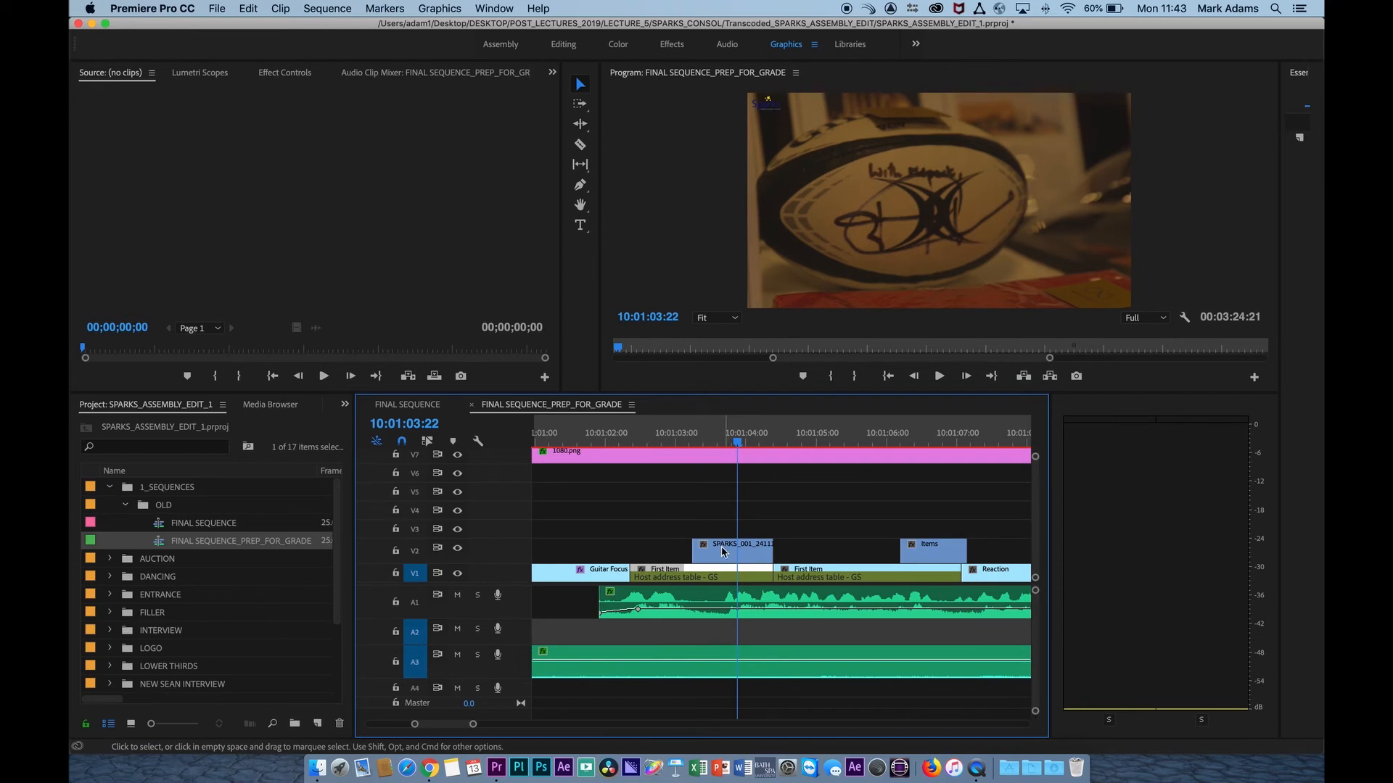
mouse_move(751, 556)
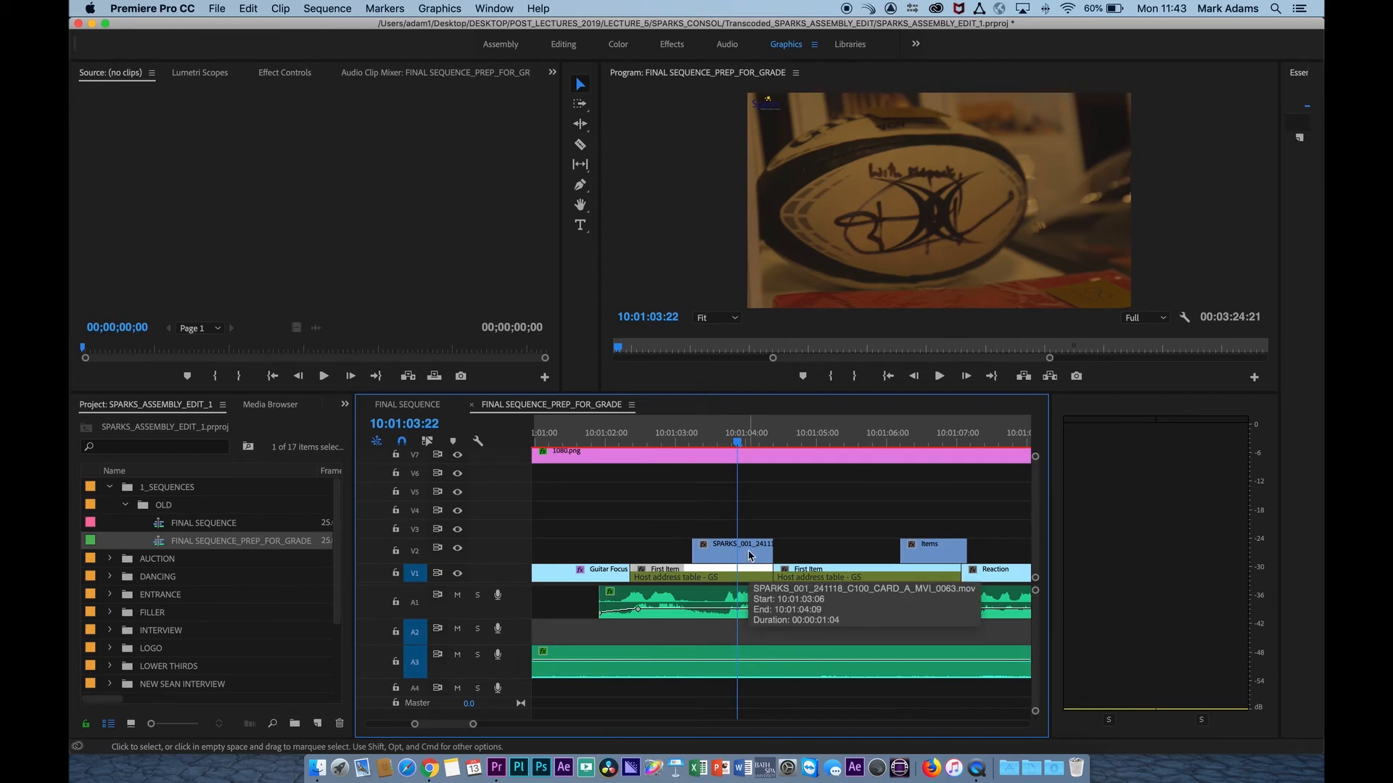
shift+click(748, 555)
click(677, 518)
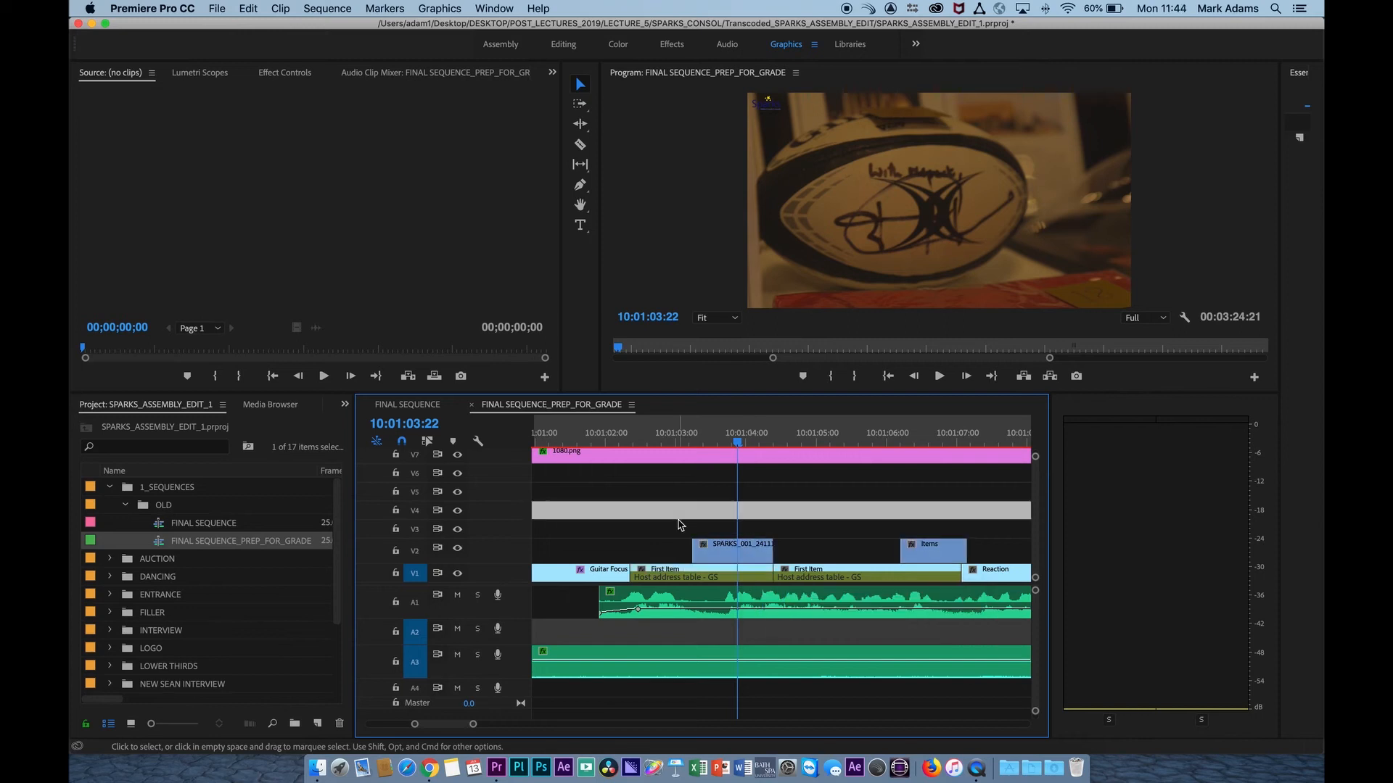
click(663, 533)
drag(671, 517, 936, 576)
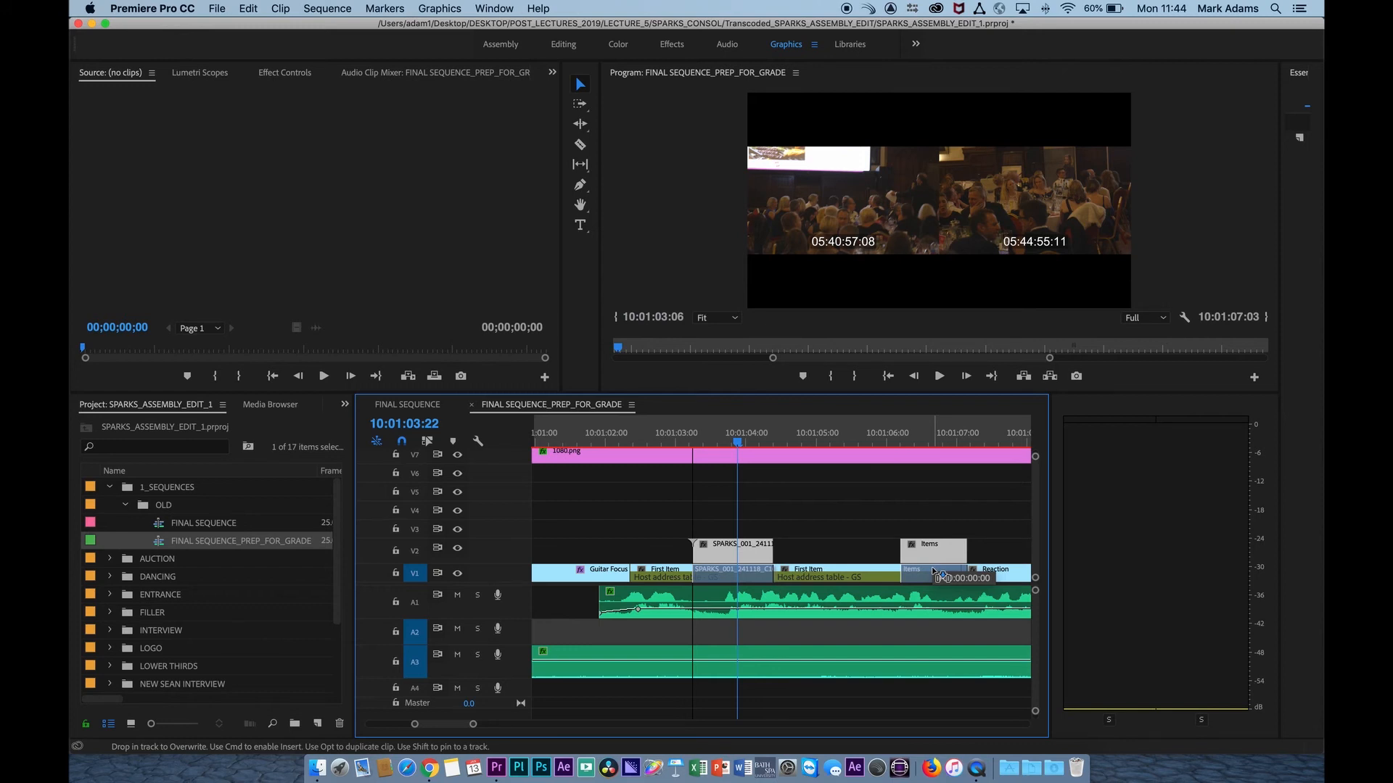
drag(936, 578, 935, 578)
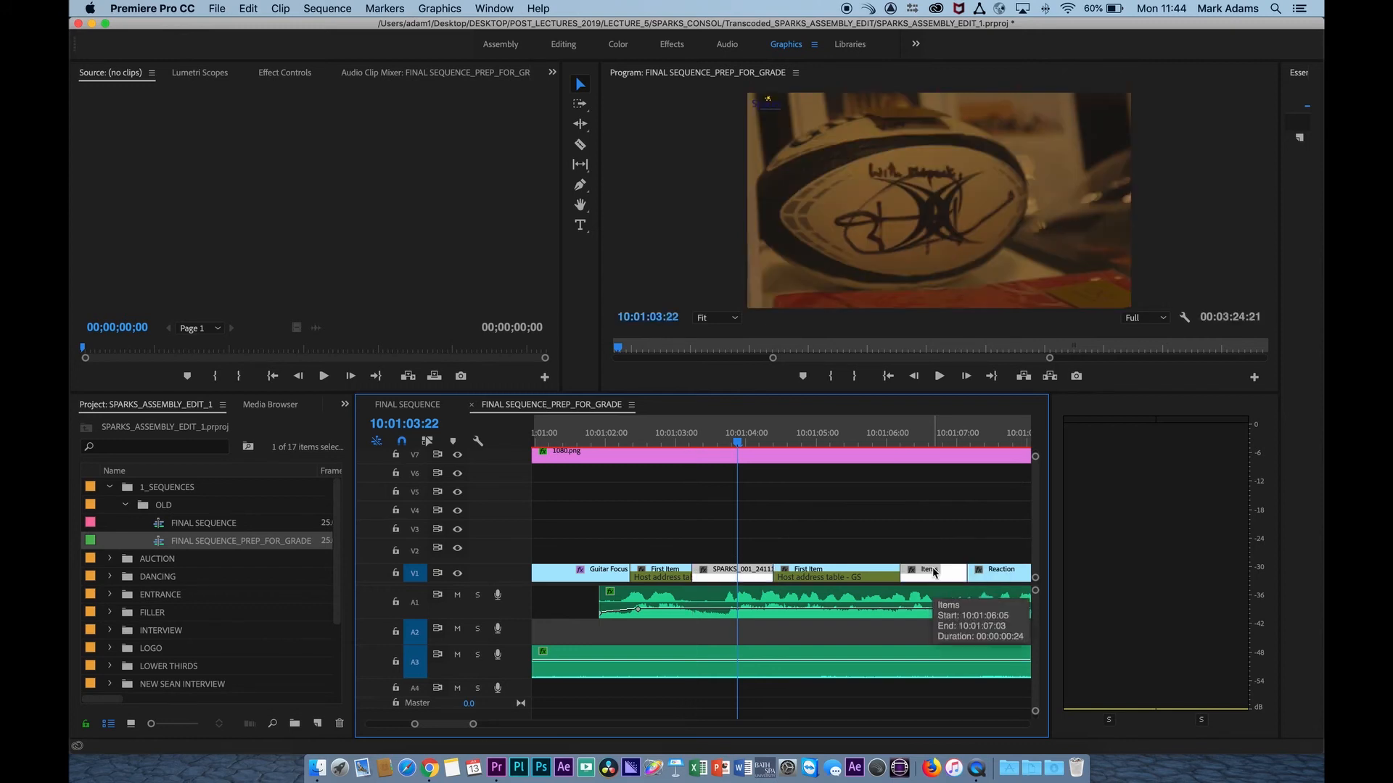
Move the whole run of V2 clips between about 10:01:29 and 10:01:58 down onto V1, keeping their timing, and check the result.
key(minus)
key(minus)
key(minus)
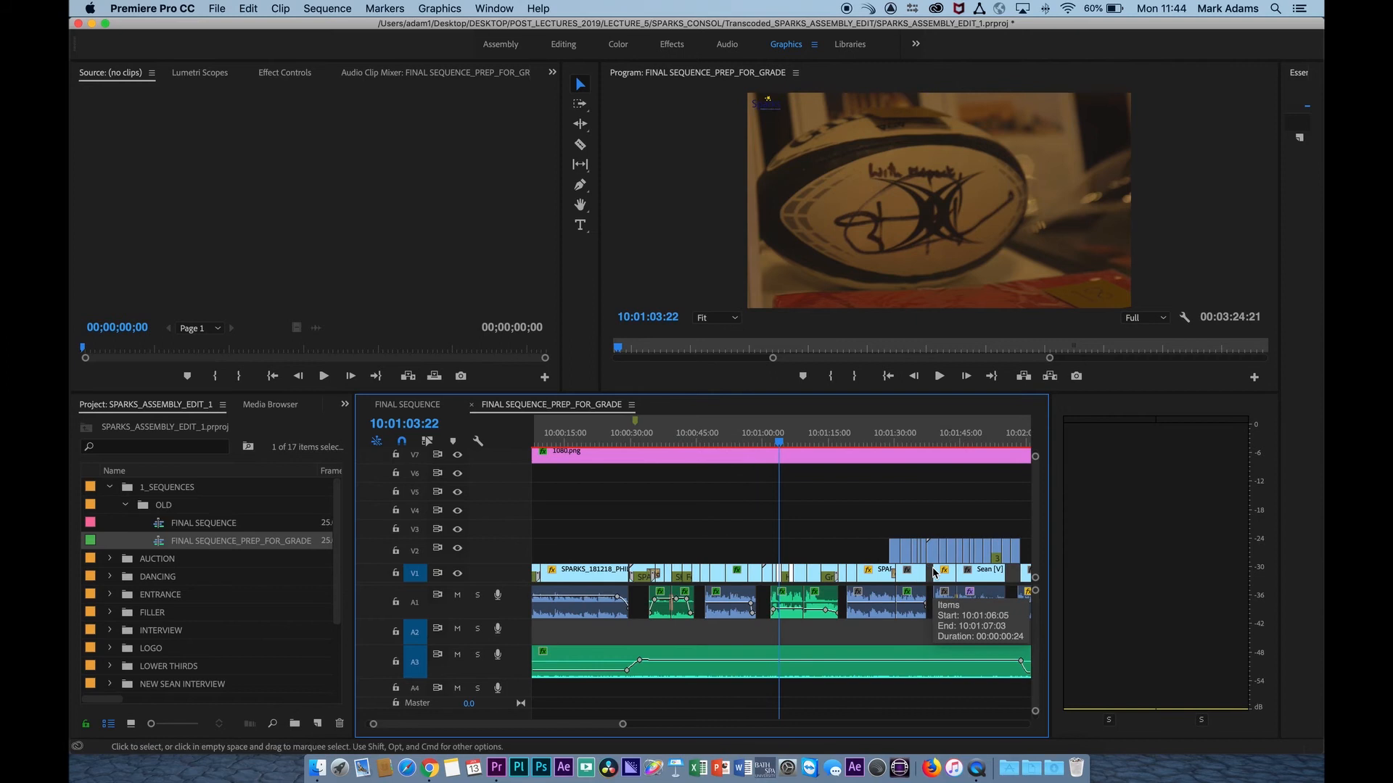
scroll(880, 513, right, 3)
click(850, 444)
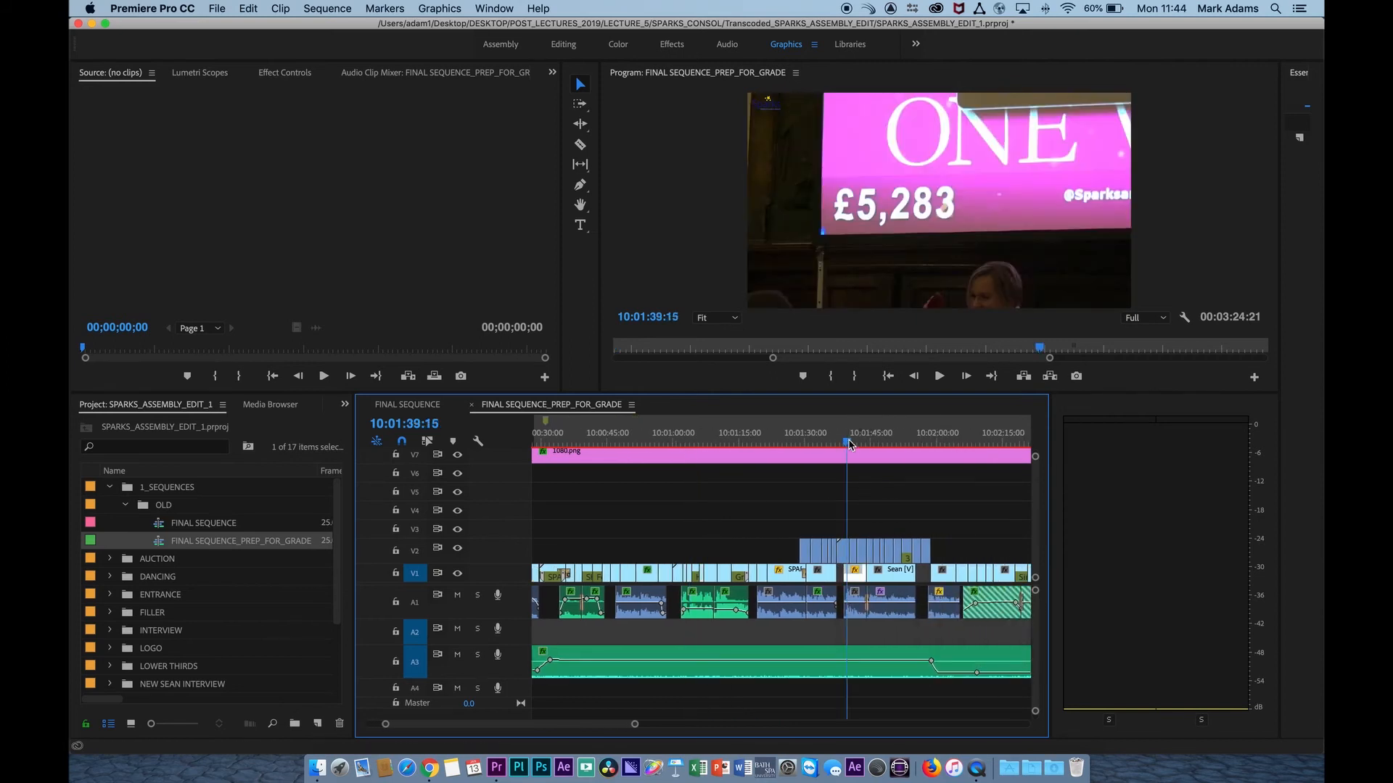
key(=)
drag(700, 442, 956, 501)
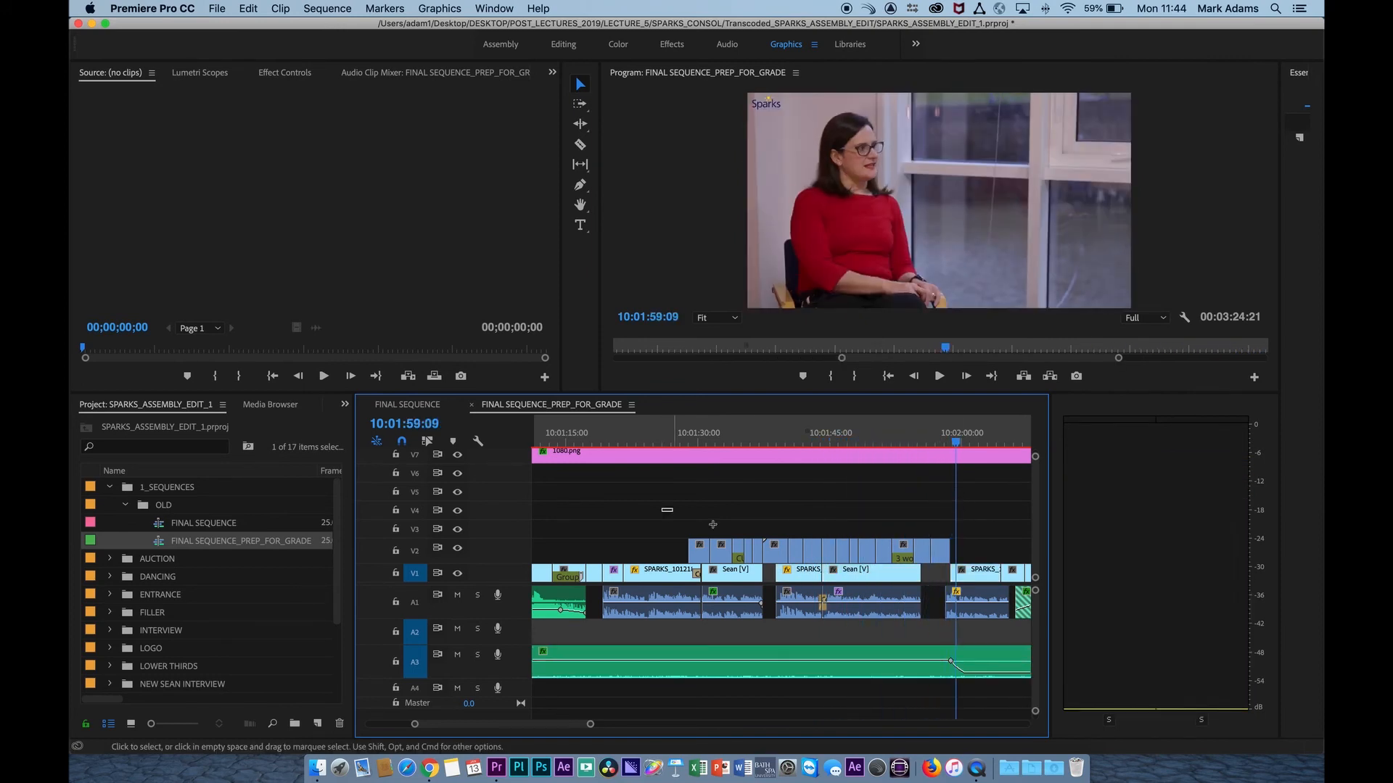
drag(661, 508, 945, 576)
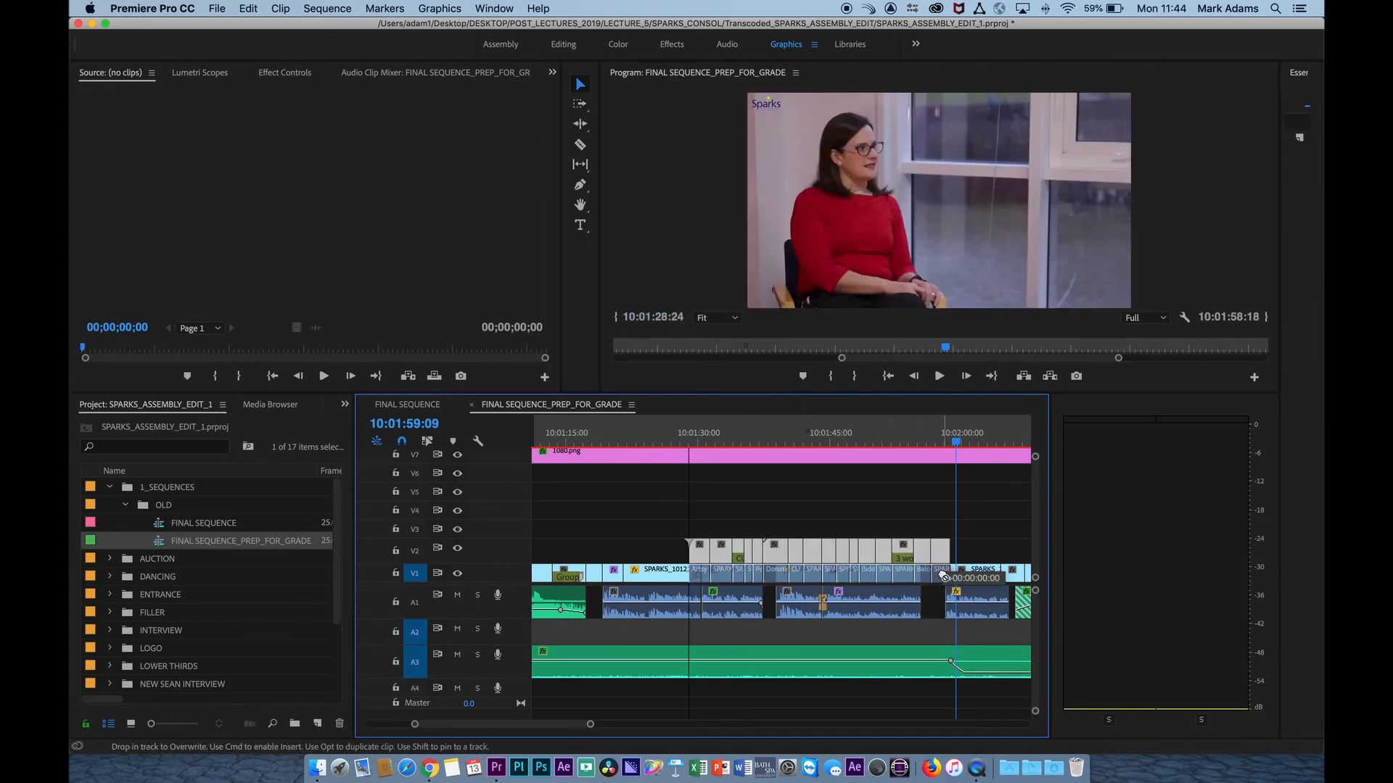
click(761, 441)
drag(763, 442, 802, 442)
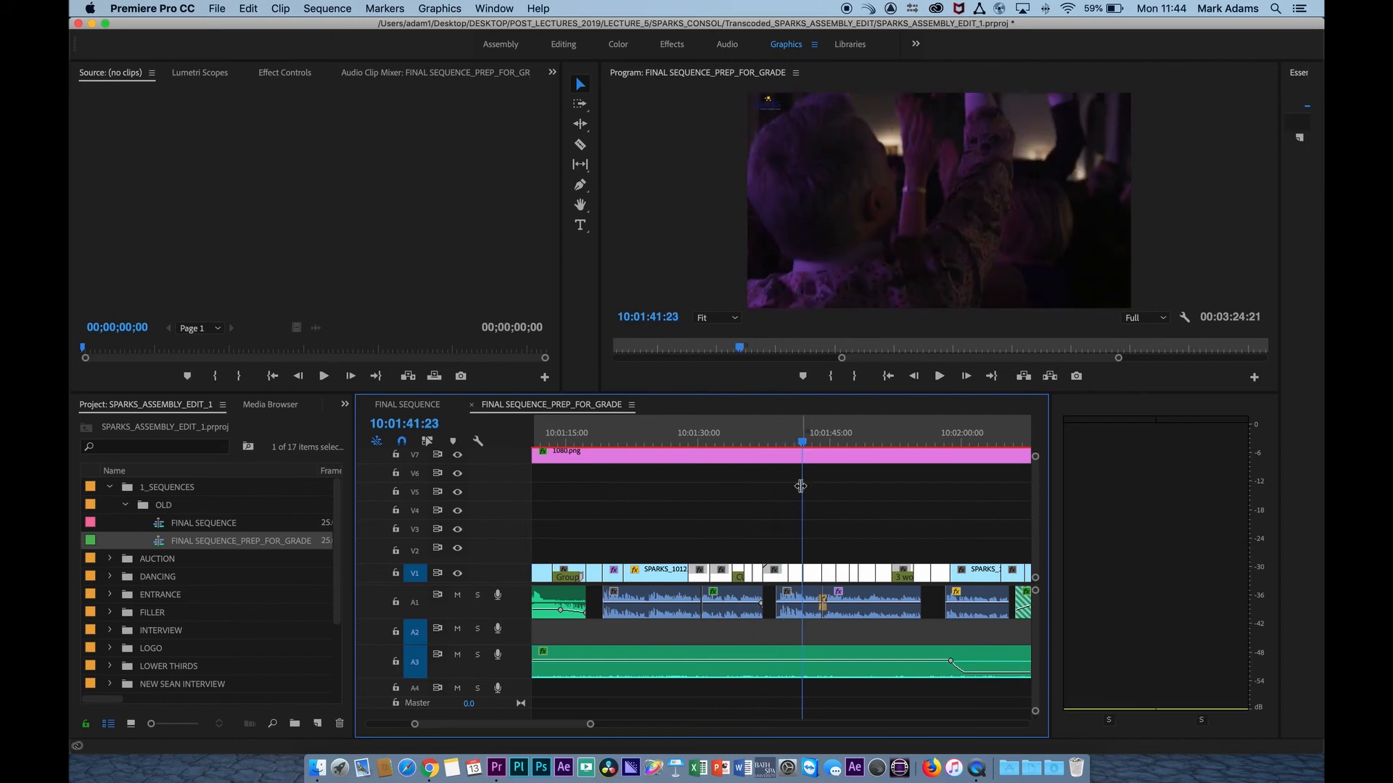
Move the remaining V2 clips between about 10:02:28 and 10:02:52 down onto V1 without shifting their timing.
scroll(793, 514, right, 10)
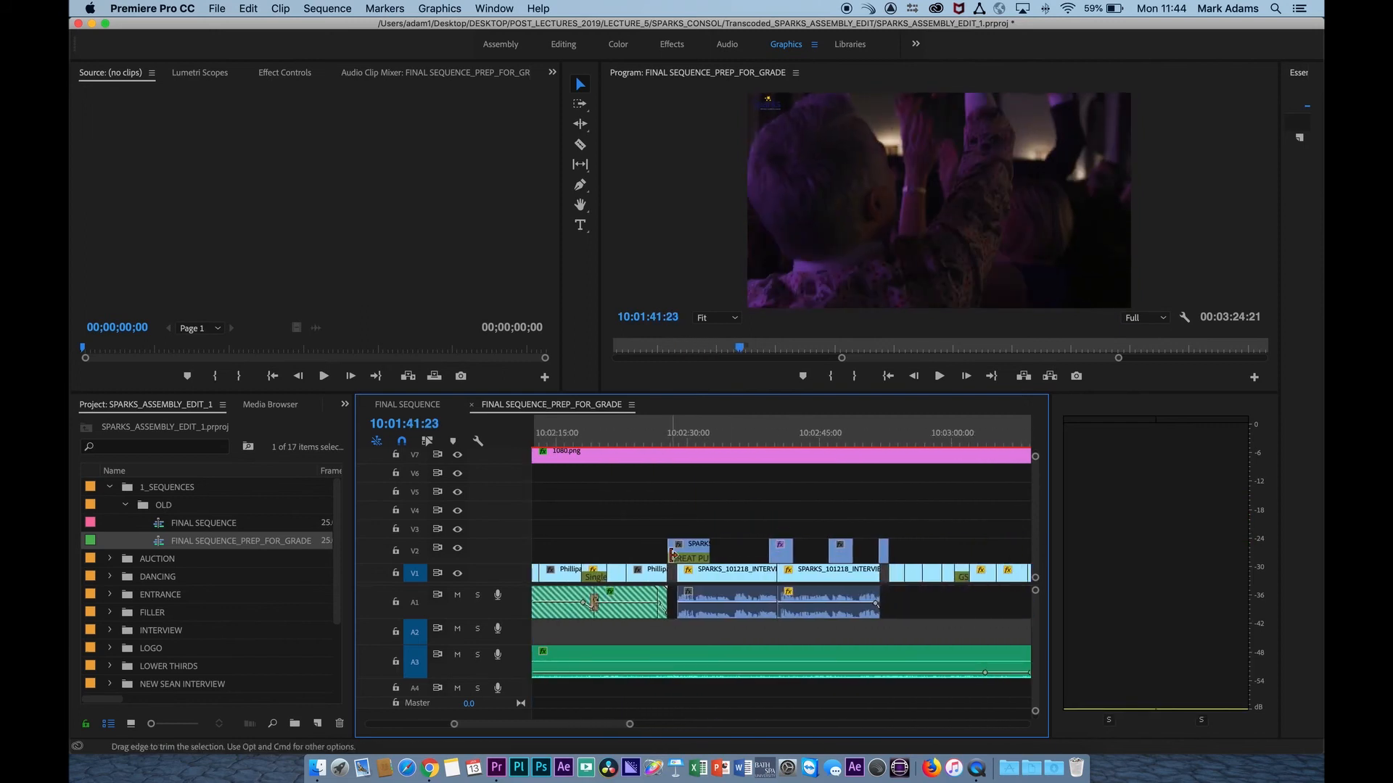
drag(654, 521, 844, 576)
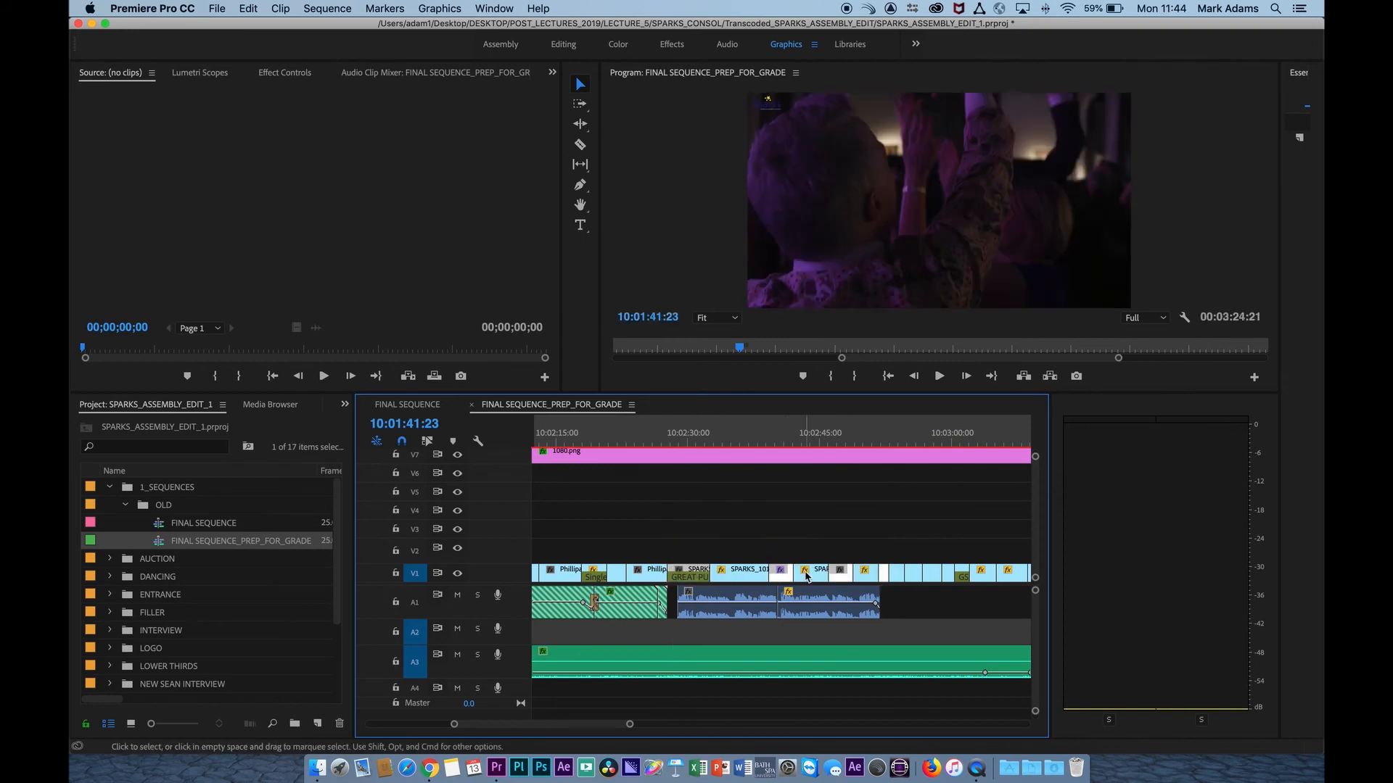
drag(767, 443, 880, 456)
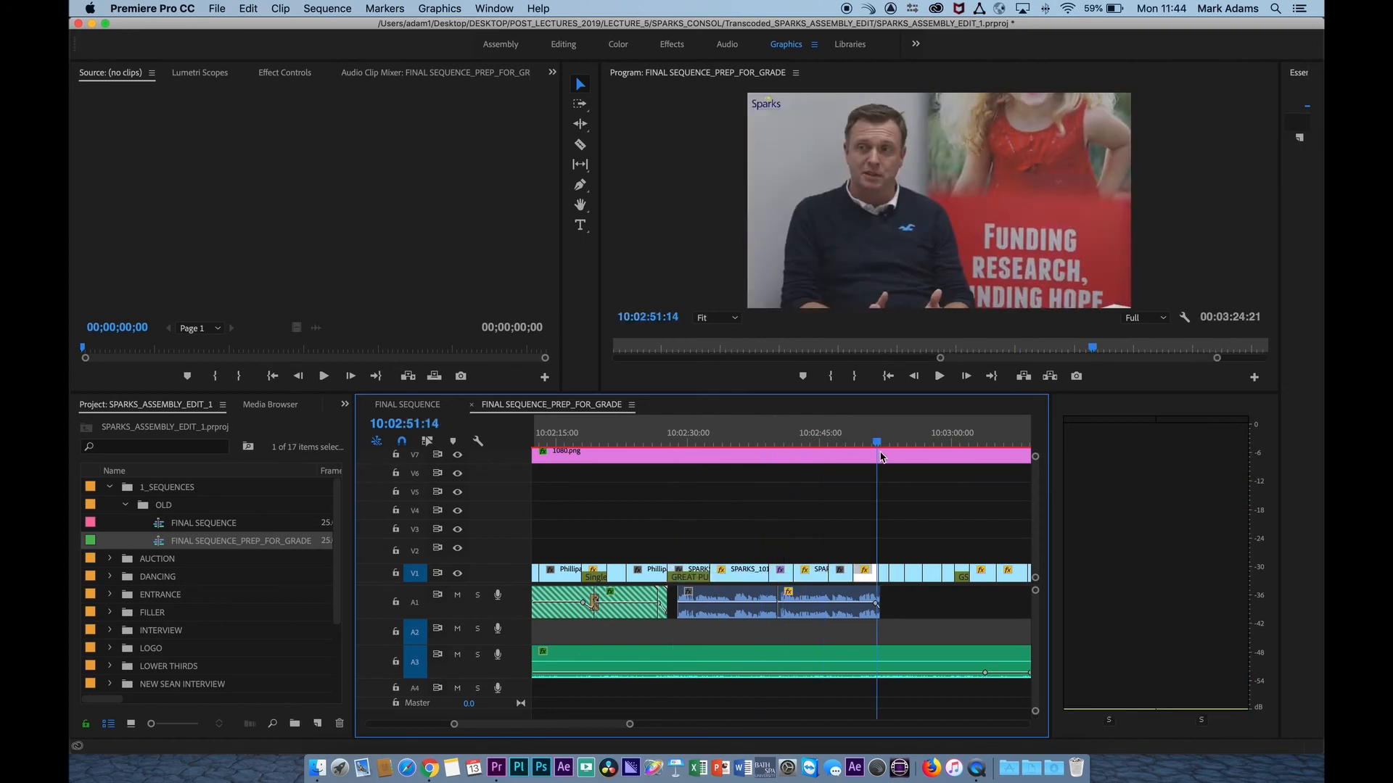
scroll(881, 457, right, 10)
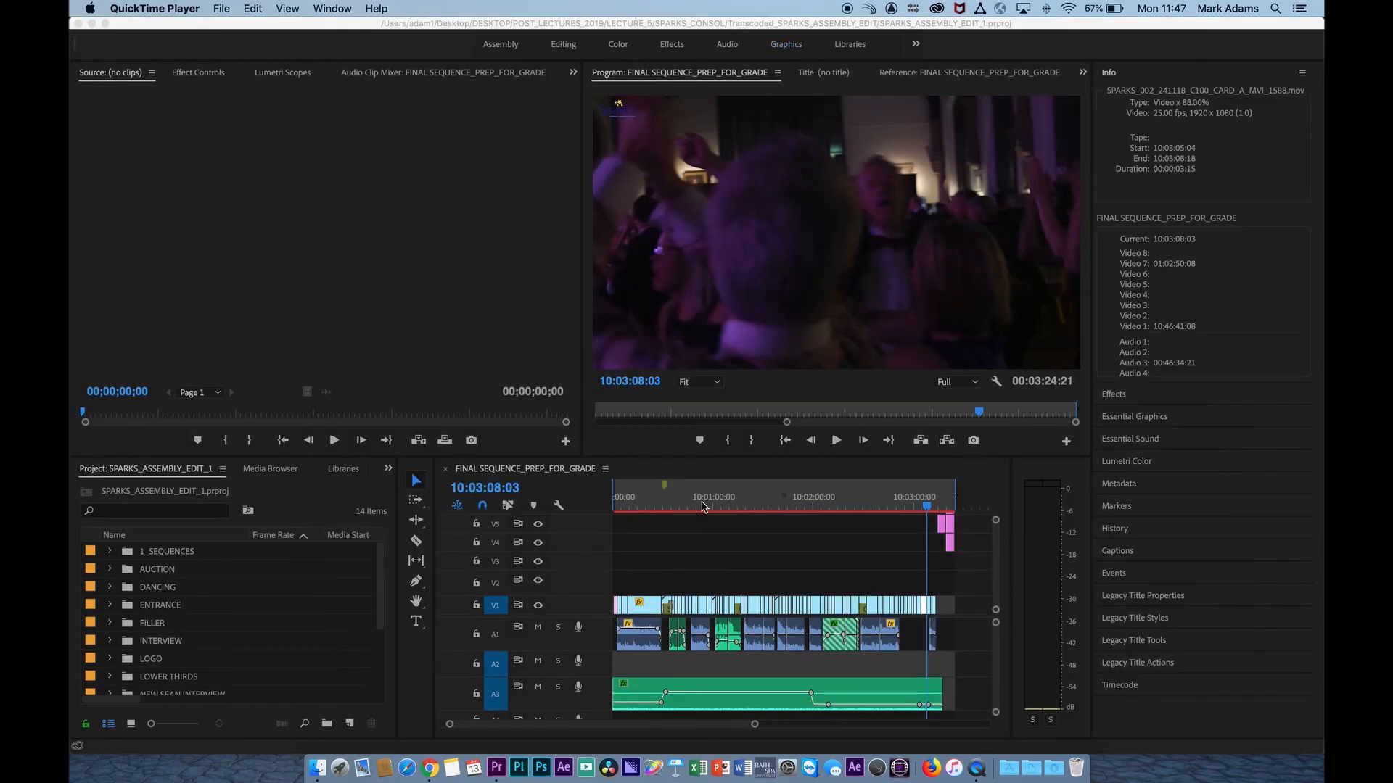
Duplicate FINAL SEQUENCE_PREP_FOR_GRADE in the OLD bin inside 1_SEQUENCES.
scroll(701, 569, up, 3)
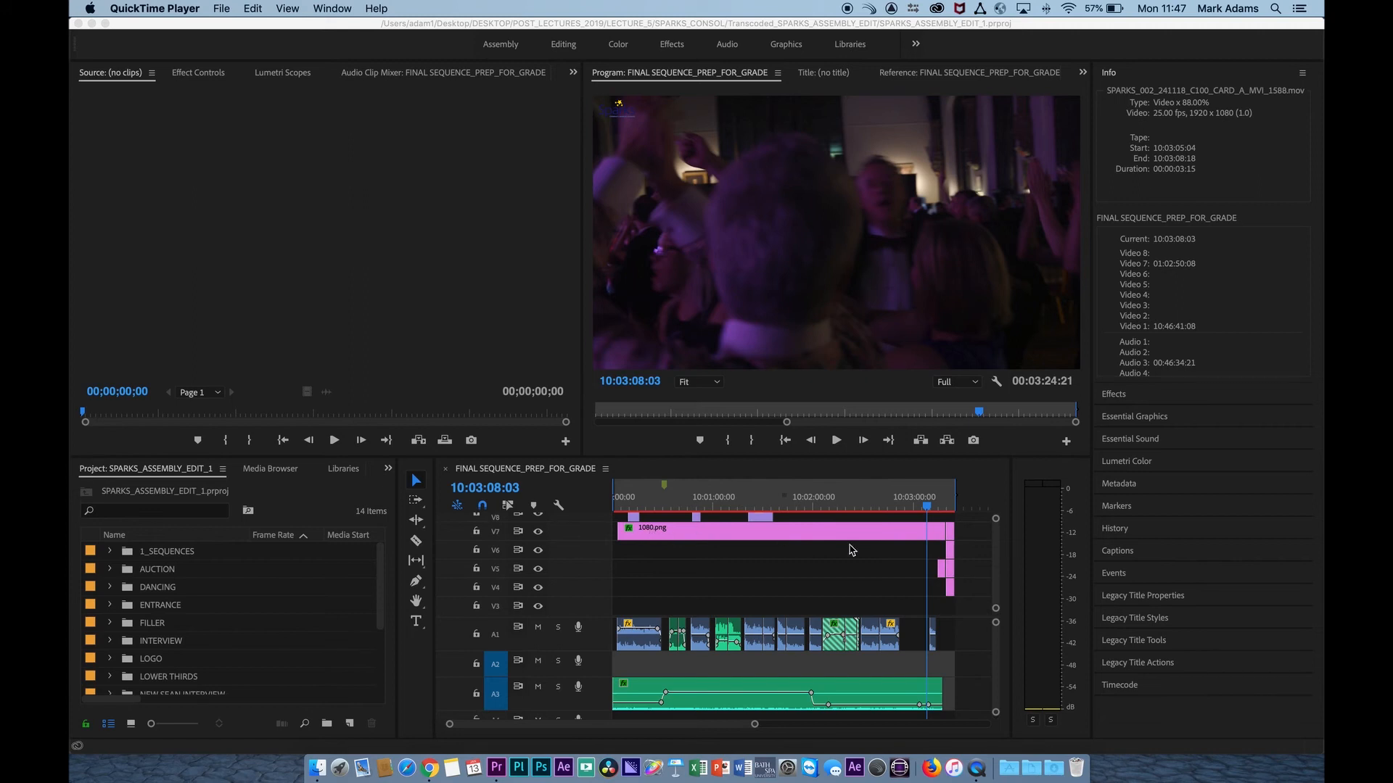
scroll(855, 559, down, 3)
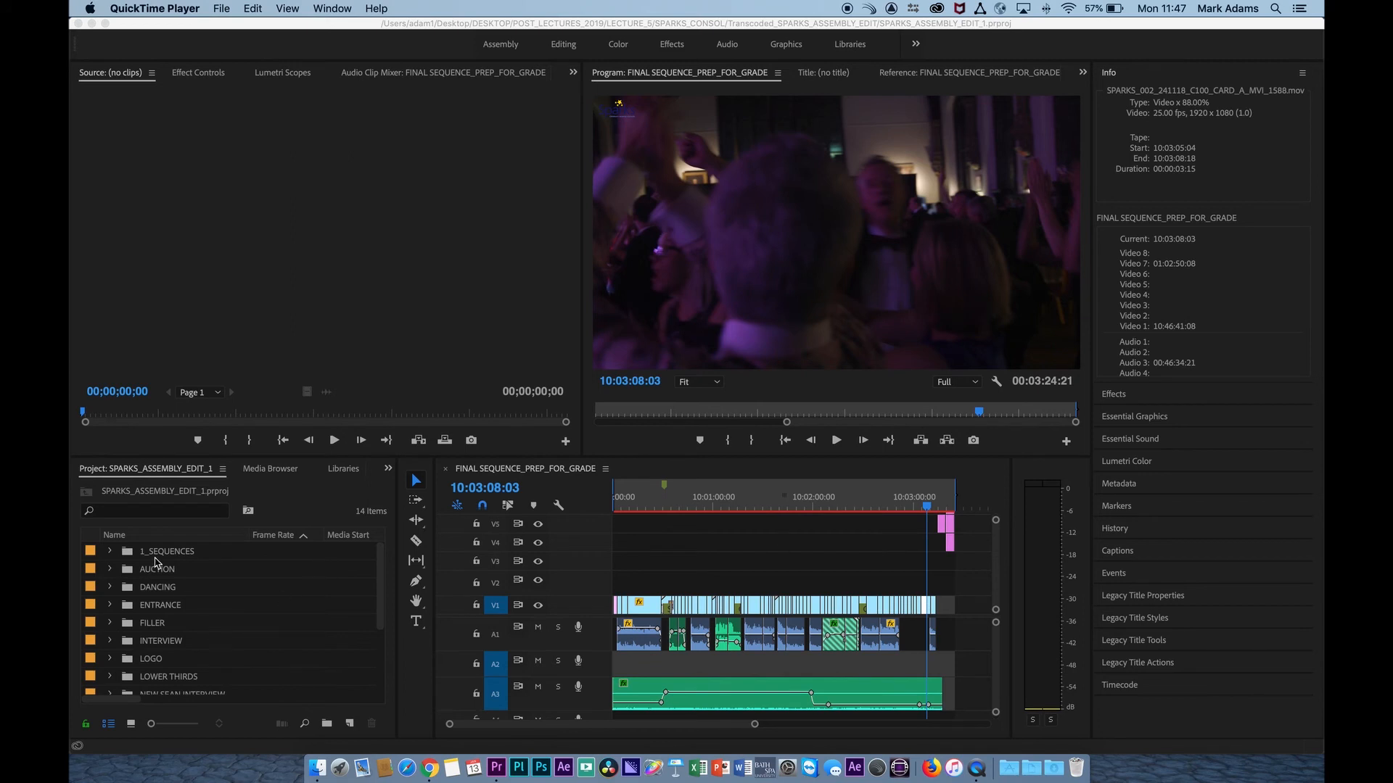
click(114, 557)
click(112, 555)
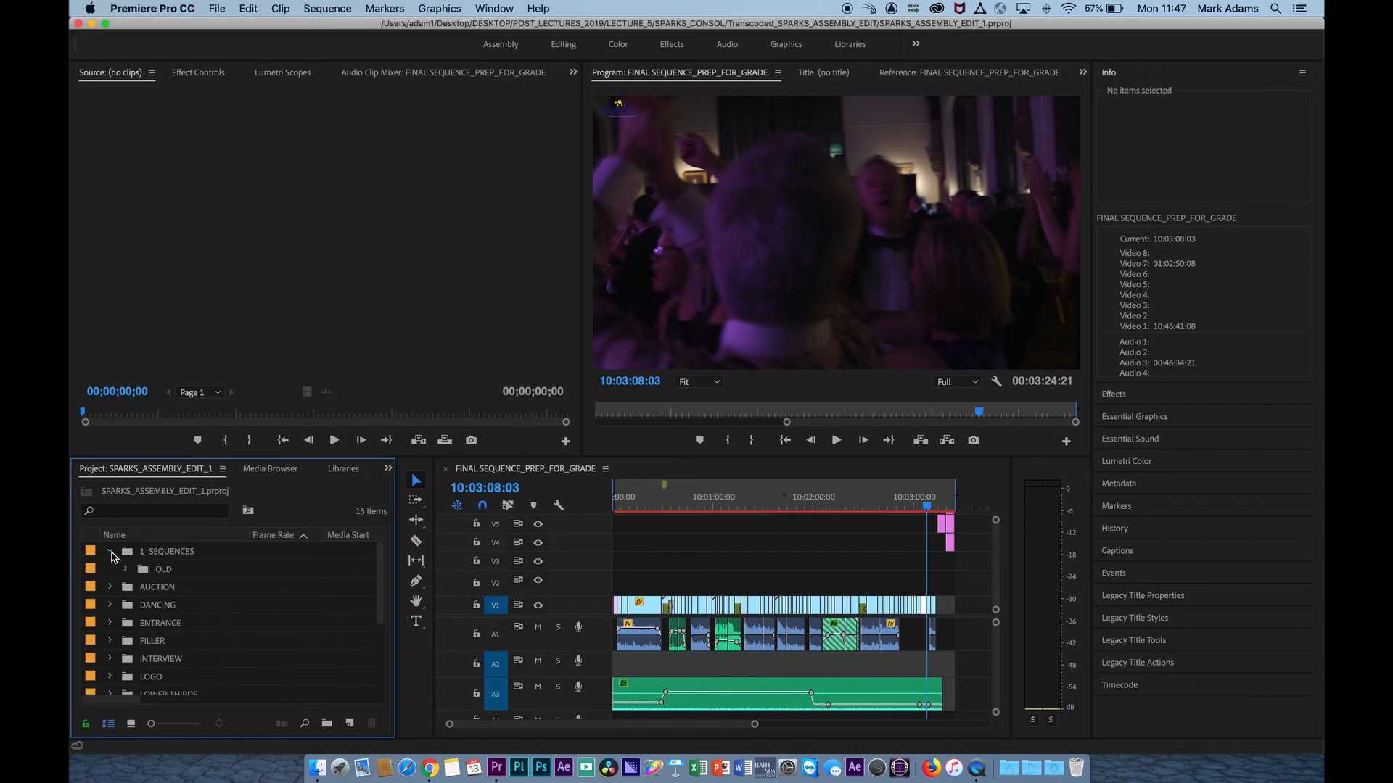
click(126, 570)
click(160, 605)
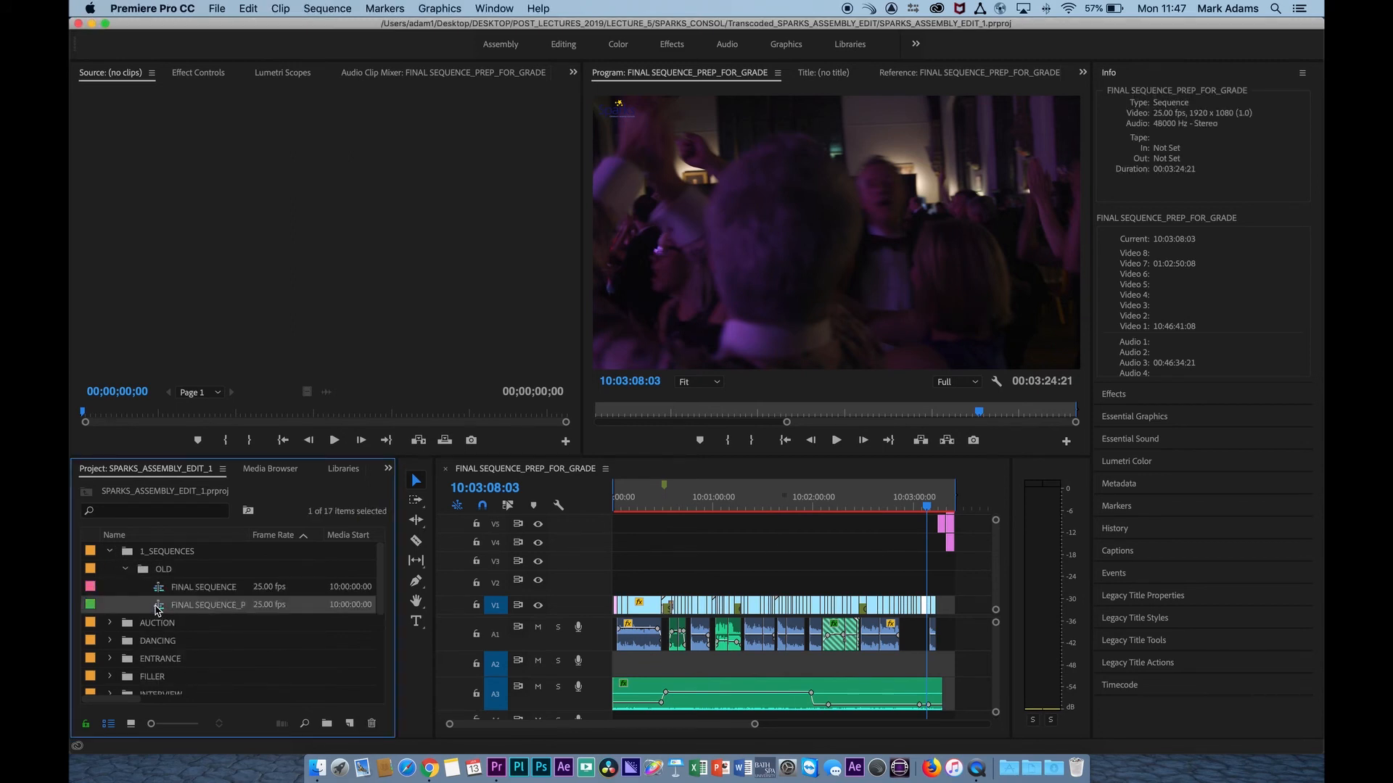
drag(247, 534, 324, 534)
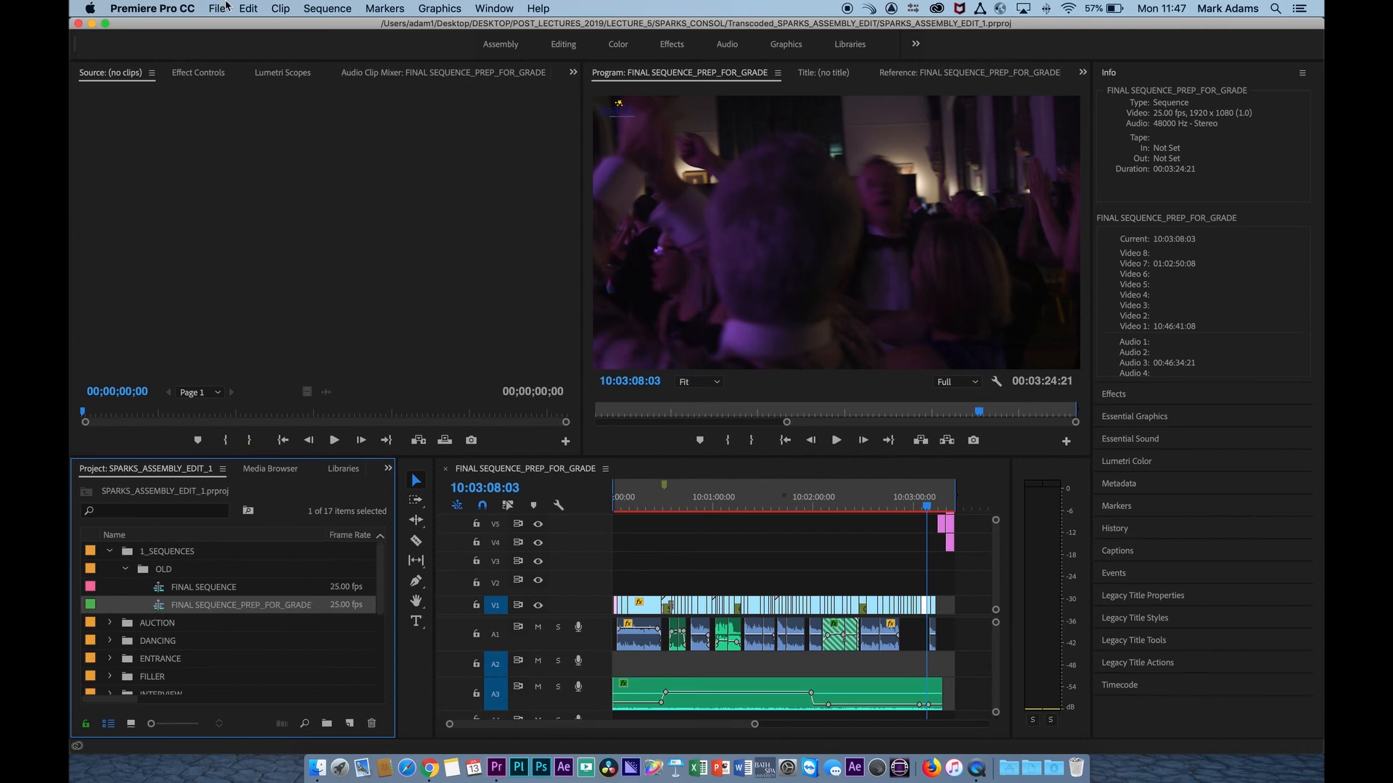
click(248, 8)
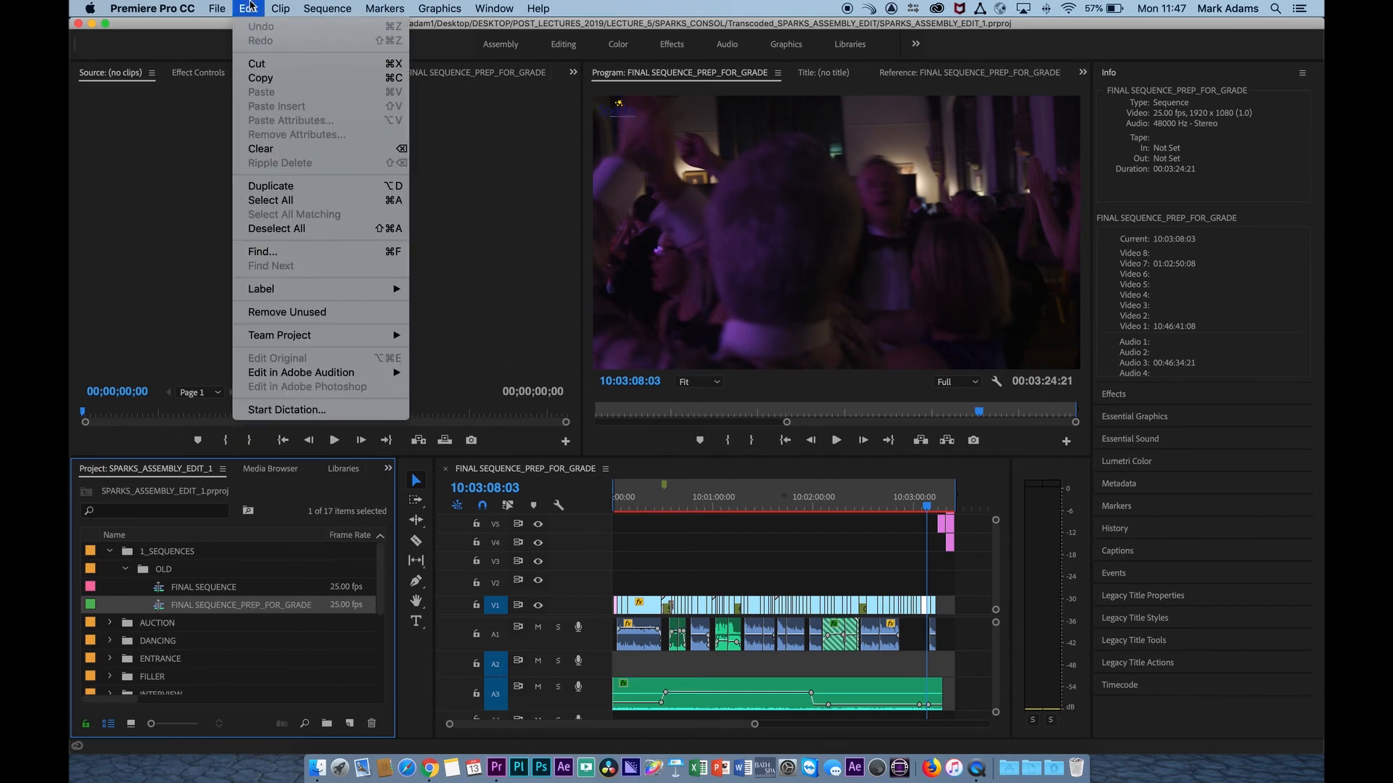
click(294, 187)
Rename the duplicated sequence FINAL SEQUENCE_PREP_FOR_GRADE_XML and open it in the timeline.
click(279, 622)
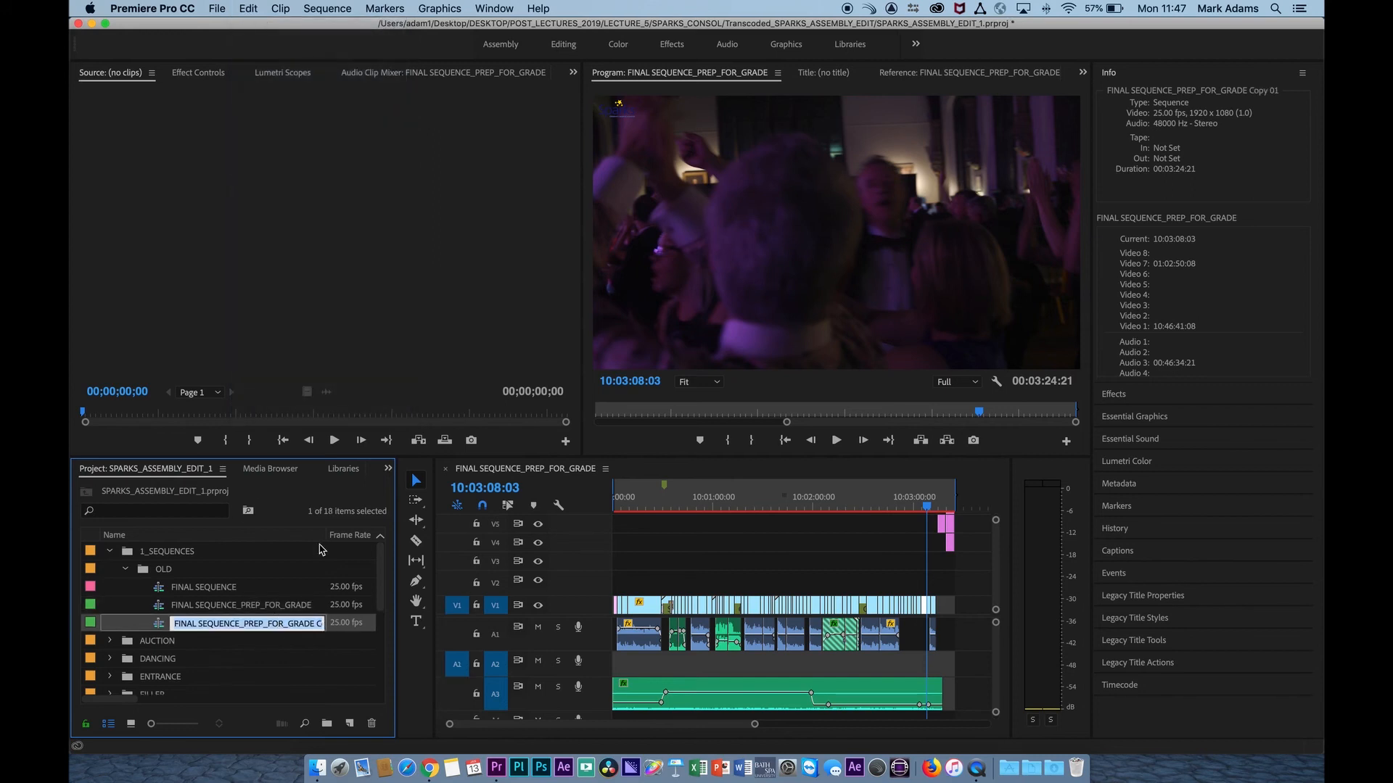
drag(324, 535, 383, 535)
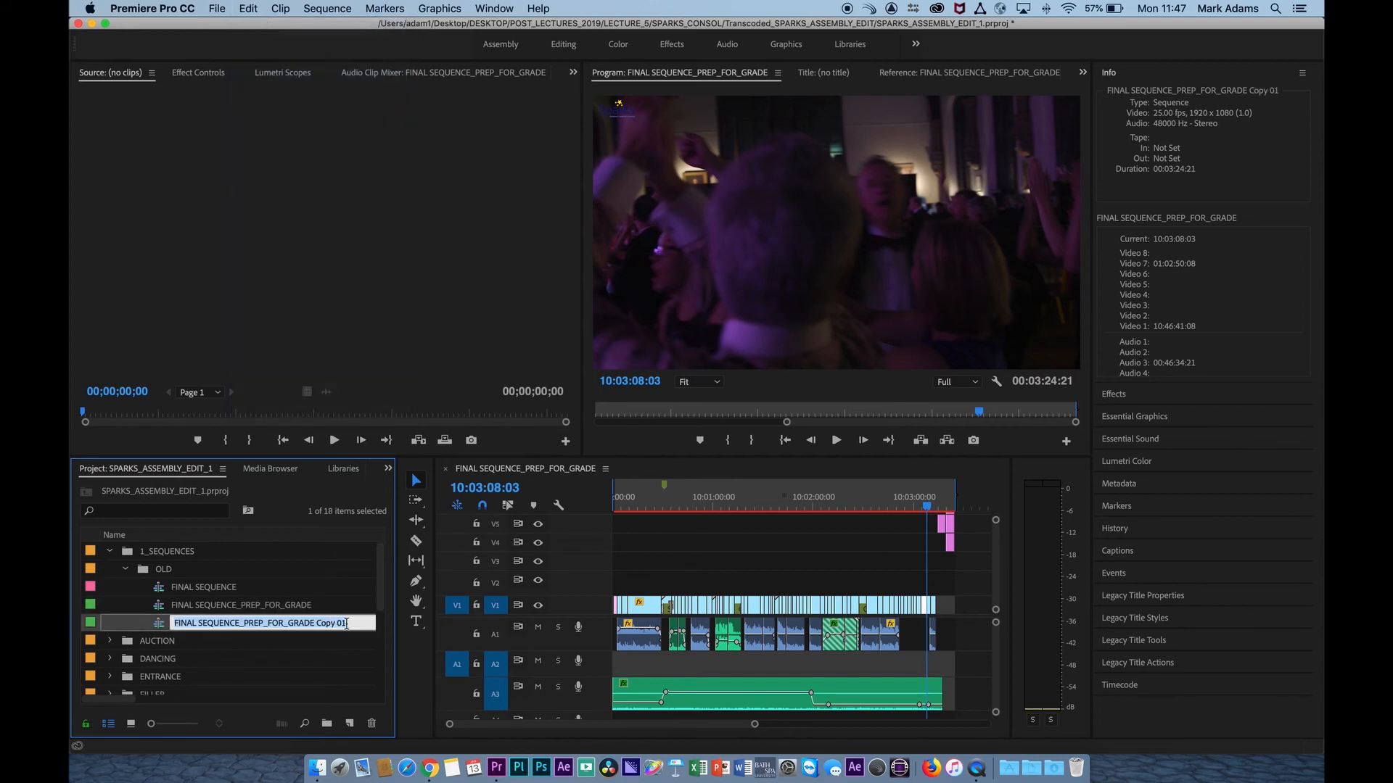
click(347, 624)
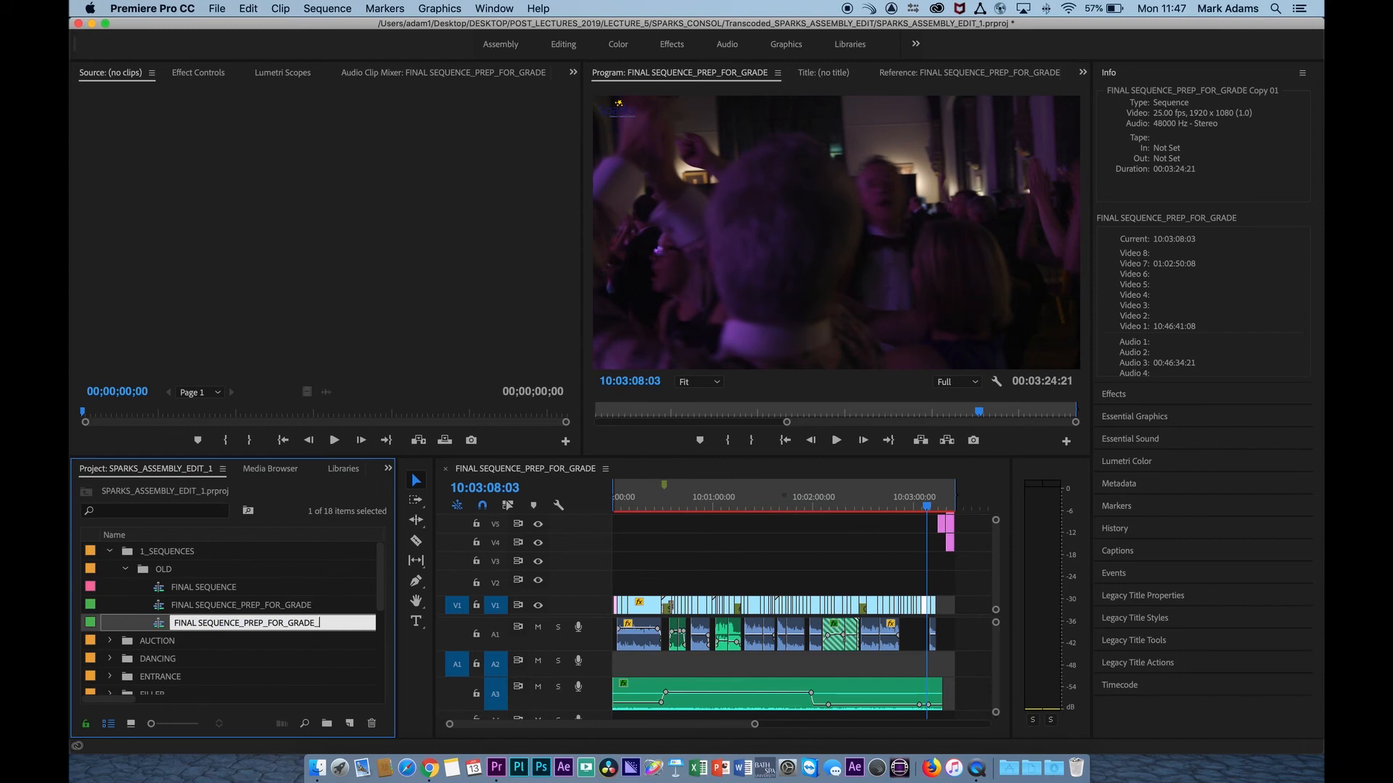
text(_XML)
key(Return)
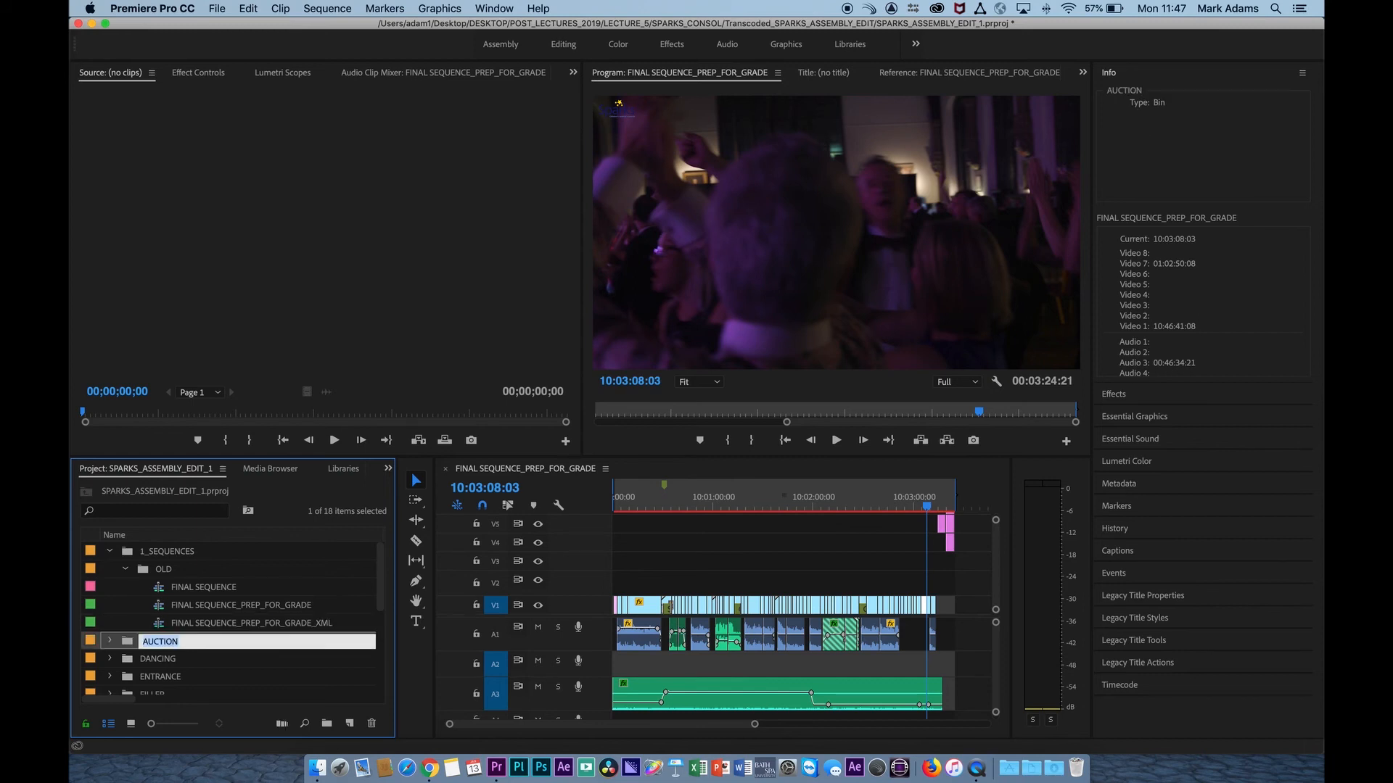
double_click(163, 625)
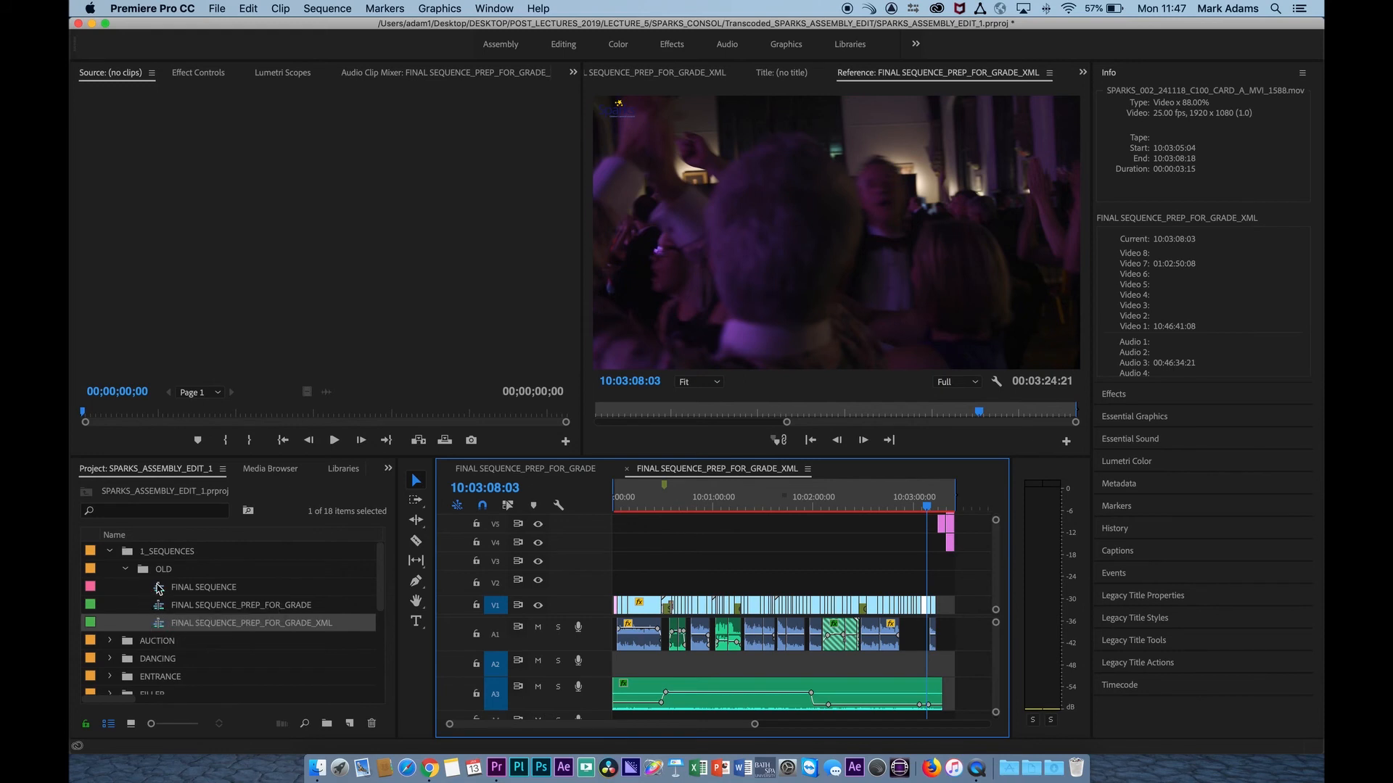
double_click(159, 624)
Widen the timeline by narrowing the Info column and audio meters, and fit the whole XML sequence in view.
click(766, 561)
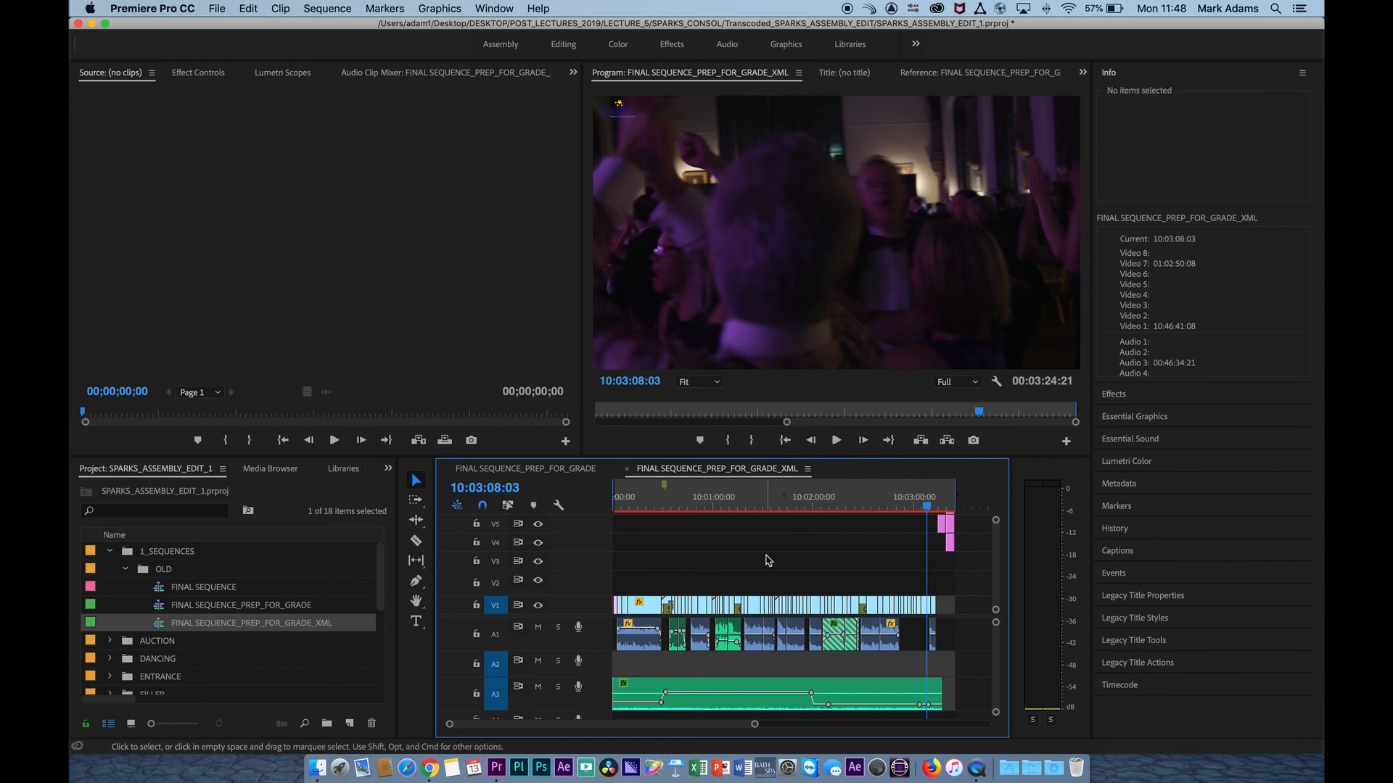
key(minus)
scroll(924, 578, up, 3)
scroll(924, 578, down, 2)
scroll(924, 577, down, 1)
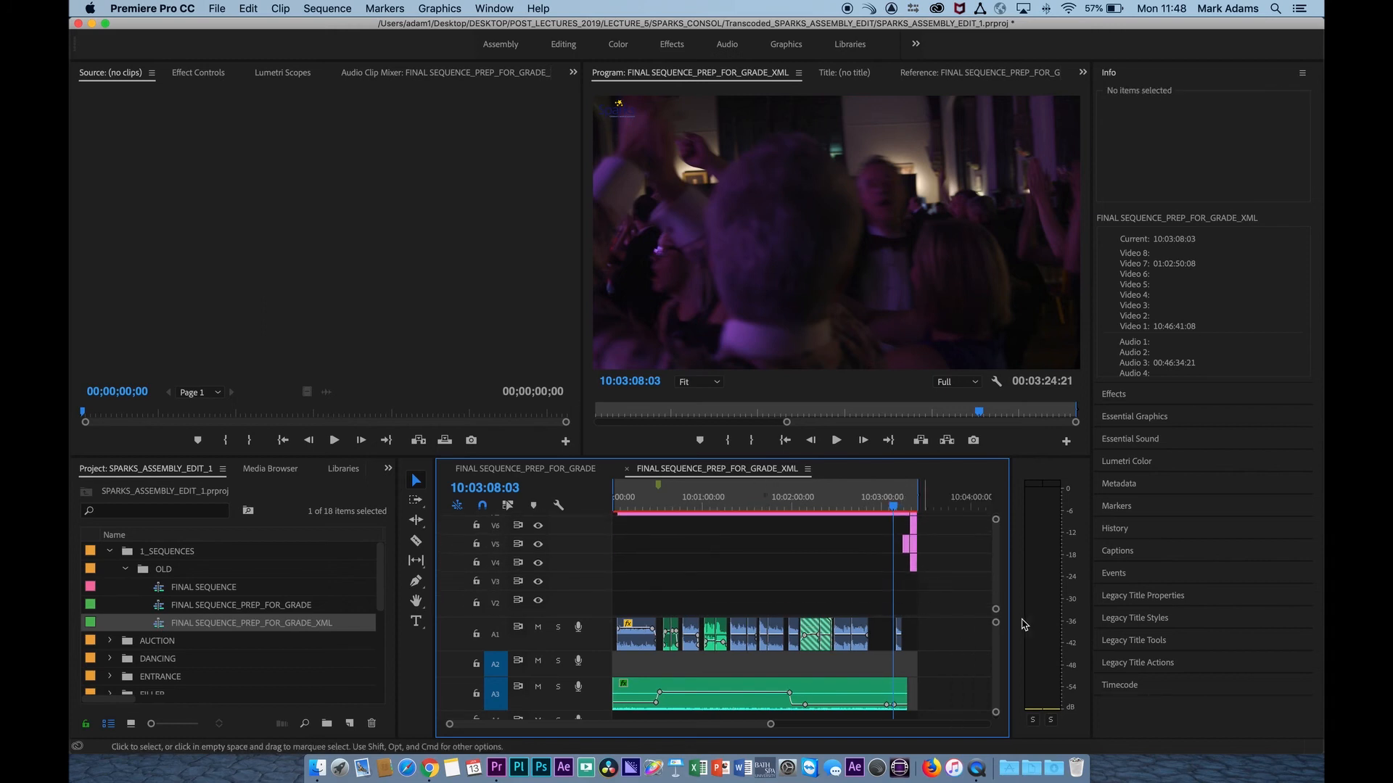
drag(1016, 622, 1268, 617)
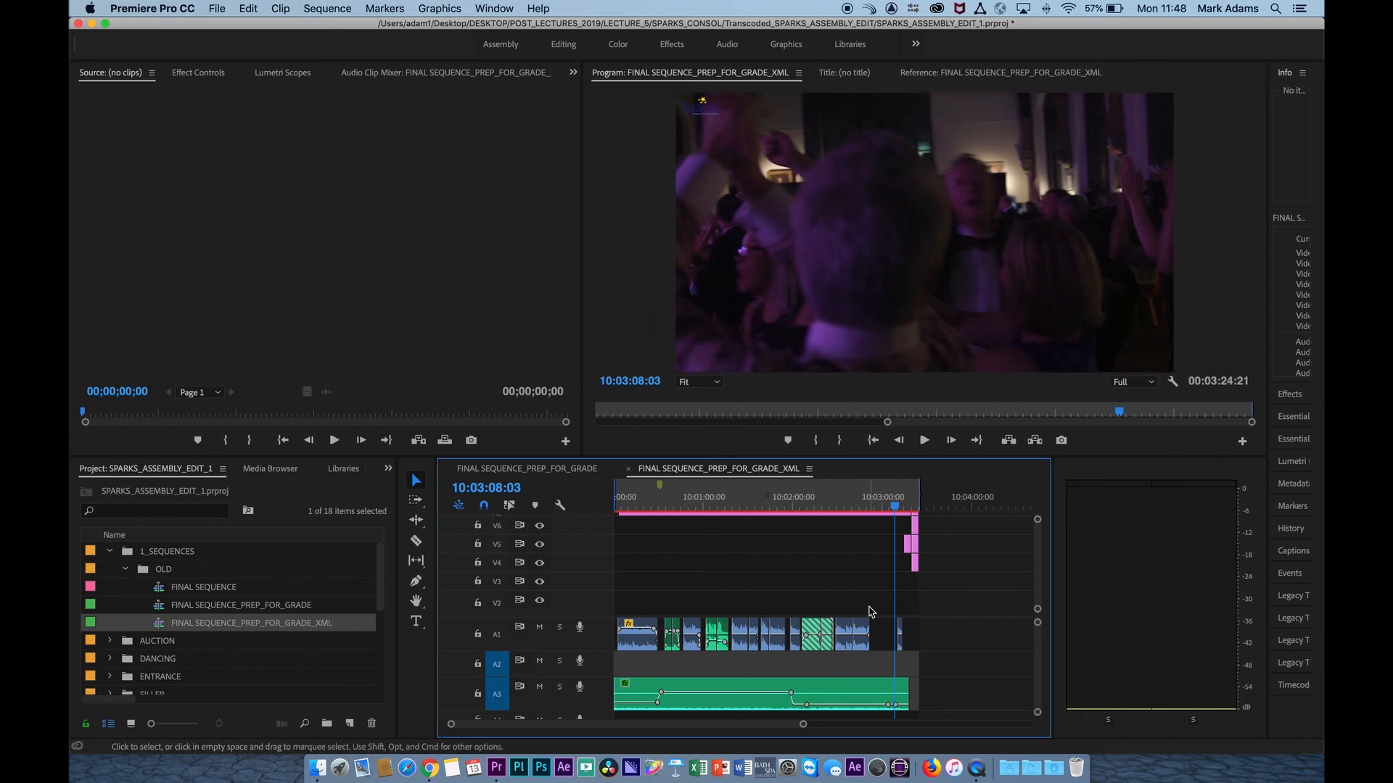
drag(1052, 632, 1220, 631)
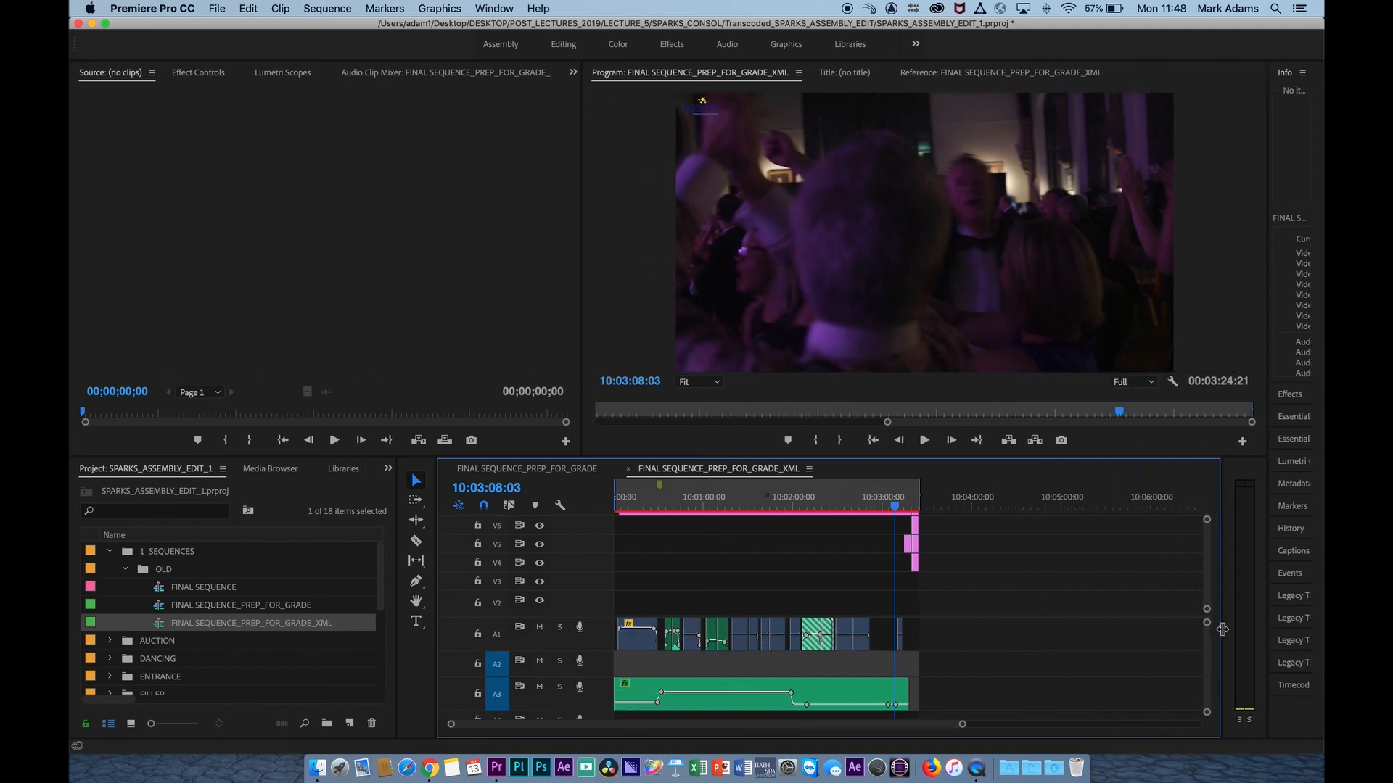
scroll(898, 598, up, 1)
key(backslash)
scroll(1042, 611, up, 1)
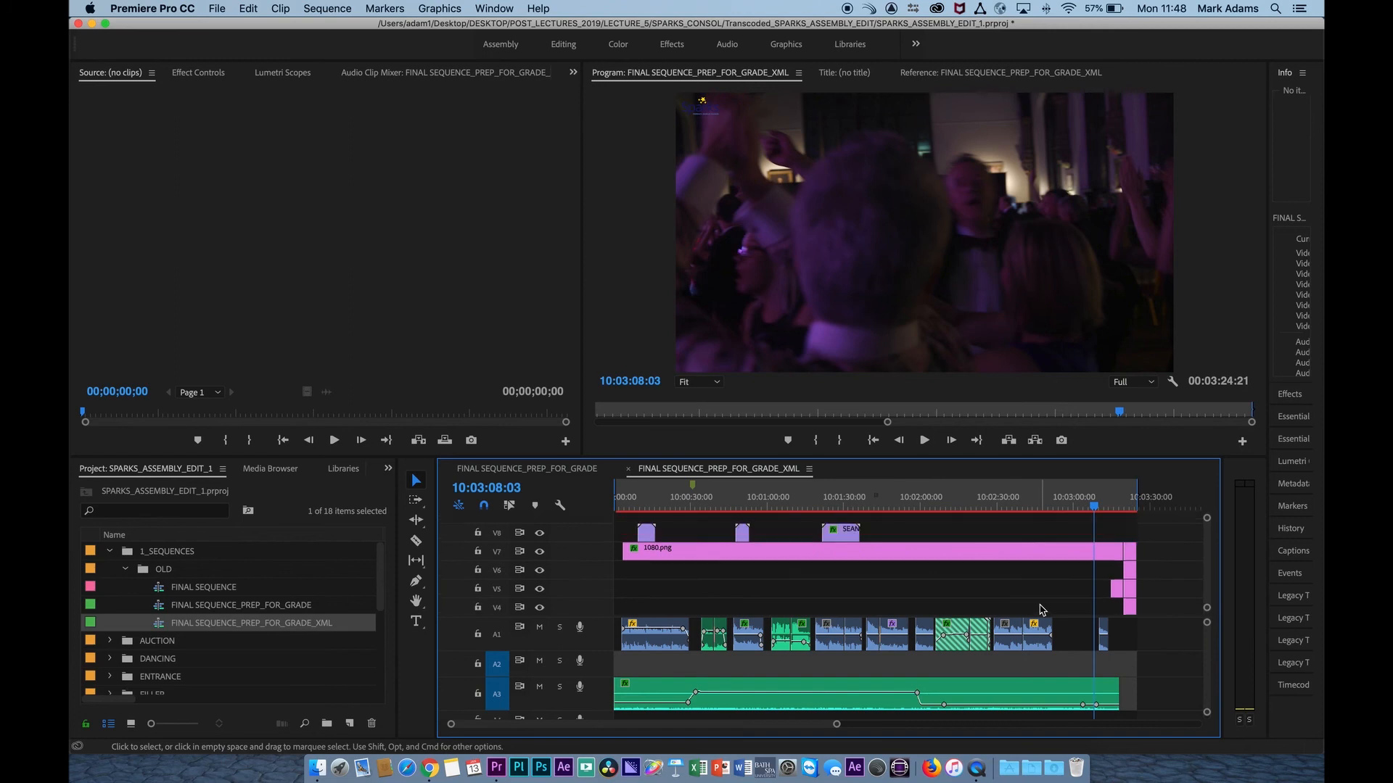
scroll(1042, 611, down, 2)
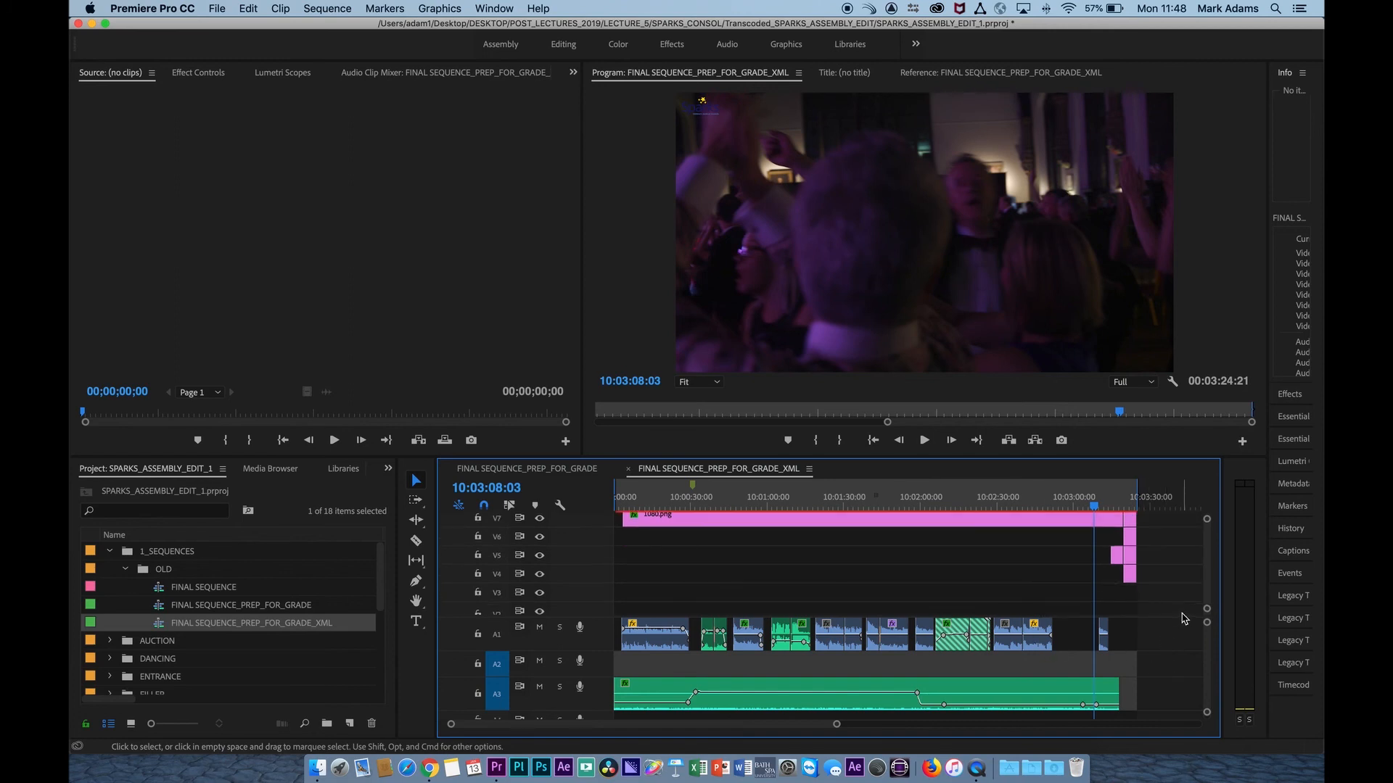
scroll(1176, 602, down, 2)
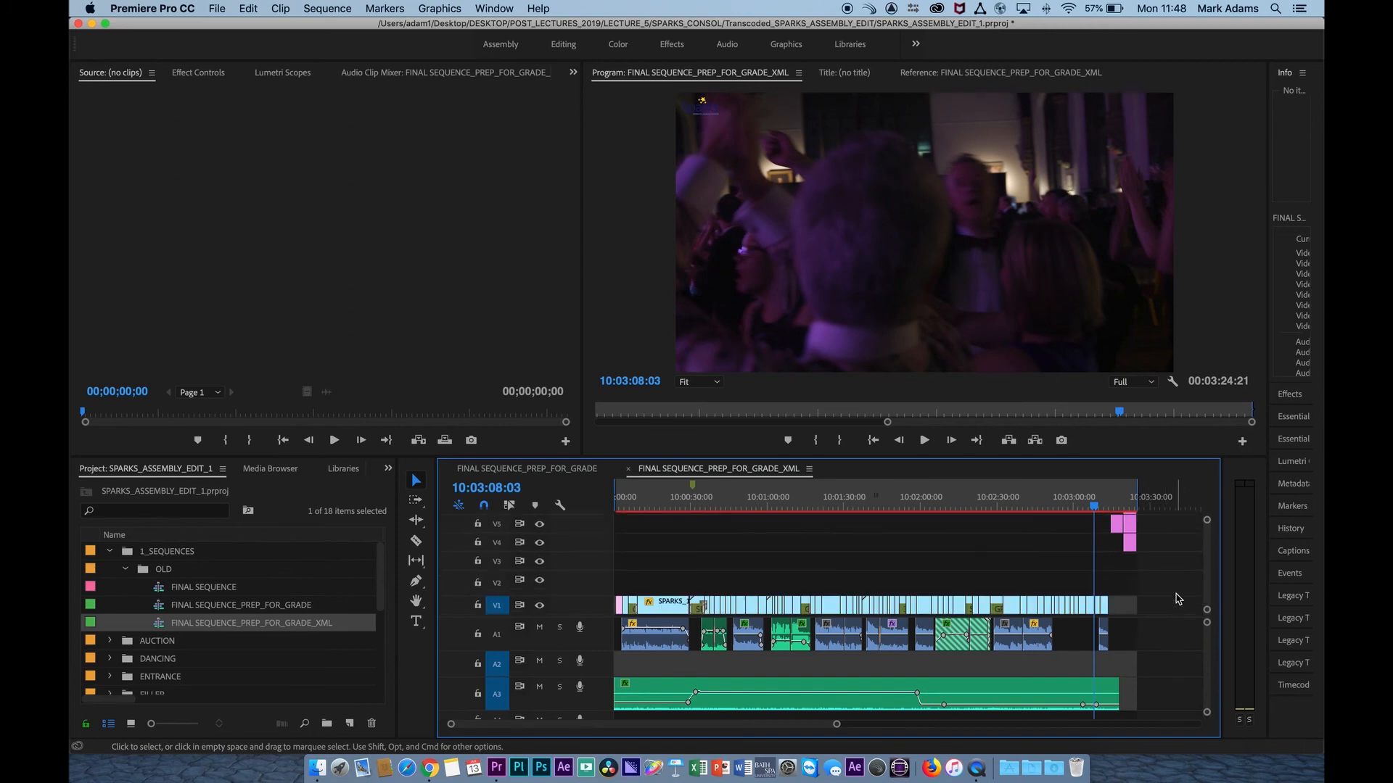
Lock V1 and delete all the graphics and titles on the video tracks above it.
click(539, 605)
click(540, 605)
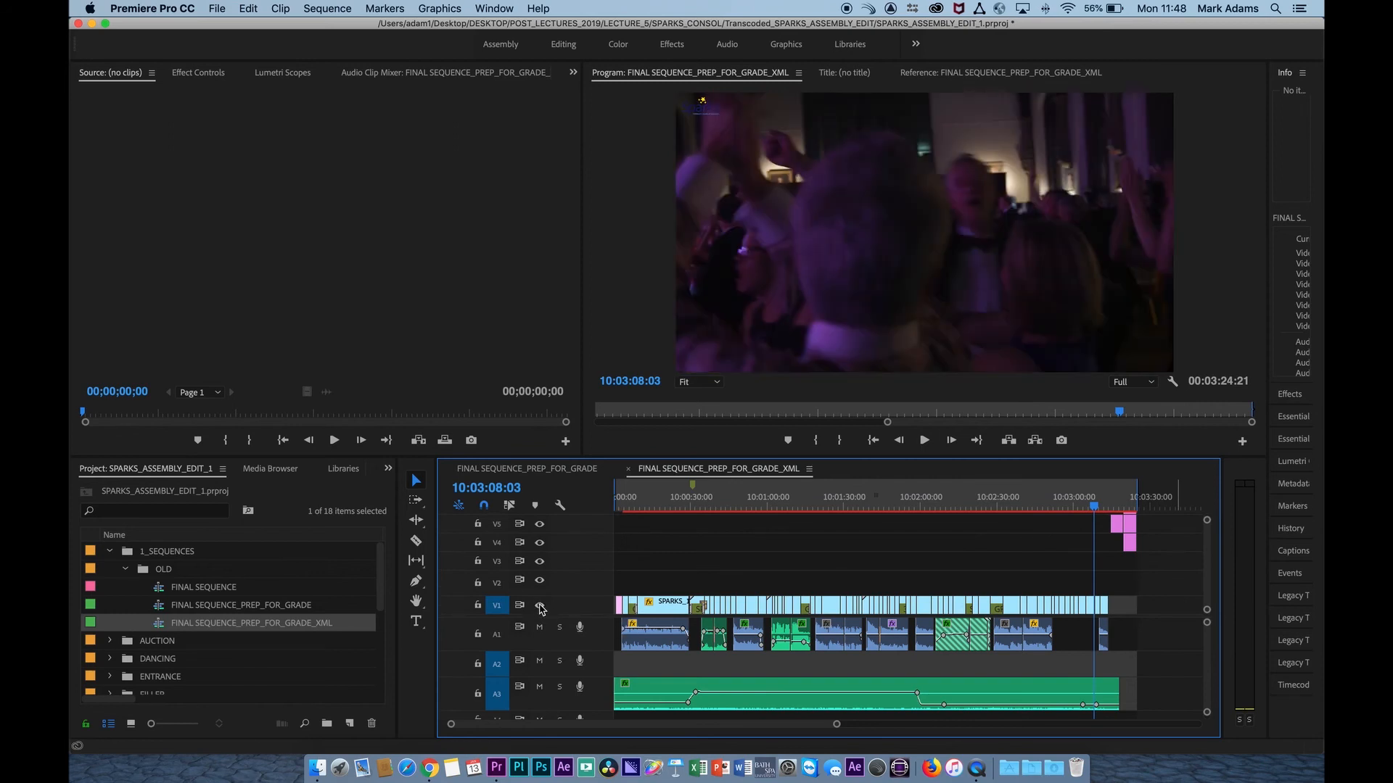
click(477, 605)
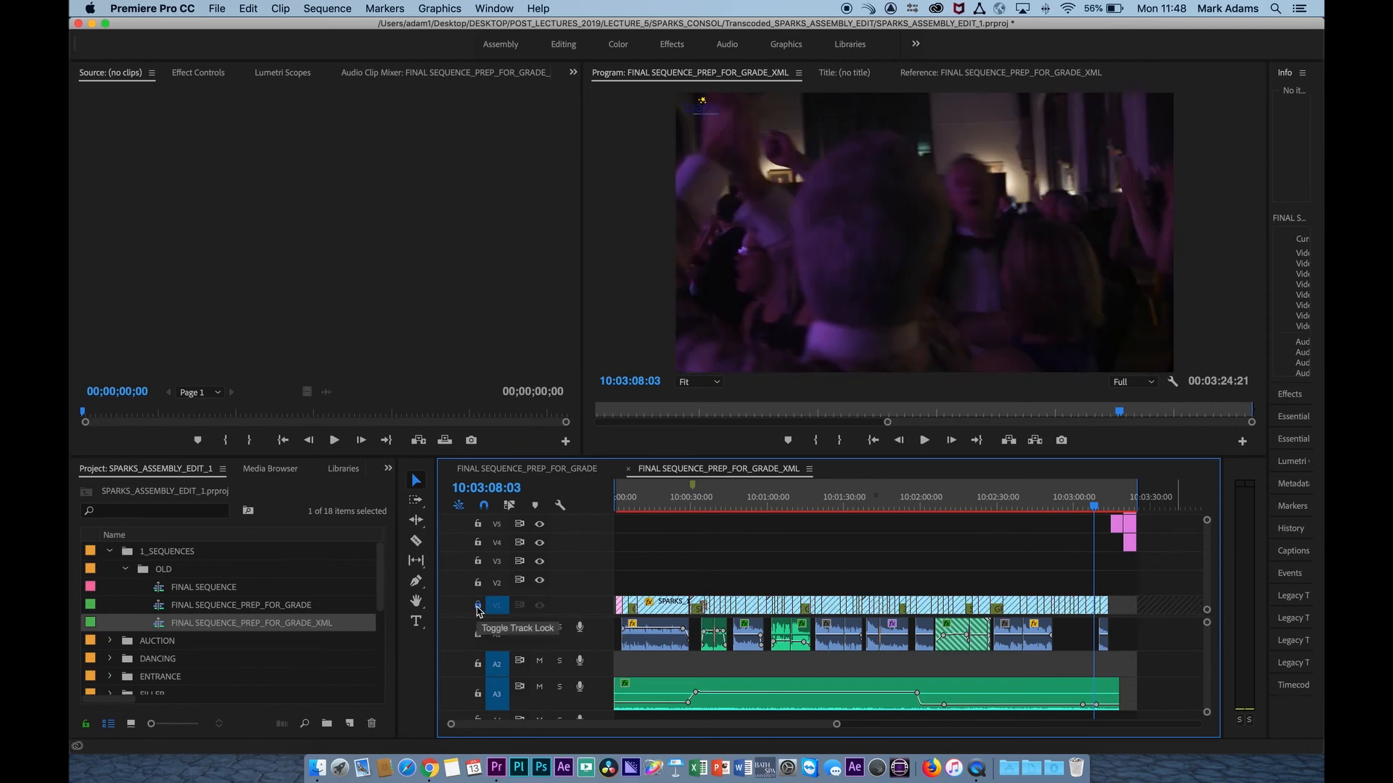
scroll(1019, 564, up, 2)
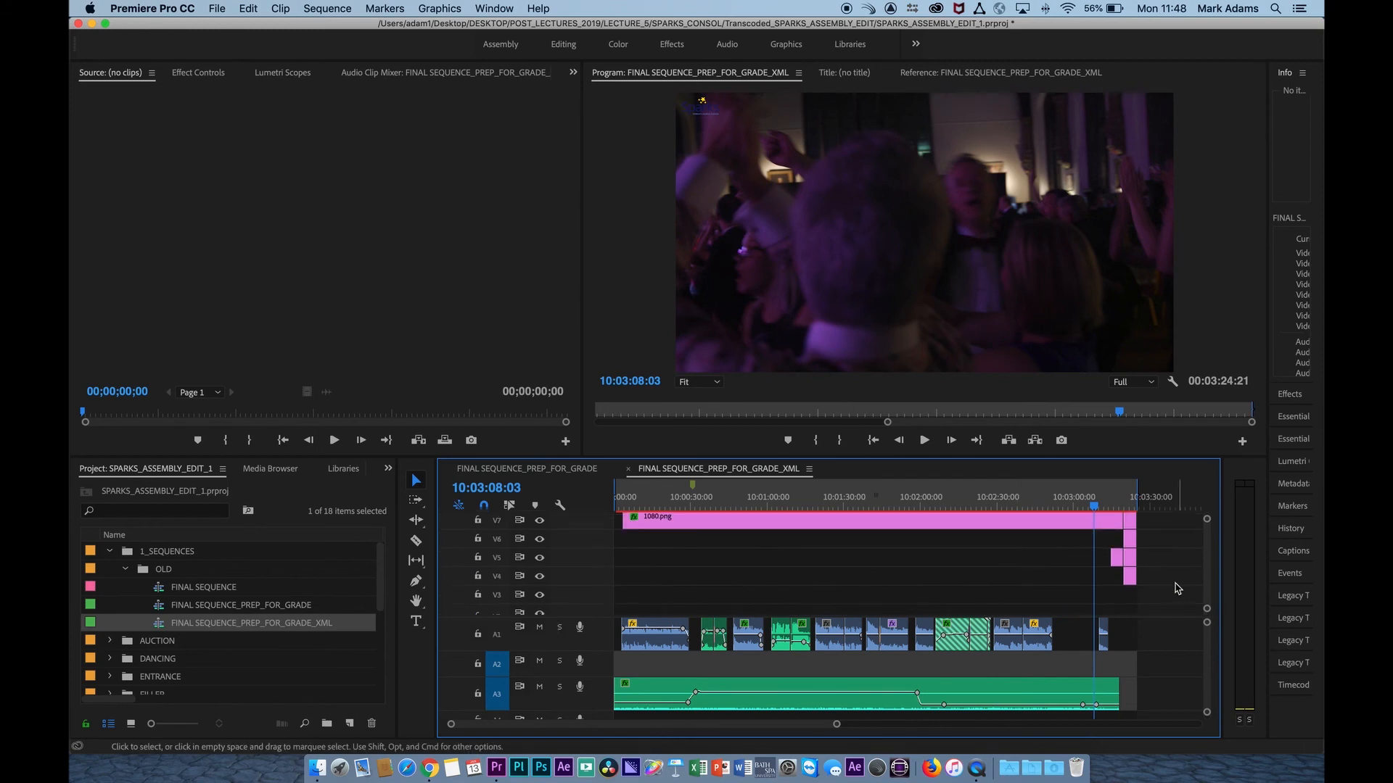
drag(1177, 589, 618, 508)
key(Delete)
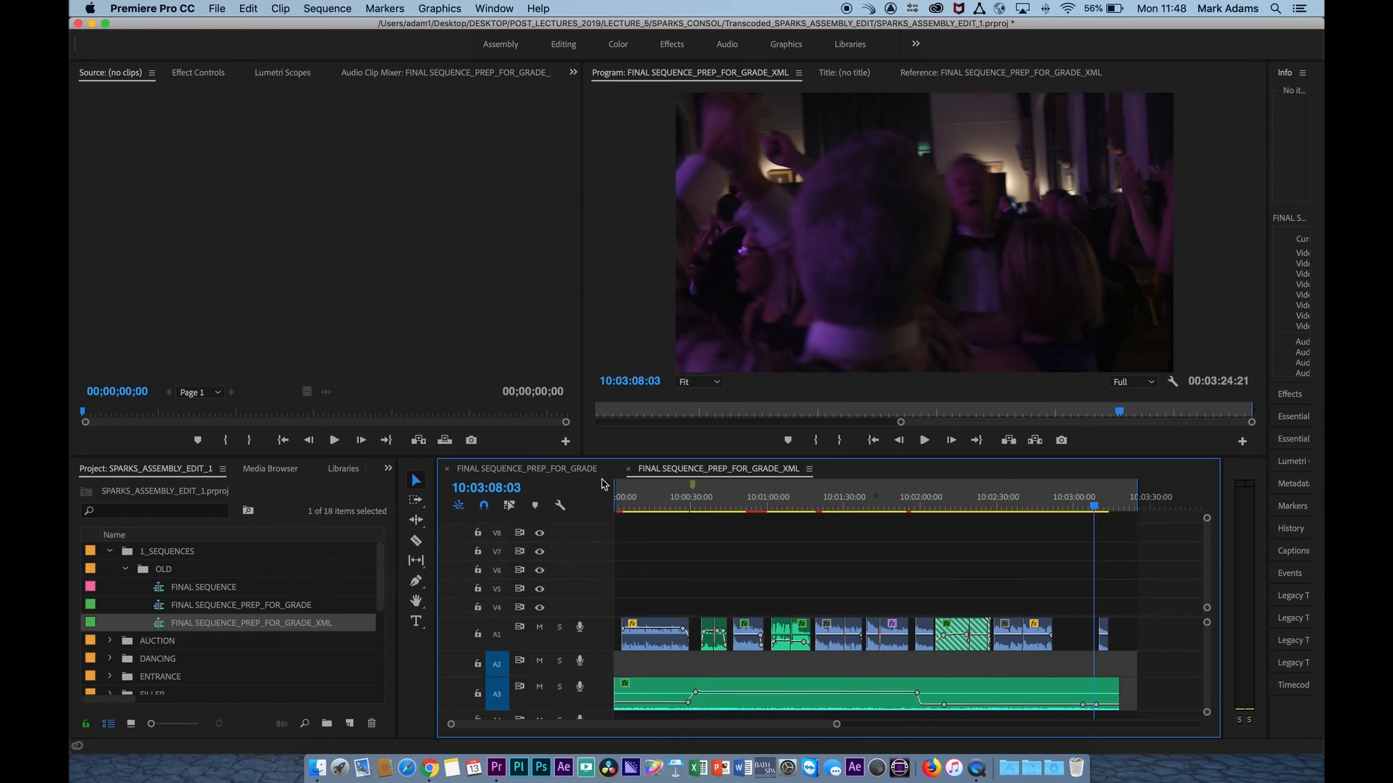
Delete all audio clips from the XML sequence while V1 is locked, and leave V1 unlocked.
scroll(807, 559, down, 2)
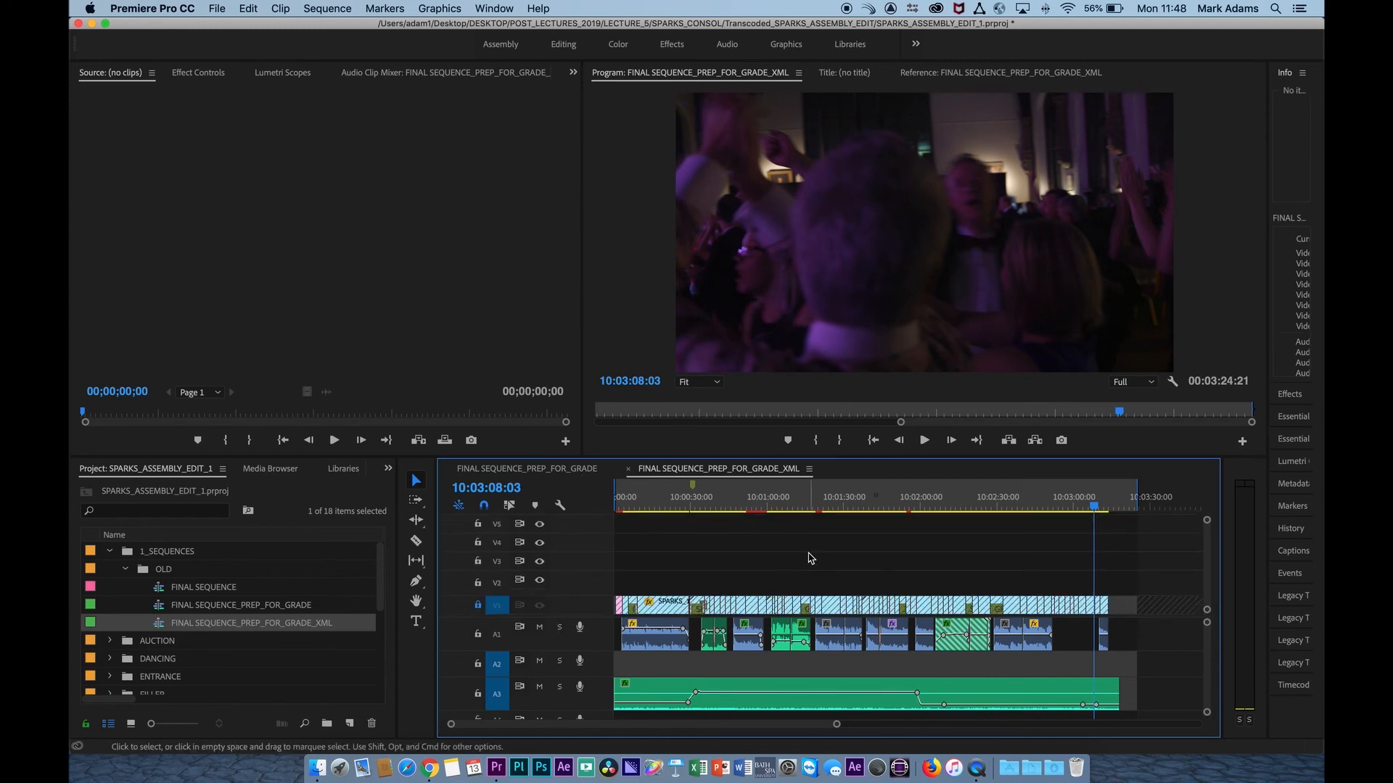
click(480, 609)
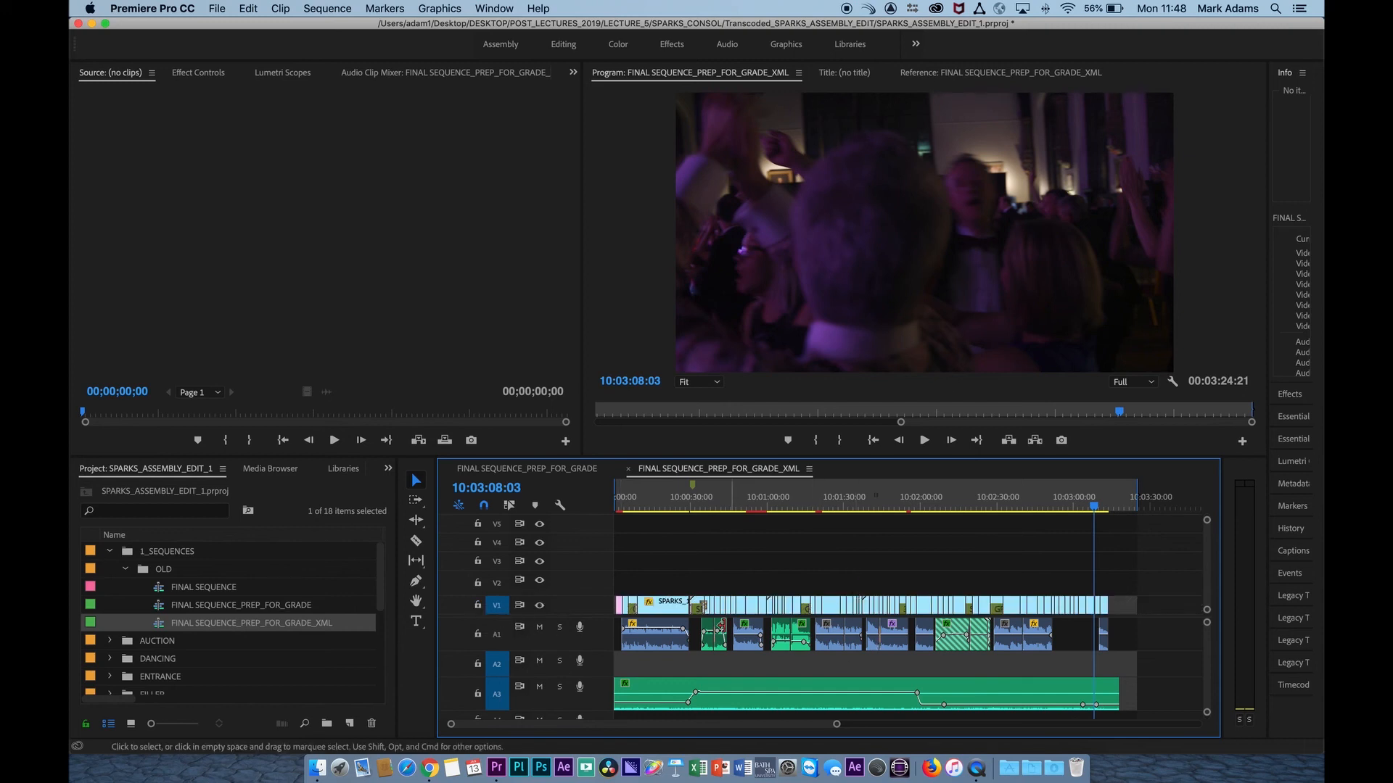
click(478, 605)
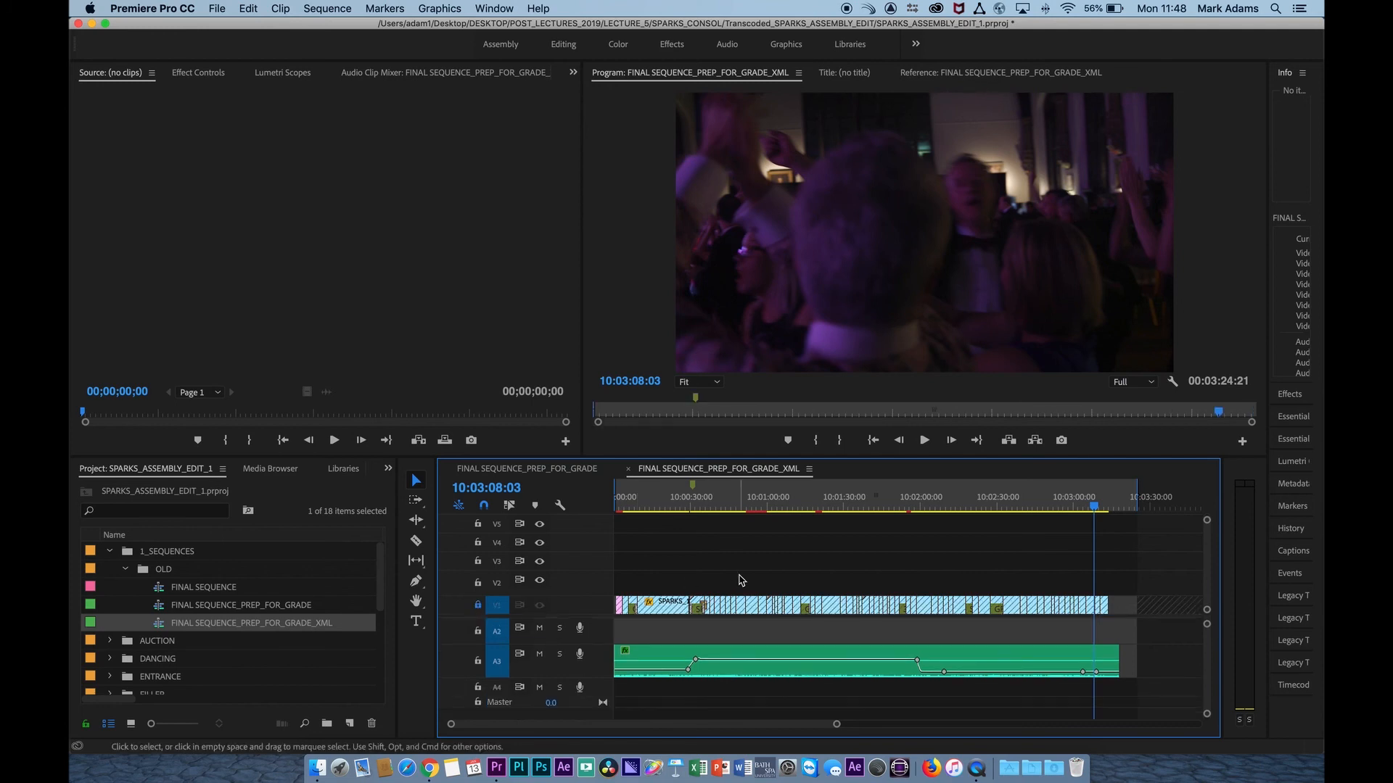
key(super+a)
key(Delete)
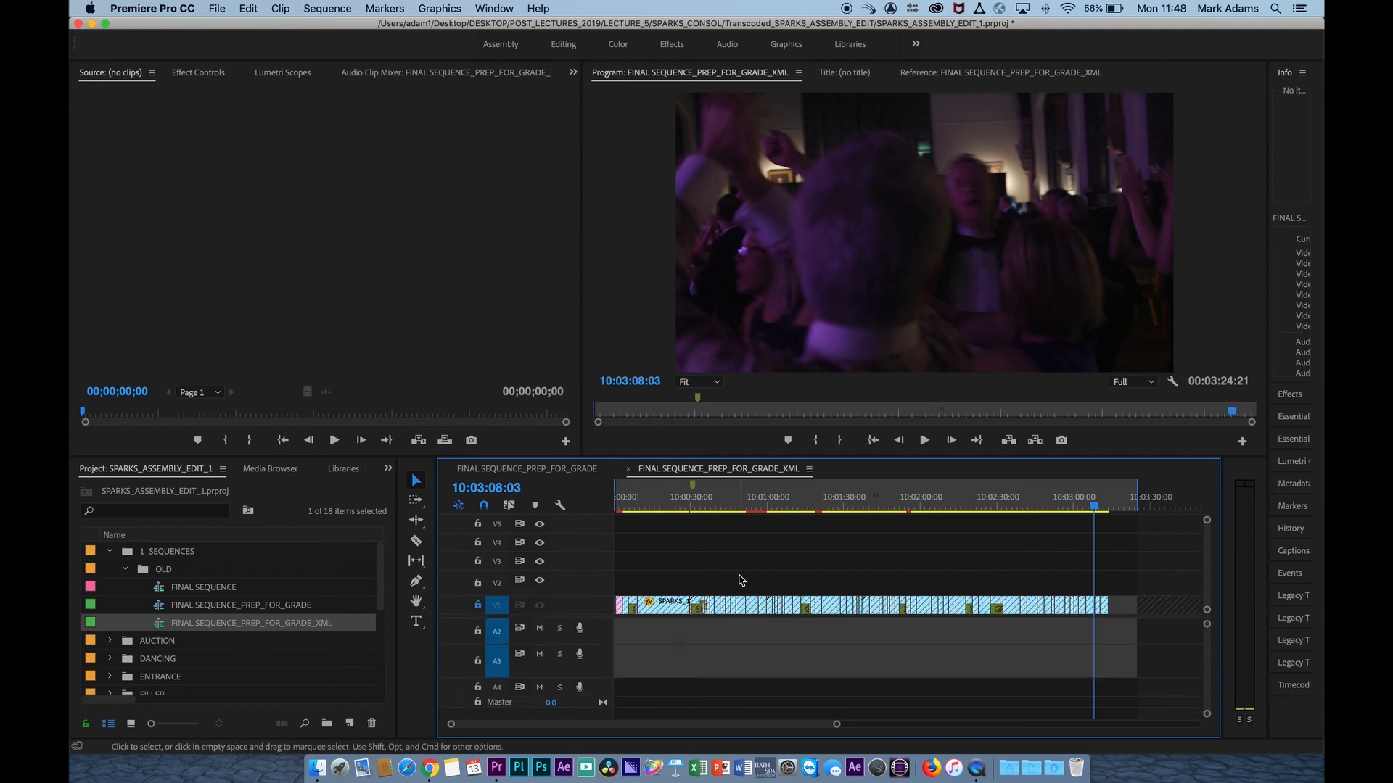
click(478, 606)
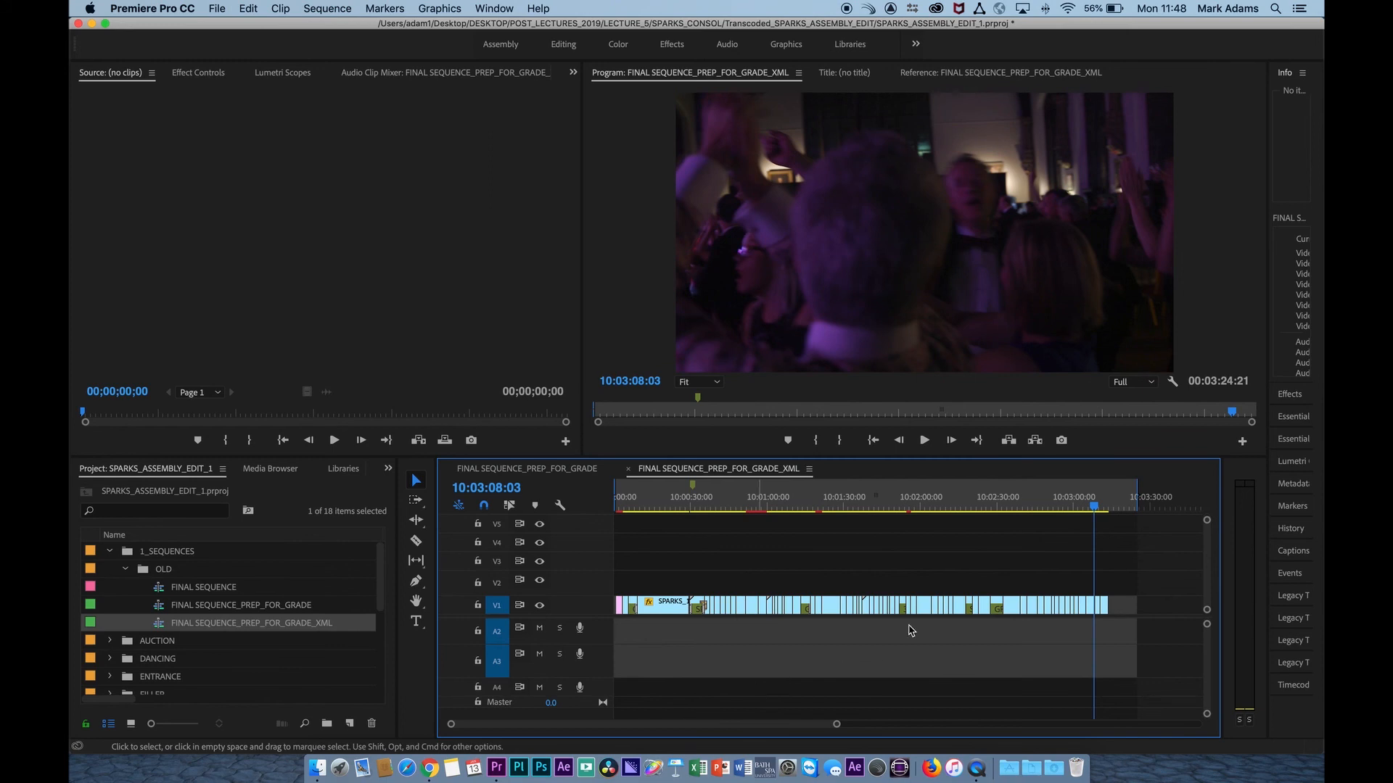
Check the video tracks and scrub the V1 footage up to about 10:00:54.
scroll(1120, 566, up, 1)
scroll(1120, 566, down, 1)
drag(655, 503, 756, 545)
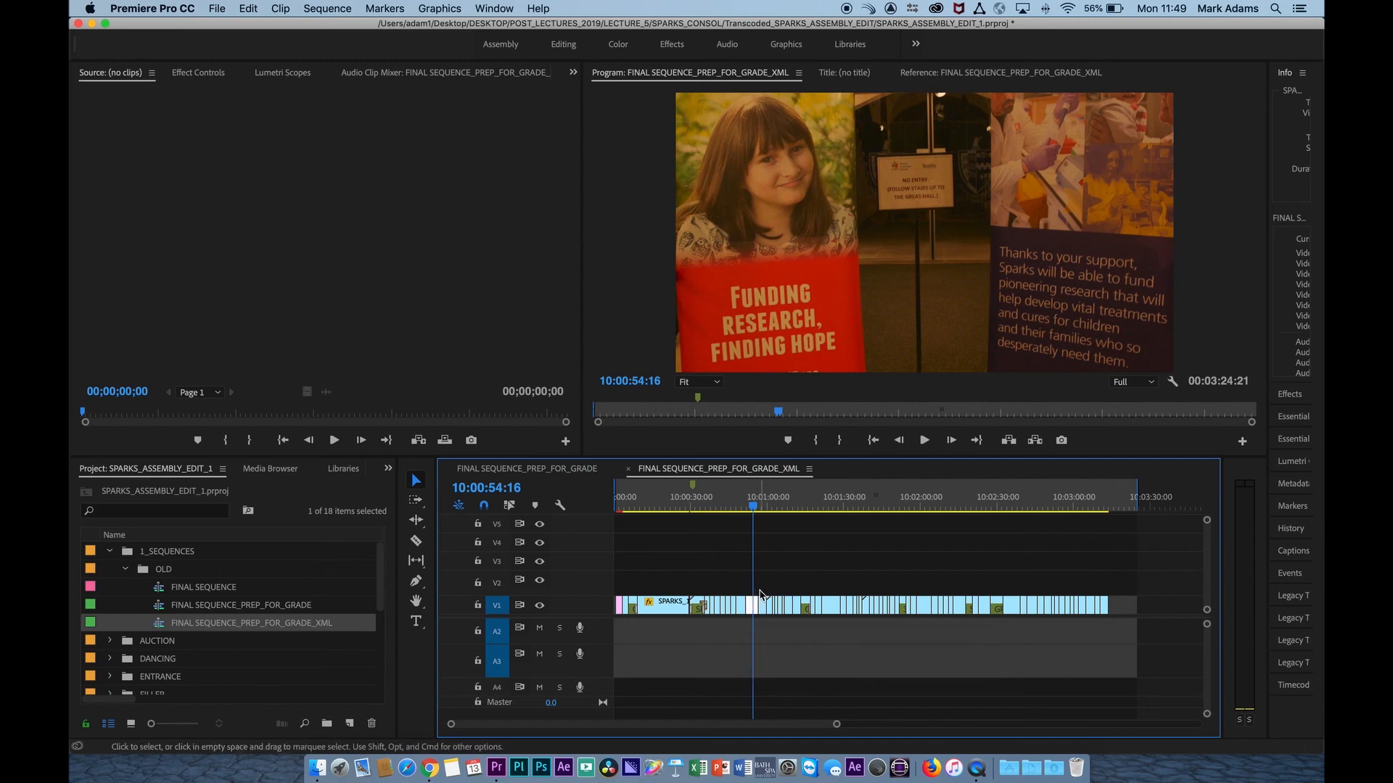
Start a Final Cut Pro XML export of FINAL SEQUENCE_PREP_FOR_GRADE_XML, with SPARKS_CONSOL as the destination folder.
click(160, 628)
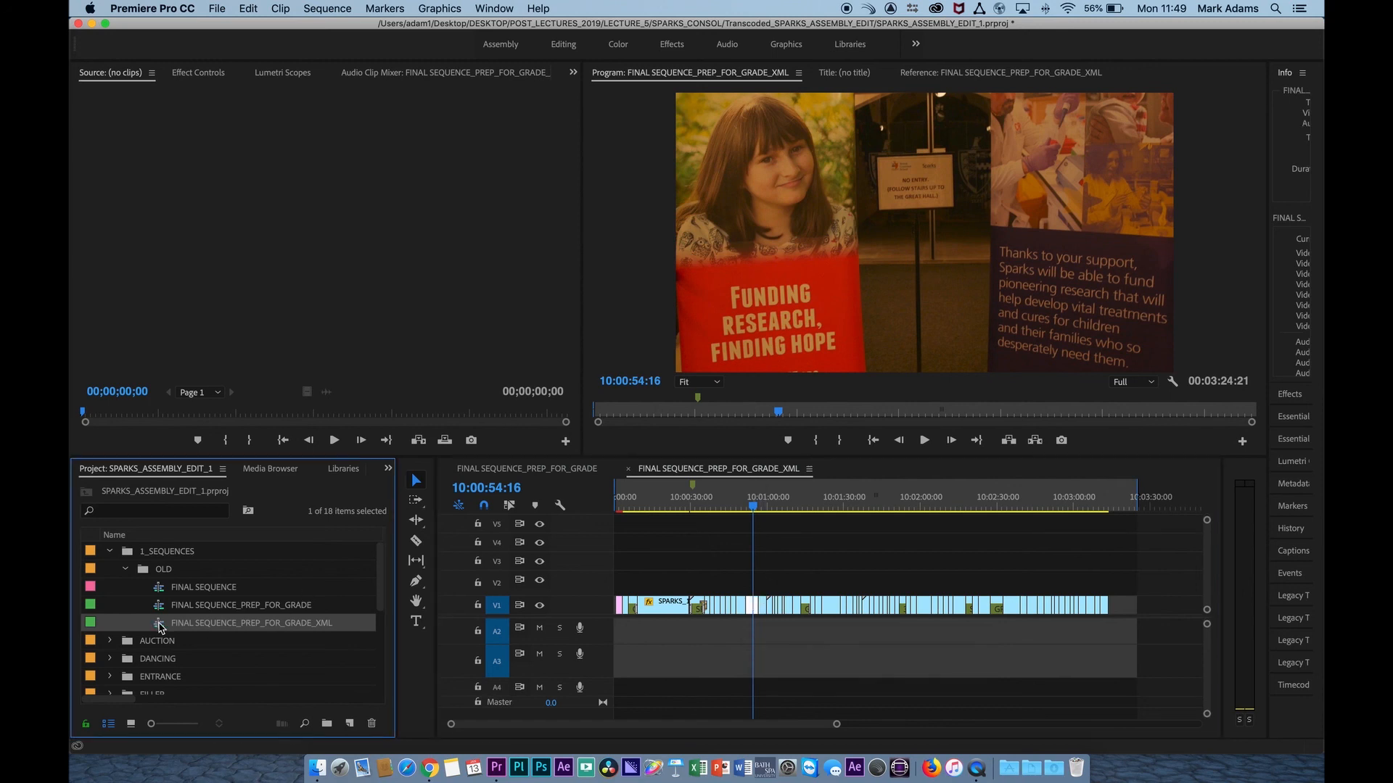
click(222, 8)
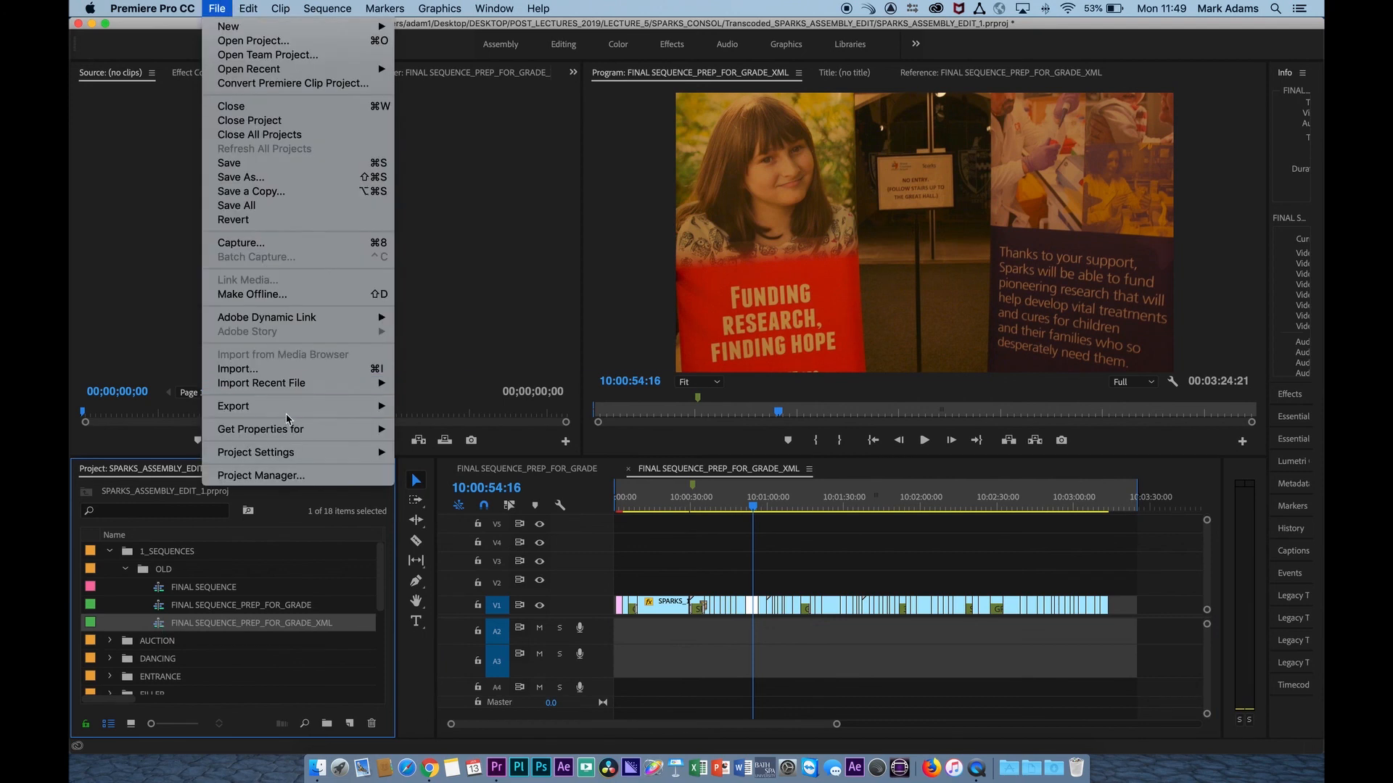
mouse_move(290, 407)
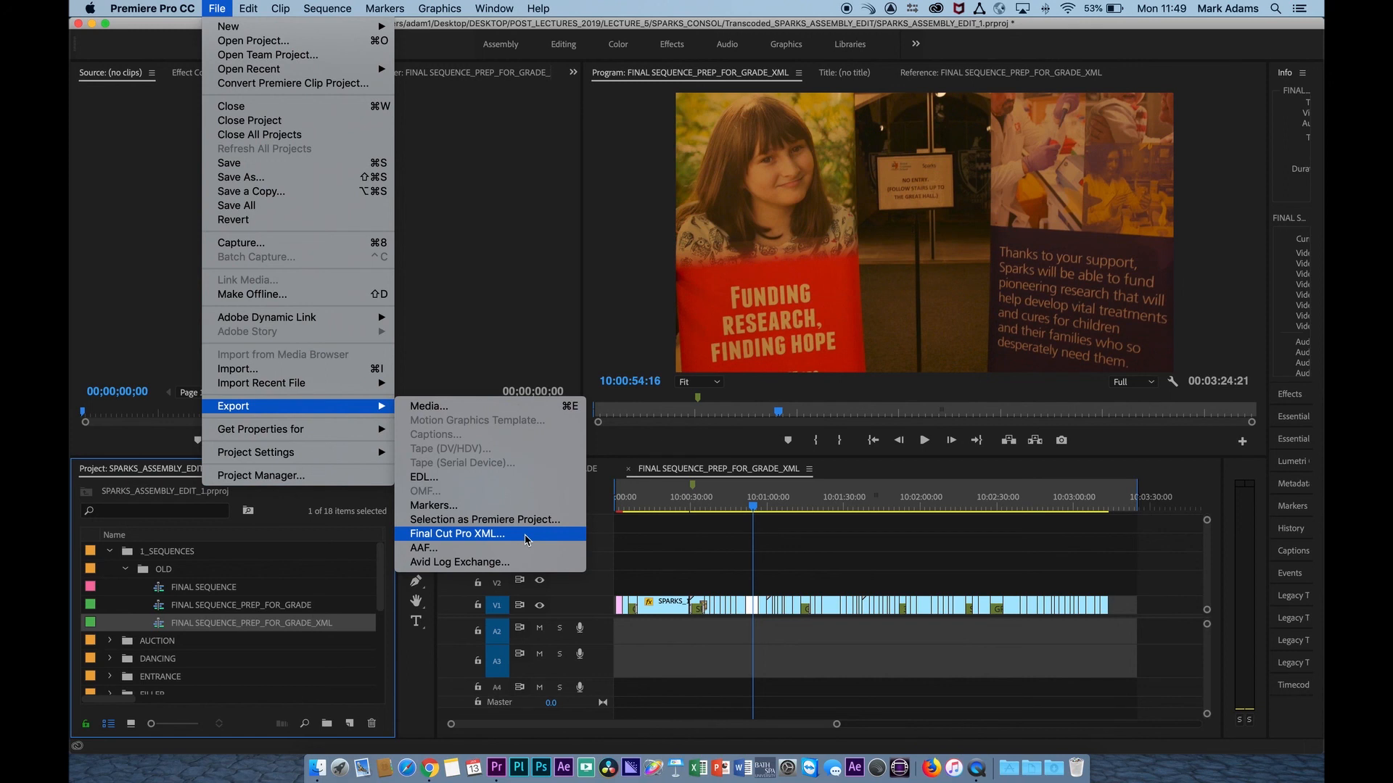
click(526, 540)
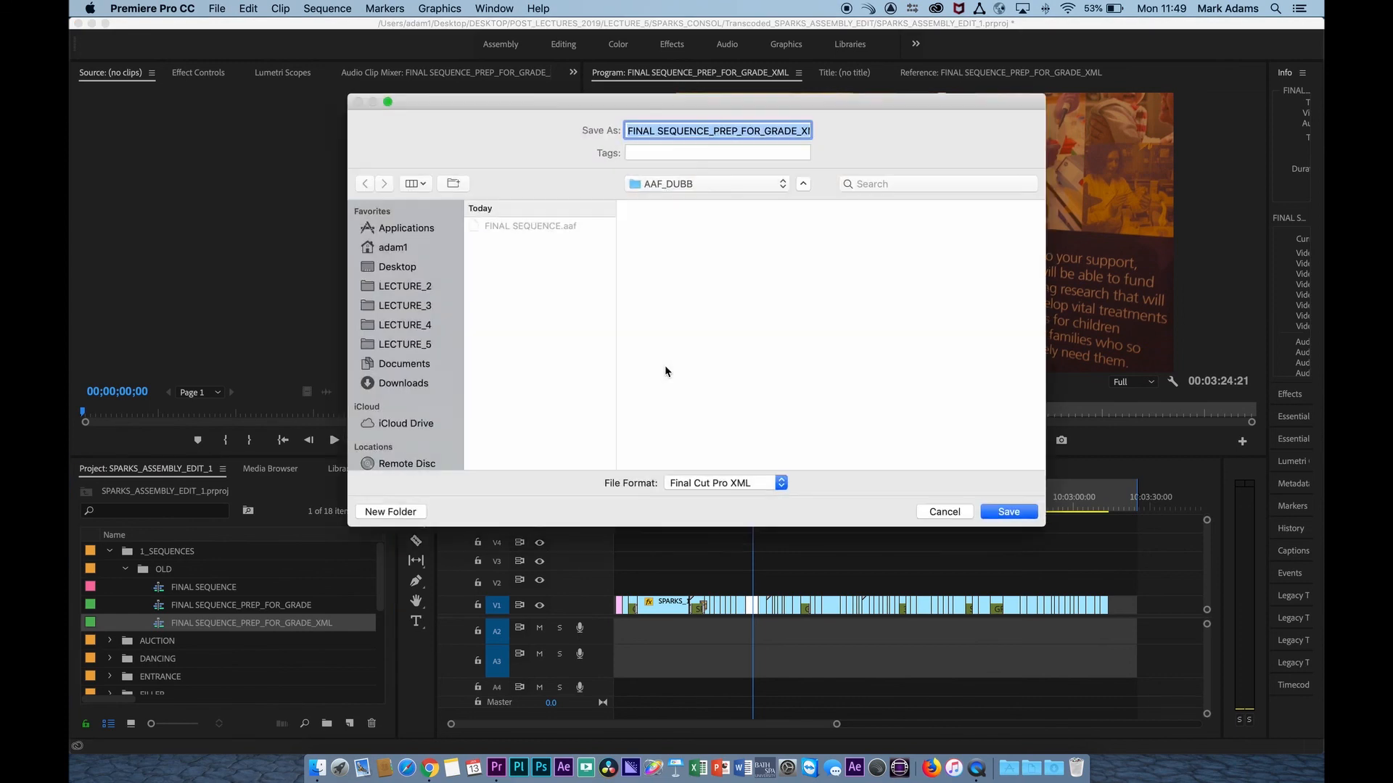
click(685, 184)
click(687, 202)
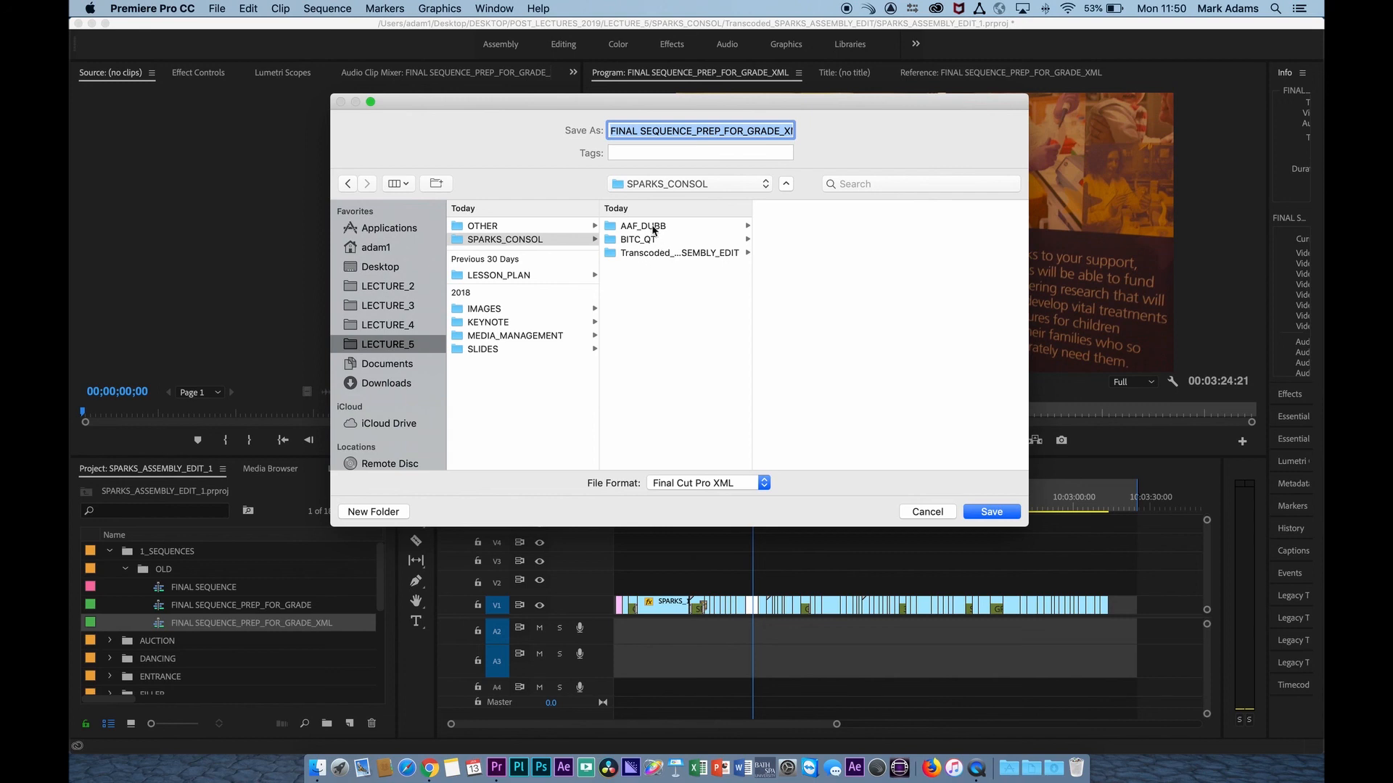
Create a new folder named XML_FOR_GRAD inside SPARKS_CONSOL for the export.
click(370, 511)
text(XM)
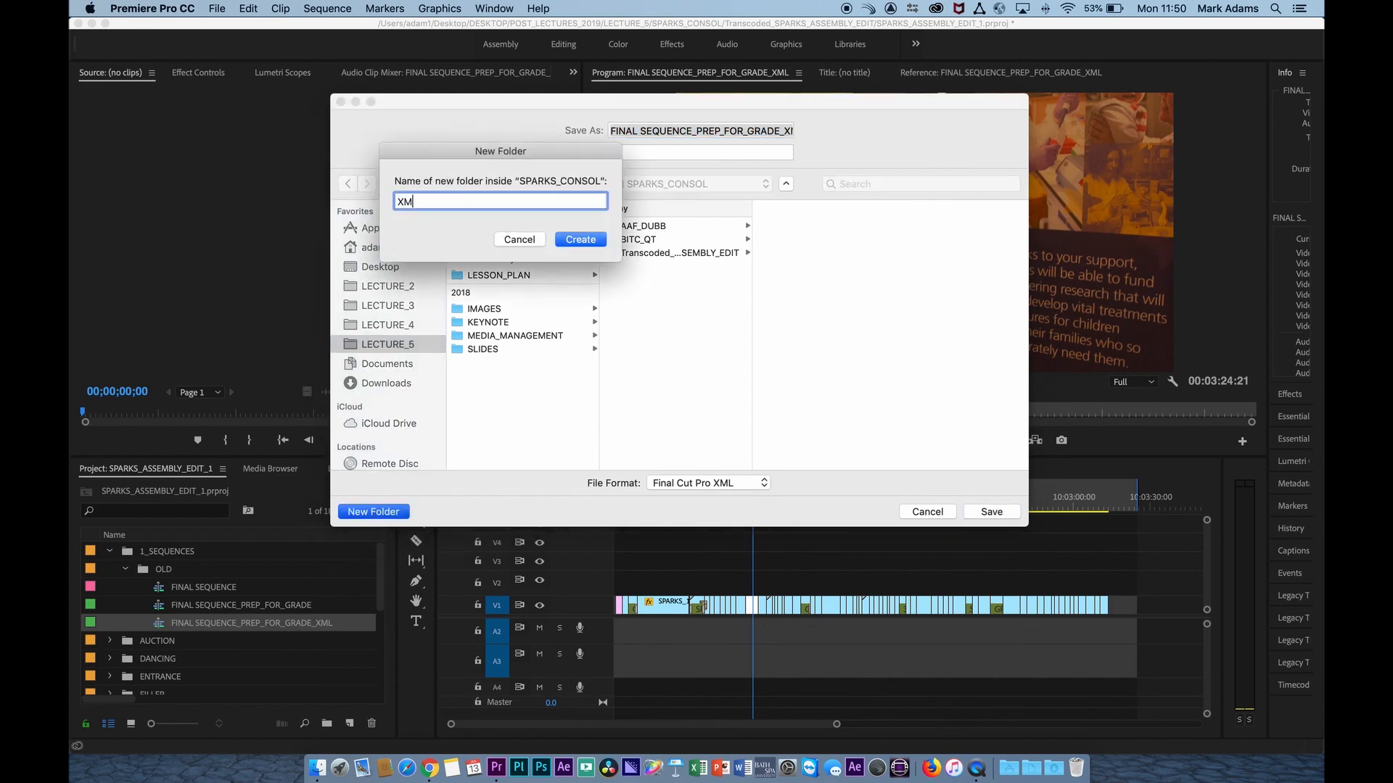
text(L_FOR)
key(BackSpace)
key(BackSpace)
key(BackSpace)
text(FOR_GRAD)
click(605, 239)
Save the XML into the new folder, dismiss the translation report and place the playhead at about 10:01:00.
click(991, 511)
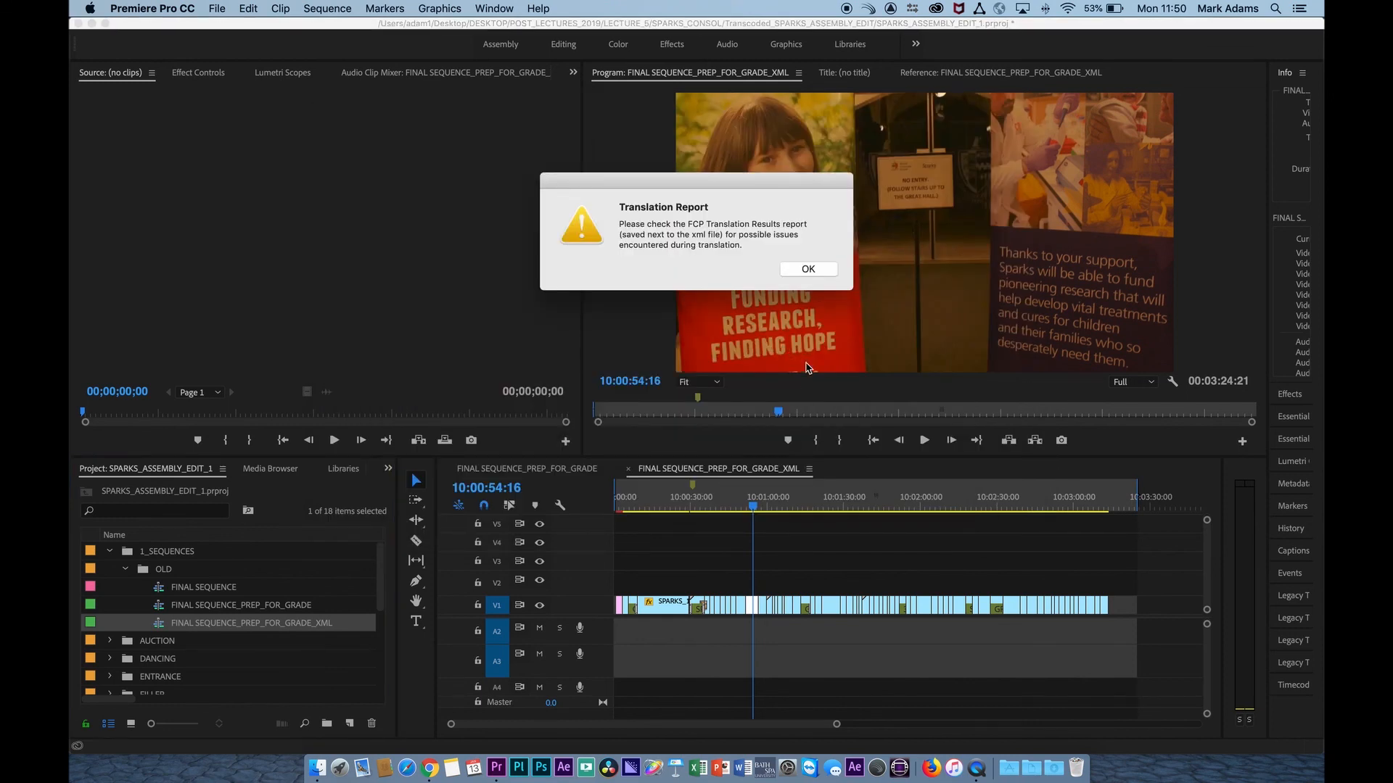
click(808, 270)
click(774, 500)
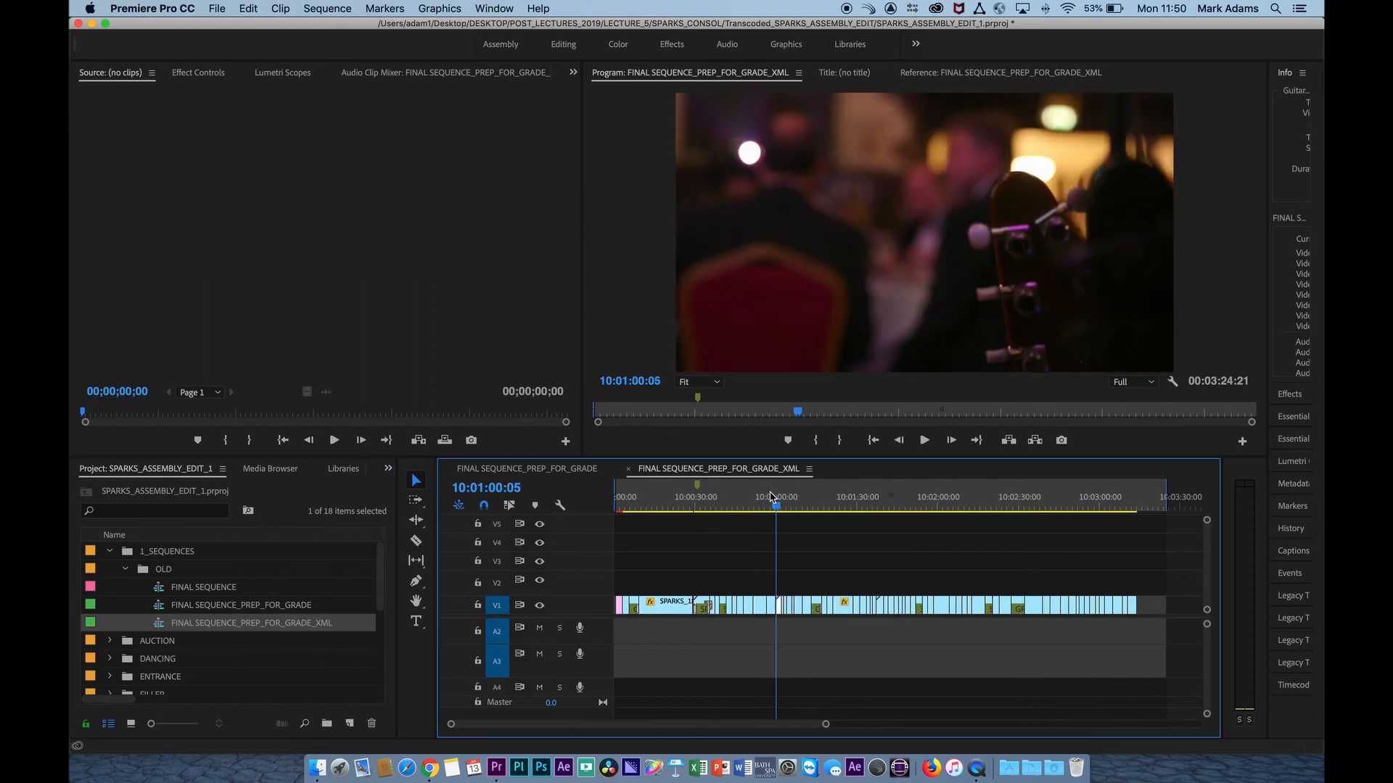